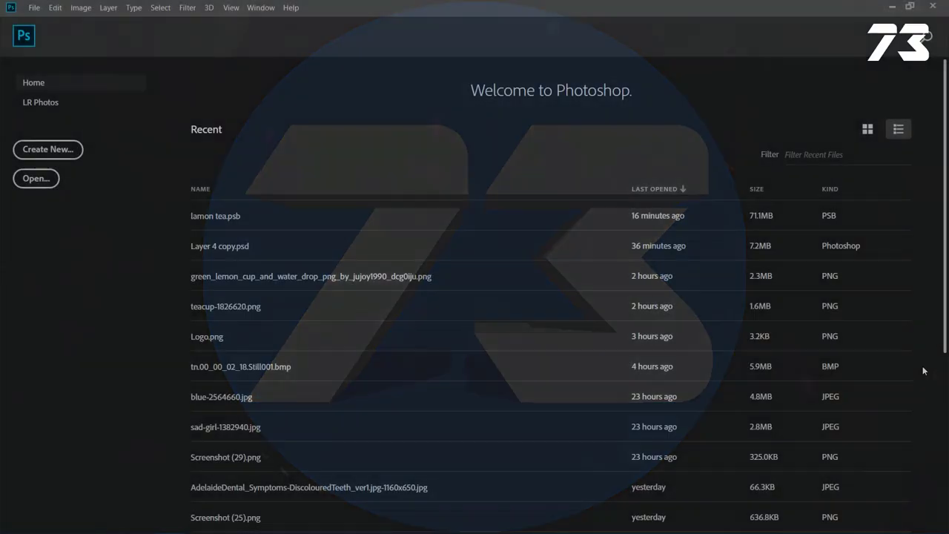
Step: Open the New Document dialog using Create New on the Welcome screen
click(32, 8)
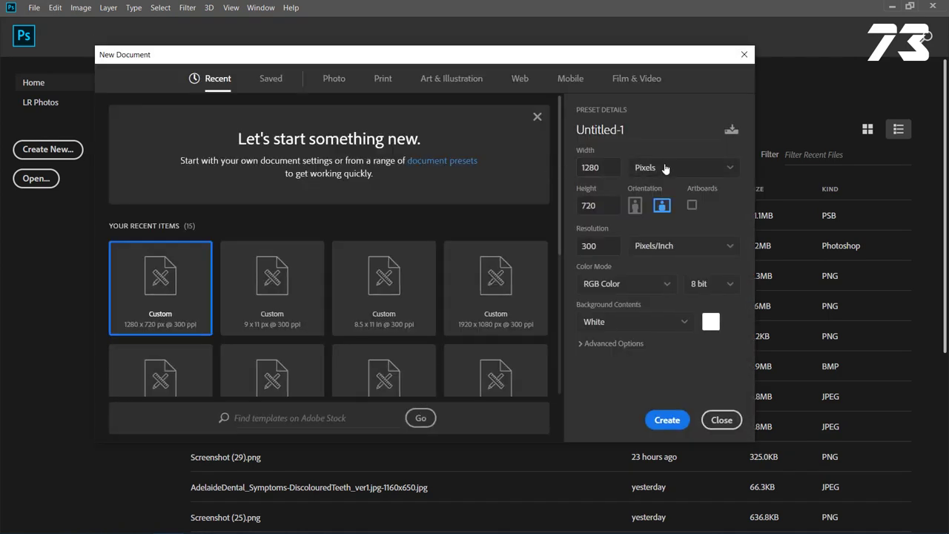
Step: Create a blank document 8.5 inches wide by 11 inches tall, with units set to Inches
click(666, 169)
click(652, 209)
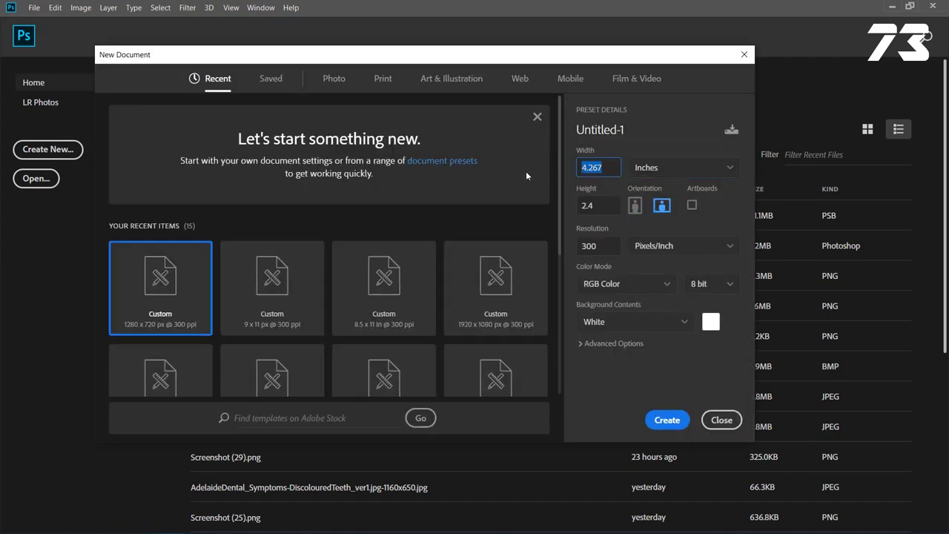
text(8.5)
key(Tab)
text(11)
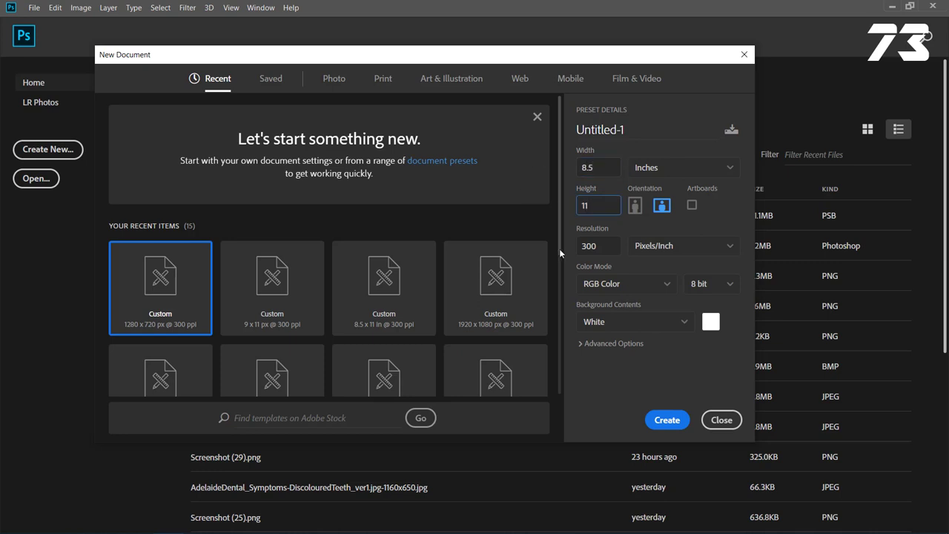
click(667, 422)
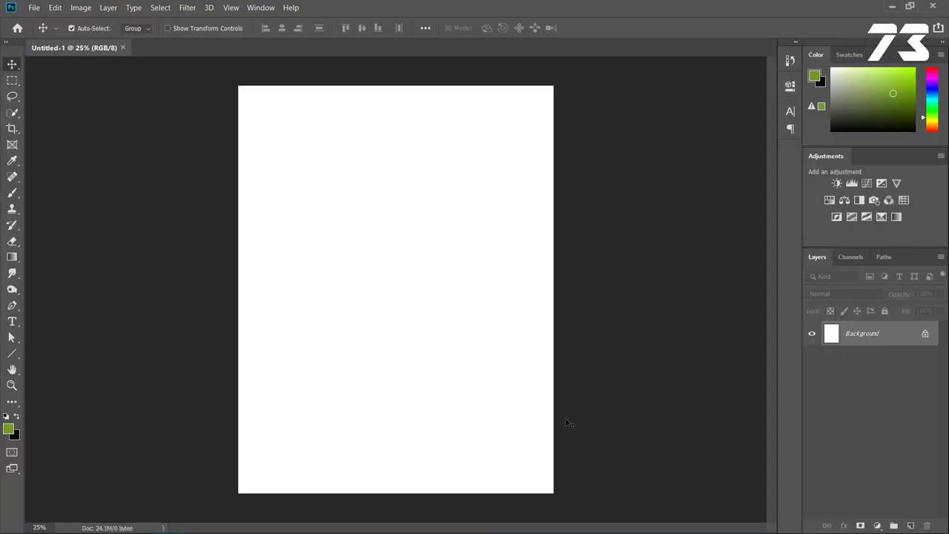
Step: Add a Gradient fill layer and set its dark end stop to green 679c01
click(879, 526)
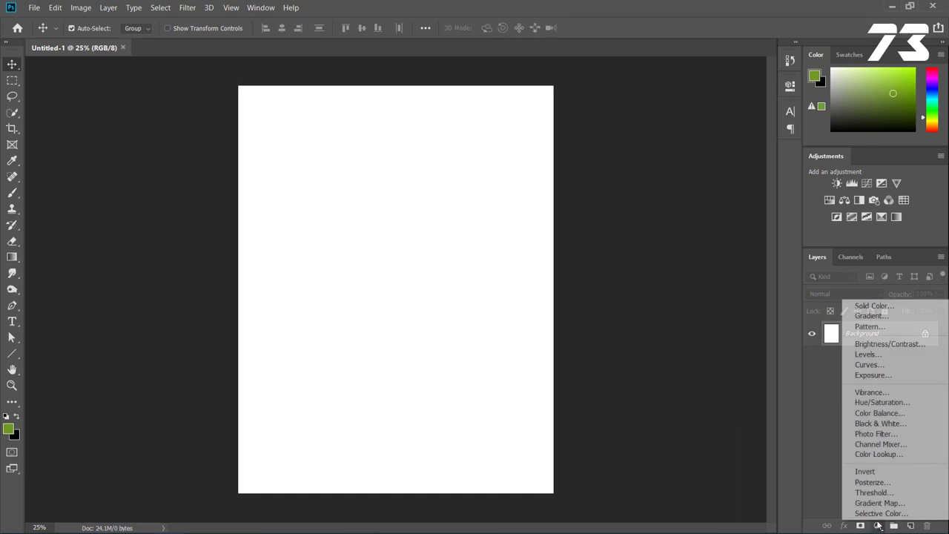
click(875, 313)
click(773, 131)
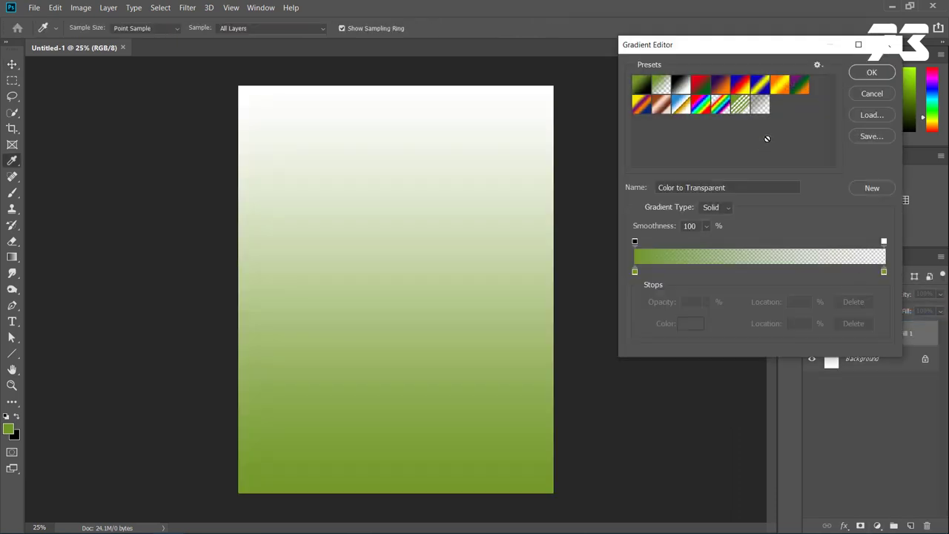
click(681, 85)
click(635, 272)
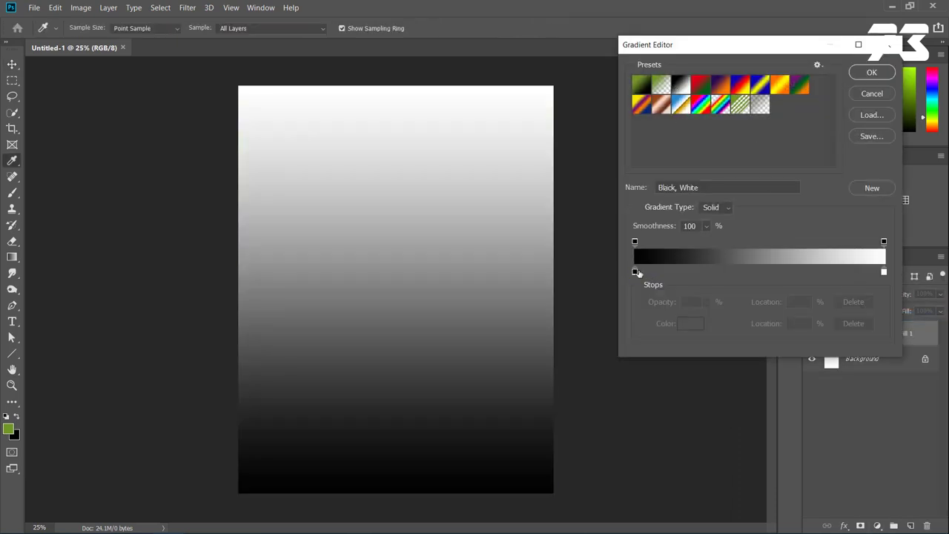
click(327, 351)
key(ctrl+z)
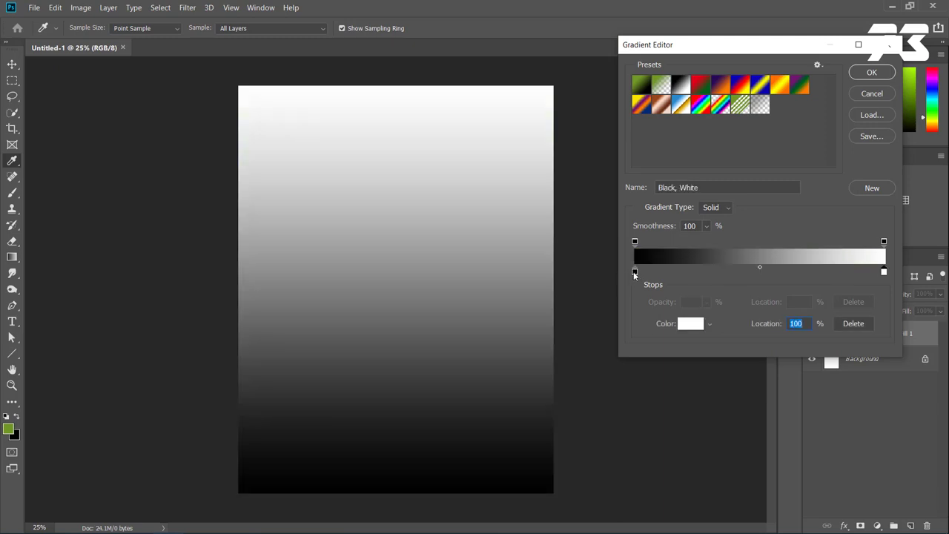
click(634, 273)
click(690, 324)
click(10, 427)
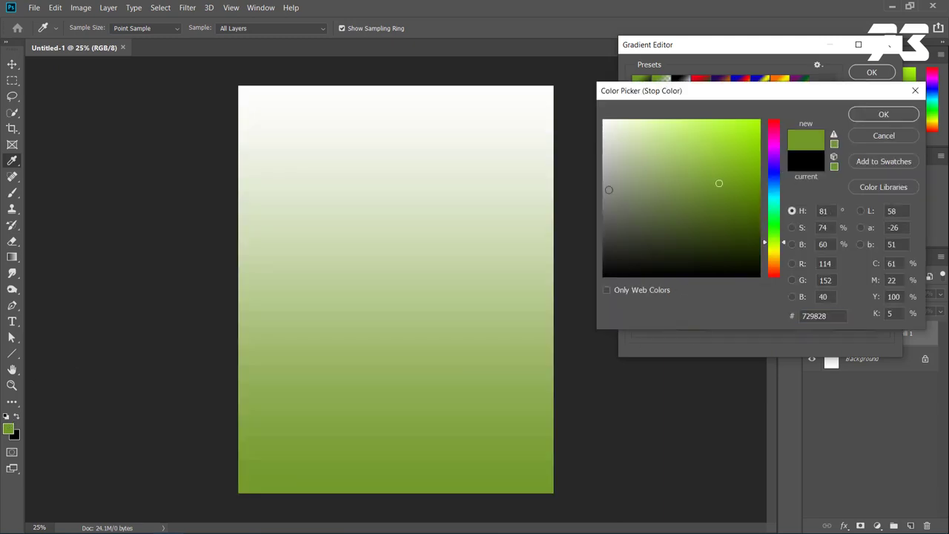
text(679c01)
click(885, 115)
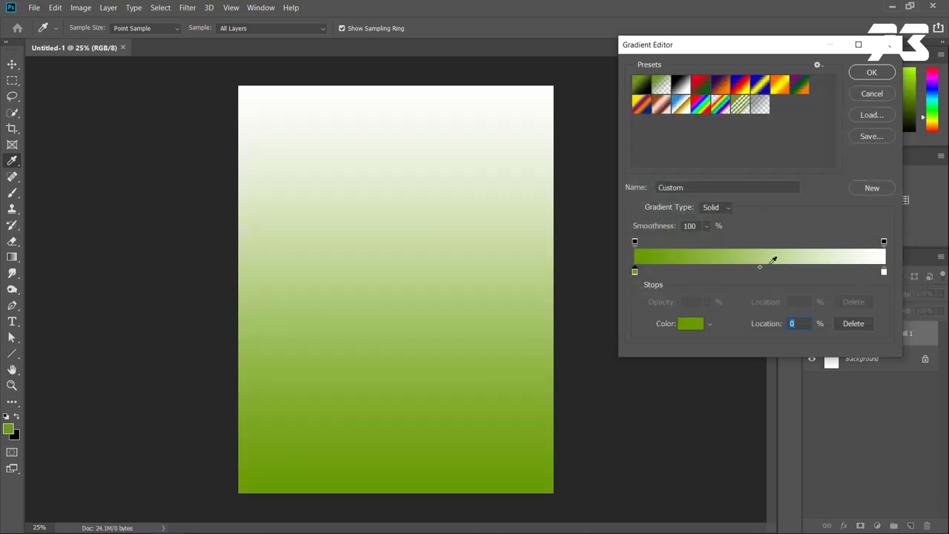
Step: Make the gradient Radial and Reversed, add a stop toward the green end, and apply it
click(761, 266)
click(872, 72)
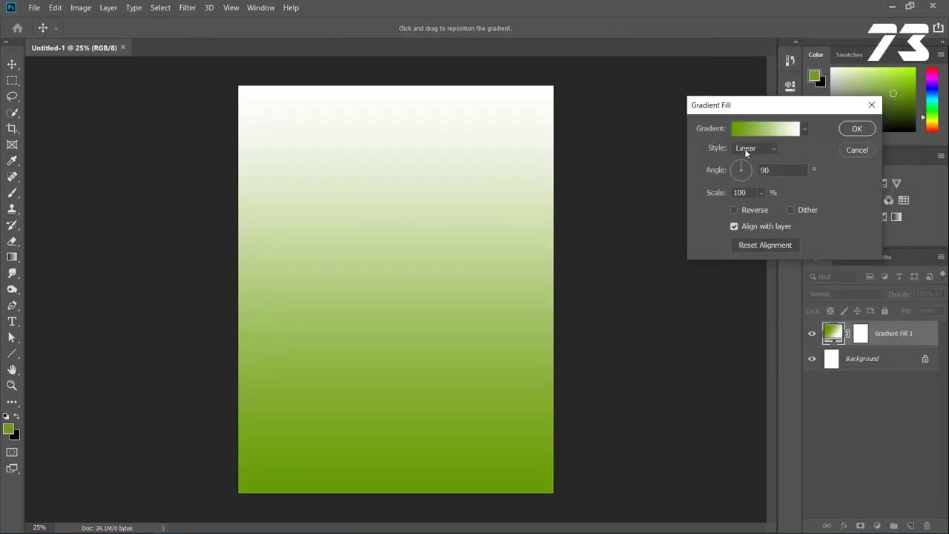
click(745, 148)
click(746, 212)
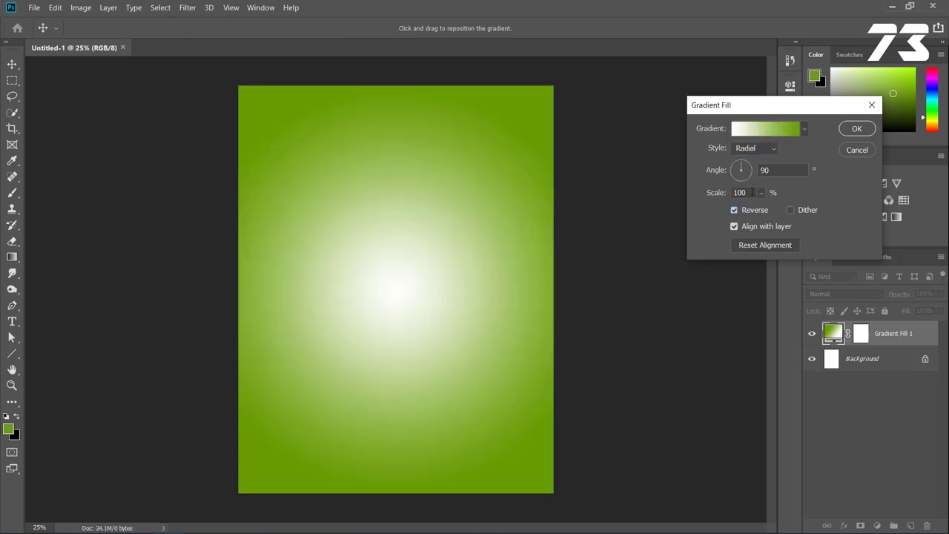
click(755, 130)
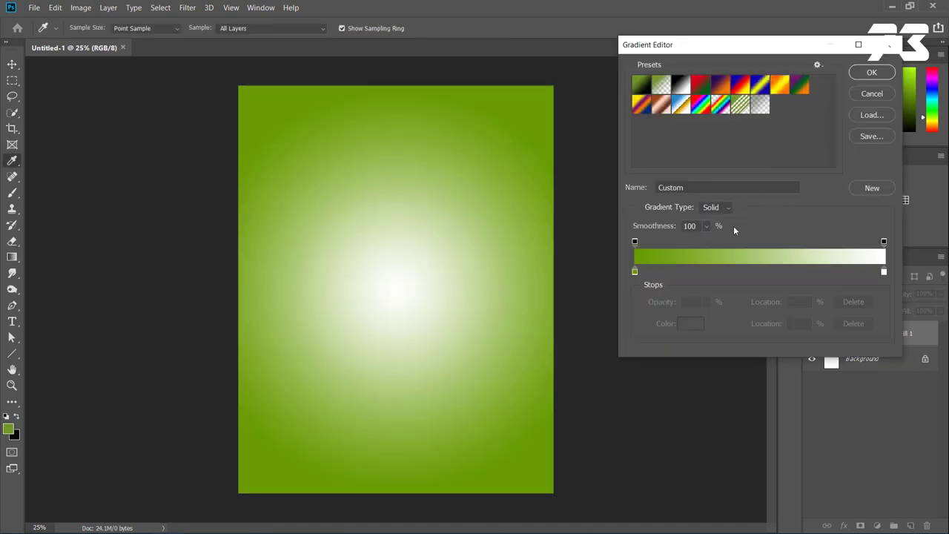
click(757, 270)
mouse_move(753, 270)
mouse_down()
mouse_move(743, 270)
mouse_move(775, 267)
mouse_up()
click(871, 72)
click(858, 128)
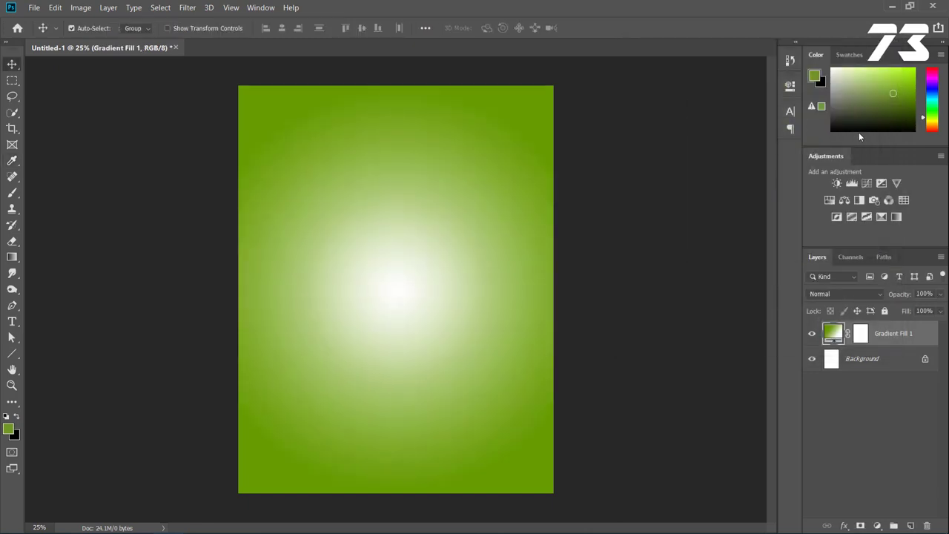
Step: Open the teacup-1826620.png image
click(34, 8)
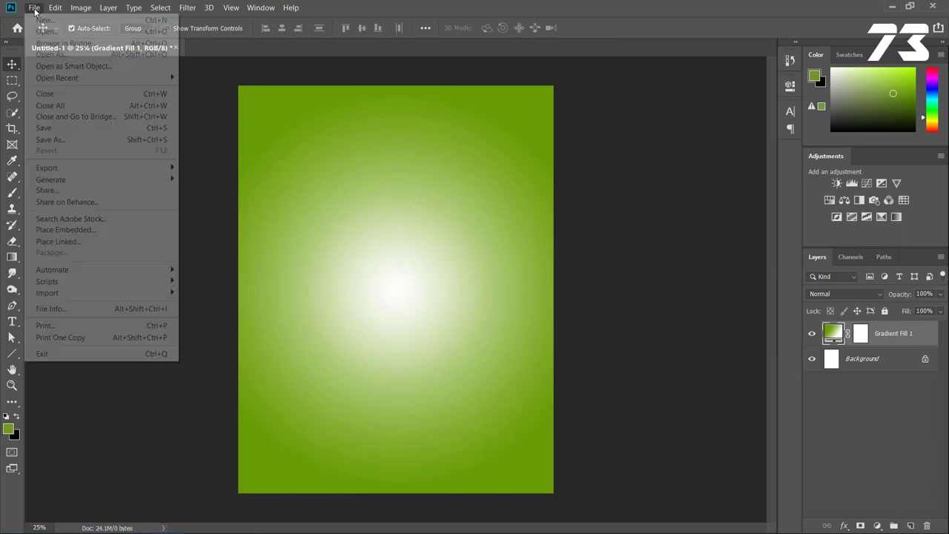
click(44, 31)
click(153, 176)
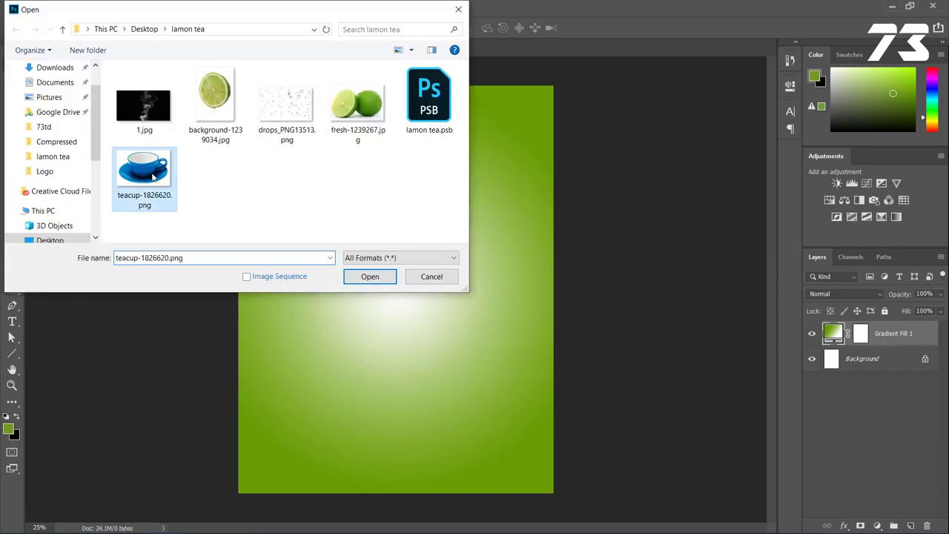
click(369, 276)
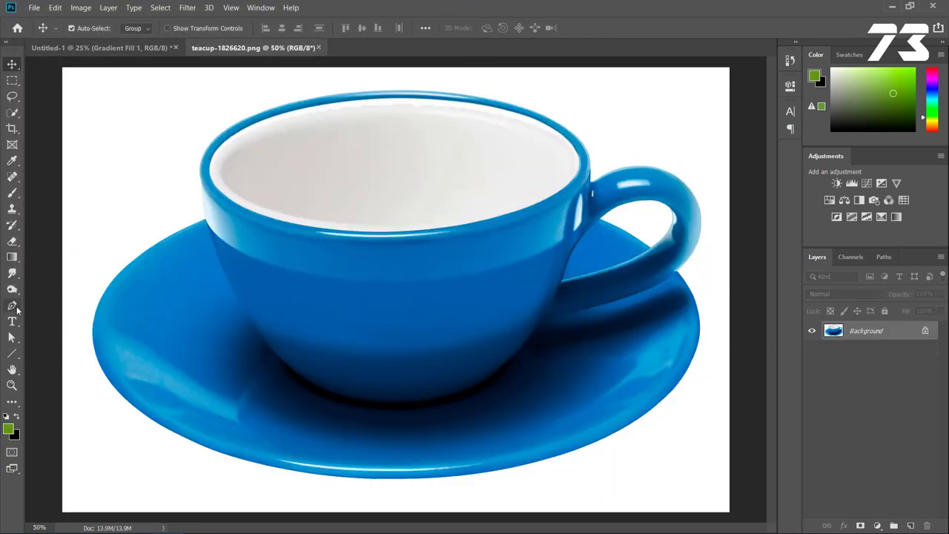
click(12, 304)
Step: Start the pen path where cup meets saucer and curve it up the cup's left side onto the rim
scroll(210, 231, up, 5)
scroll(210, 232, up, 3)
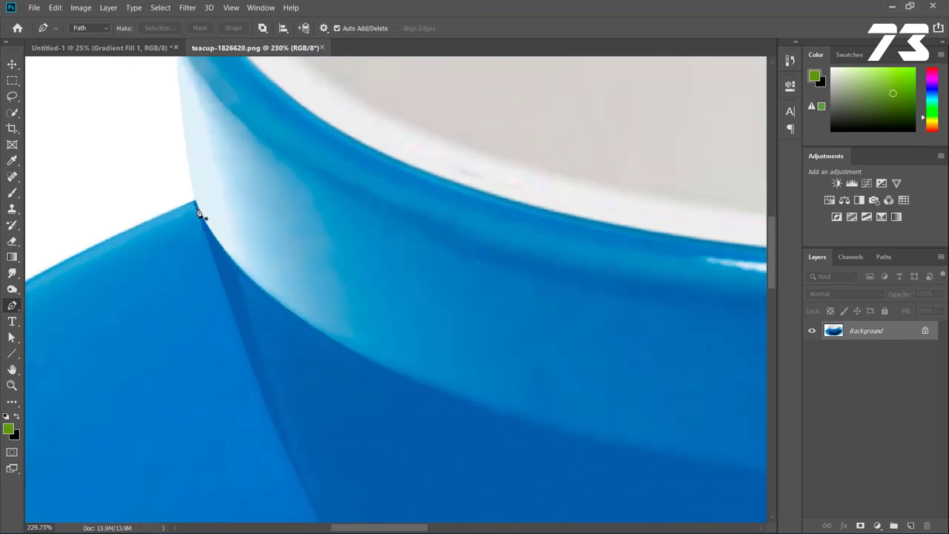
click(195, 204)
scroll(190, 223, up, 5)
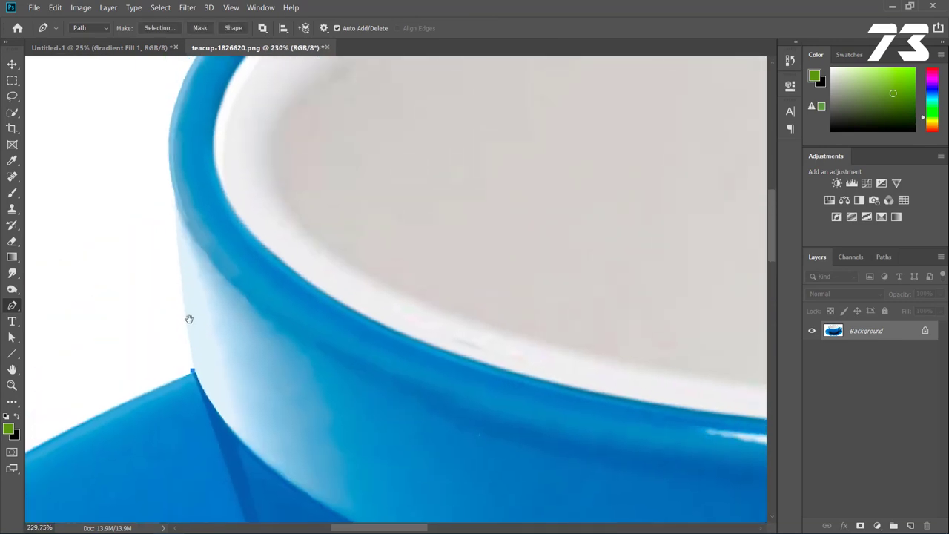
click(175, 204)
drag(172, 180, 157, 256)
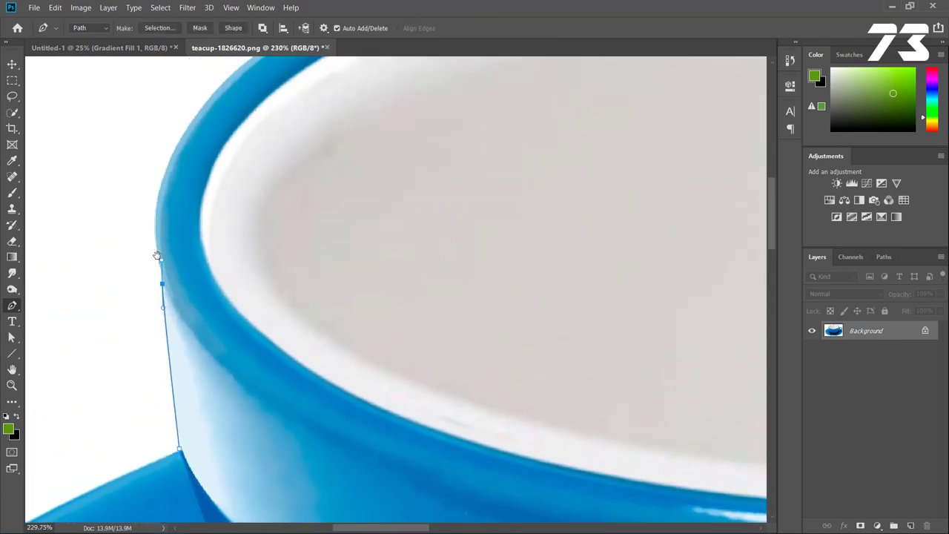
drag(194, 149, 176, 222)
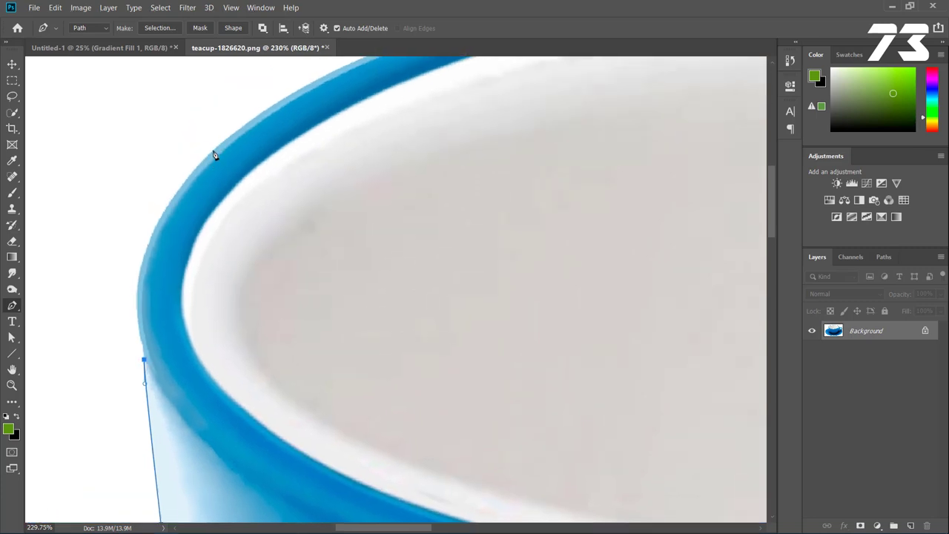
drag(213, 151, 288, 111)
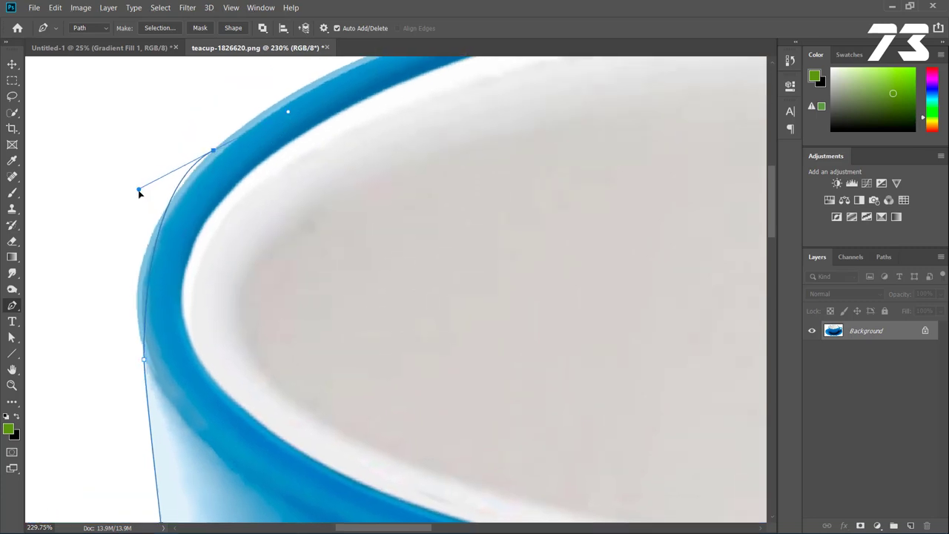
drag(139, 189, 107, 235)
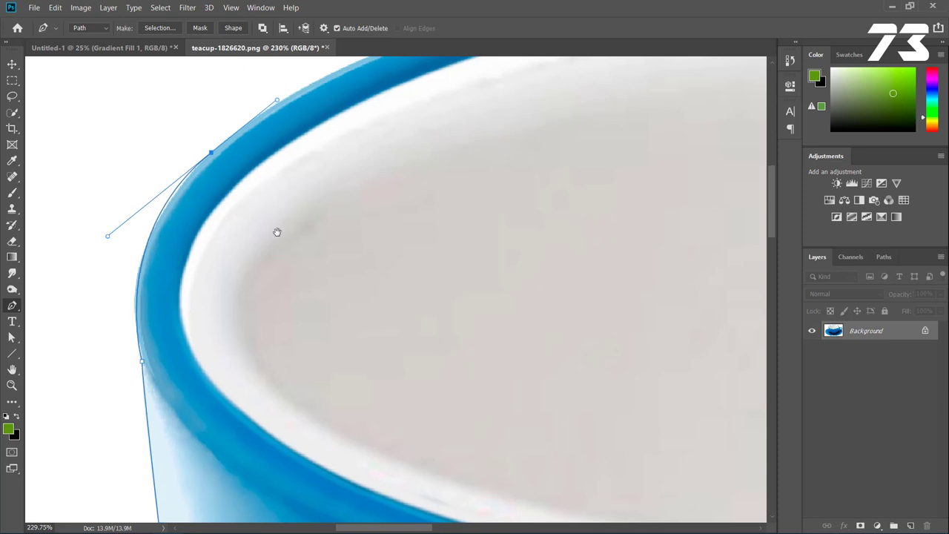
Step: Continue curved anchors along the rim's top and right side to where it curves down
drag(277, 232, 362, 270)
drag(461, 182, 539, 165)
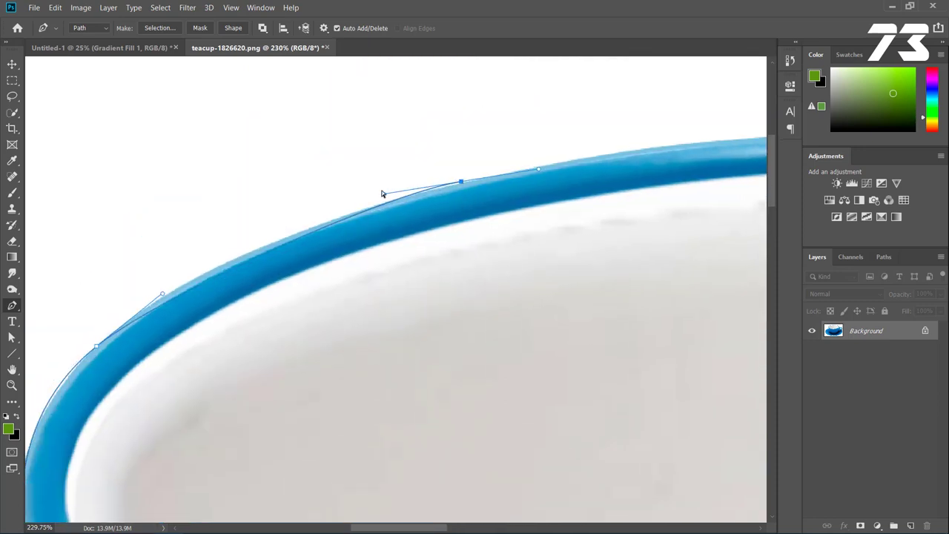
mouse_move(384, 197)
mouse_down()
mouse_move(248, 229)
mouse_move(229, 244)
mouse_up()
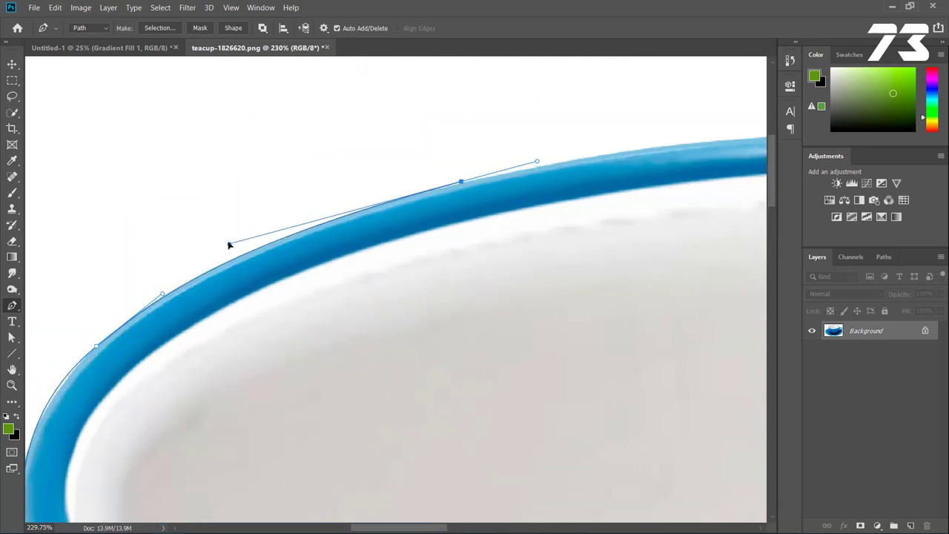
mouse_move(602, 217)
mouse_down()
mouse_move(417, 250)
mouse_move(353, 224)
mouse_up()
drag(520, 142, 621, 144)
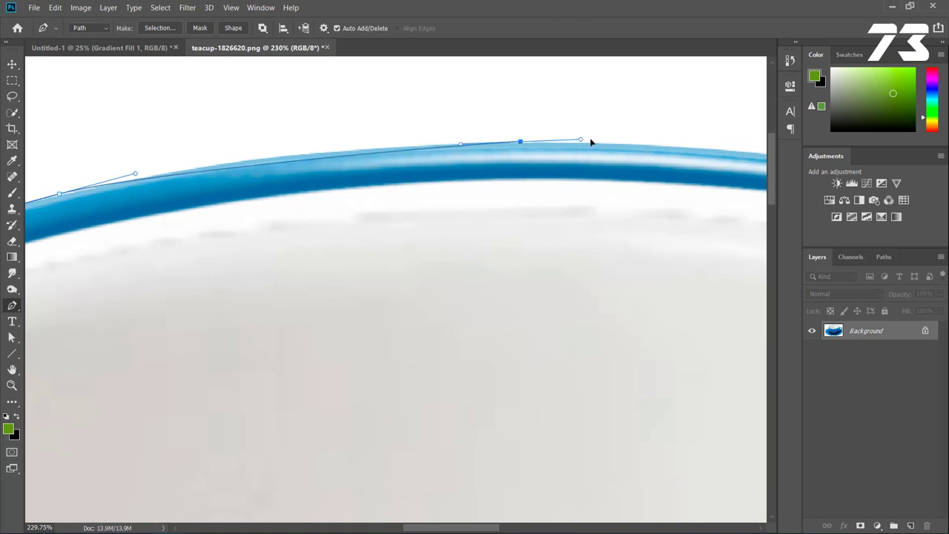
drag(423, 142, 362, 142)
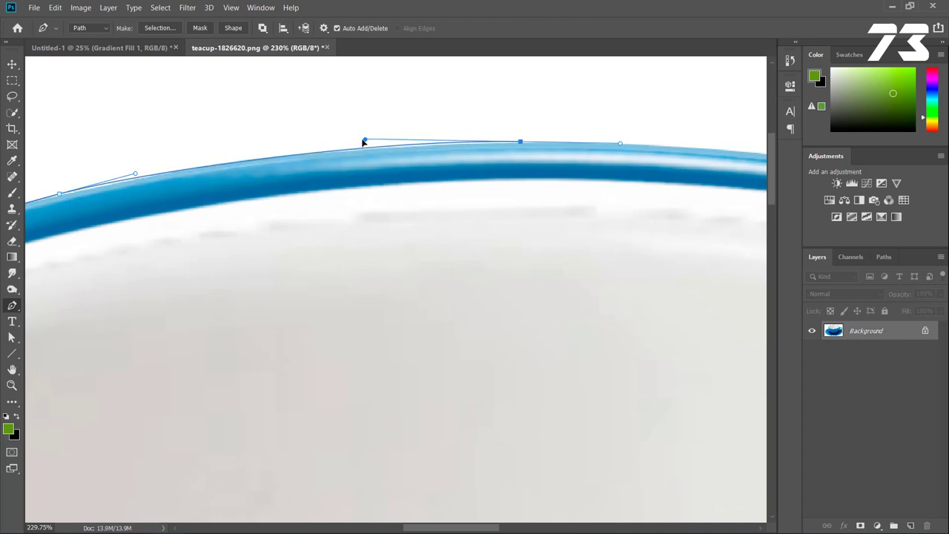
drag(437, 164, 173, 149)
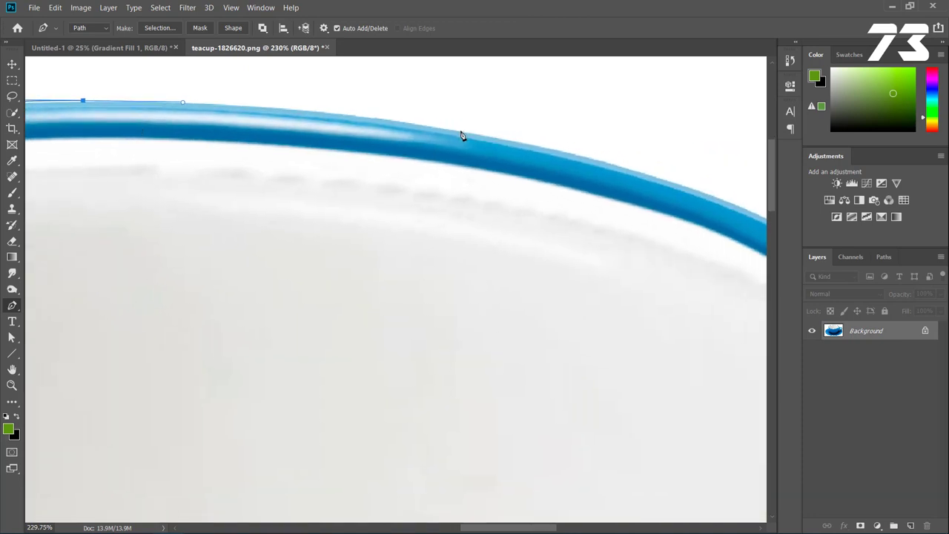
drag(461, 136, 558, 157)
drag(493, 167, 160, 136)
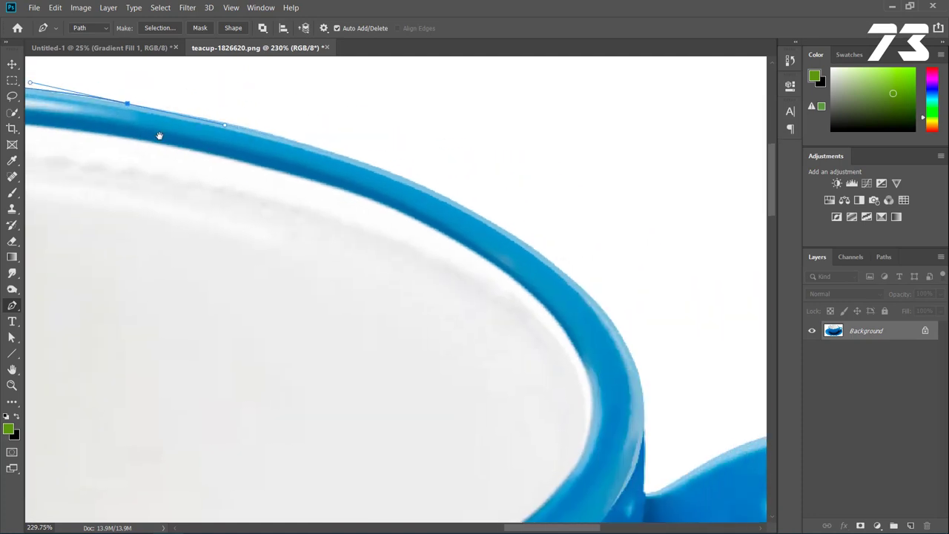
mouse_move(421, 189)
mouse_down()
mouse_move(530, 237)
mouse_move(551, 289)
mouse_move(568, 295)
mouse_move(546, 205)
mouse_up()
scroll(555, 264, down, 2)
scroll(556, 264, right, 2)
Step: Carry the path along the rim to where it meets the handle, curving over the handle's top
drag(555, 257, 561, 279)
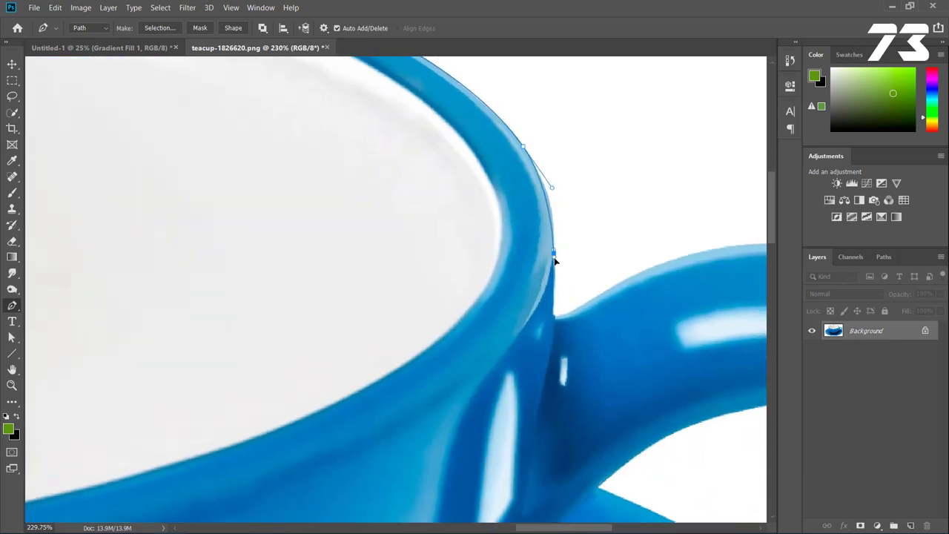
scroll(561, 281, up, 2)
drag(512, 256, 463, 185)
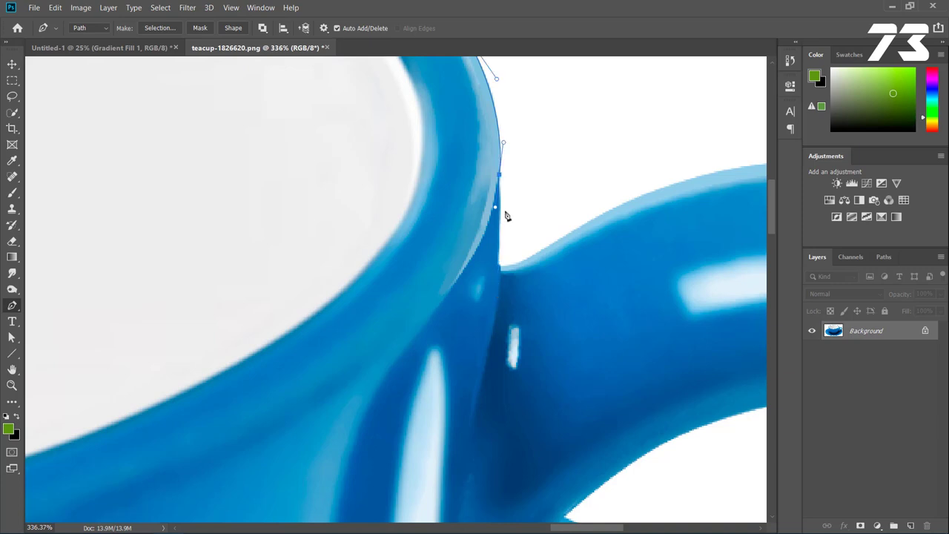
drag(501, 266, 496, 293)
drag(563, 237, 619, 196)
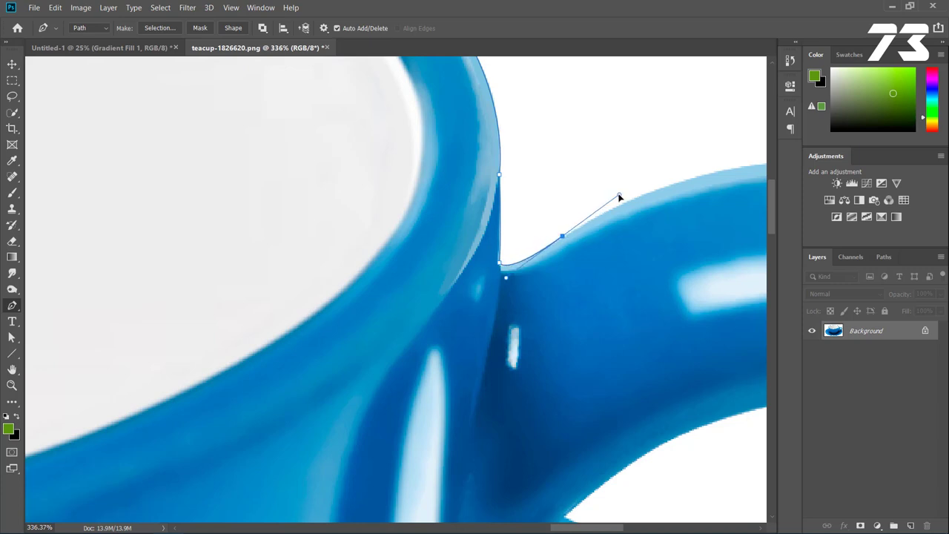
Step: Add anchors along the handle's top edge and down its outer curve
scroll(563, 215, right, 5)
mouse_move(512, 188)
mouse_down()
mouse_move(605, 189)
mouse_move(550, 178)
mouse_up()
drag(549, 213, 634, 289)
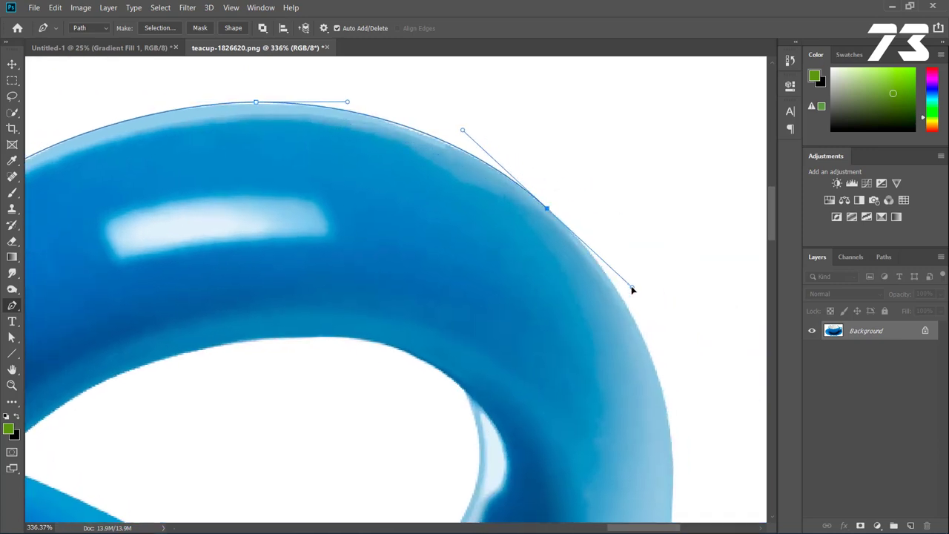
drag(654, 378, 472, 260)
drag(495, 335, 507, 438)
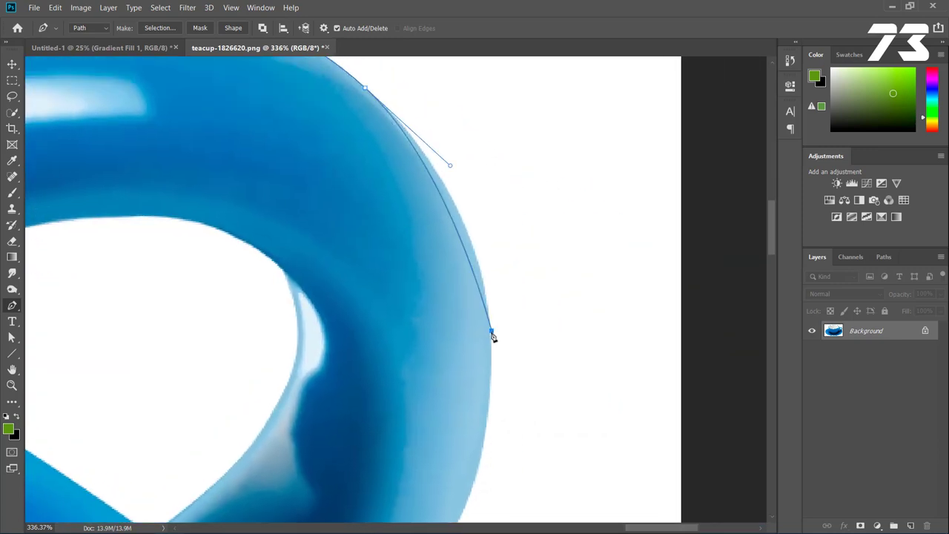
drag(389, 356, 462, 168)
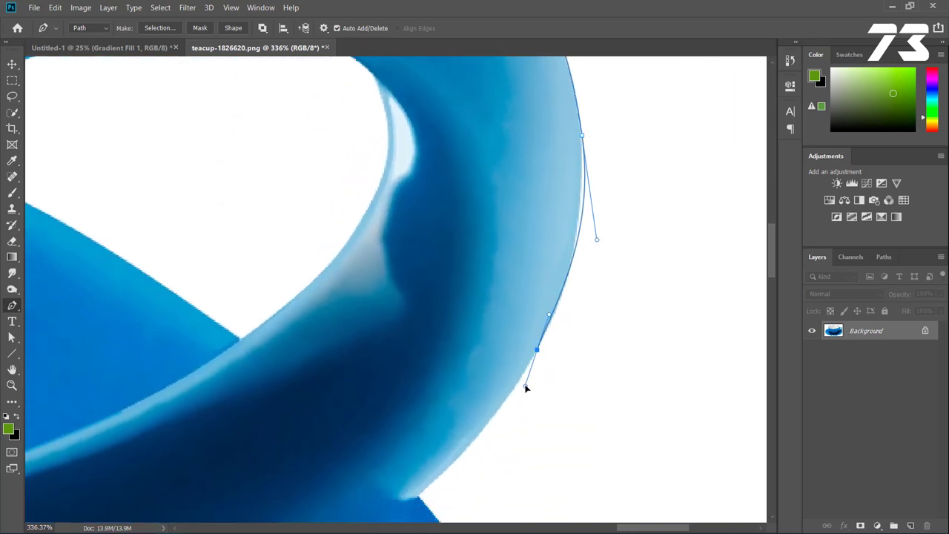
Step: Anchor the path where the handle meets the cup and reshape the curves to hug the handle
drag(570, 268, 566, 292)
key(ctrl+z)
drag(420, 495, 403, 510)
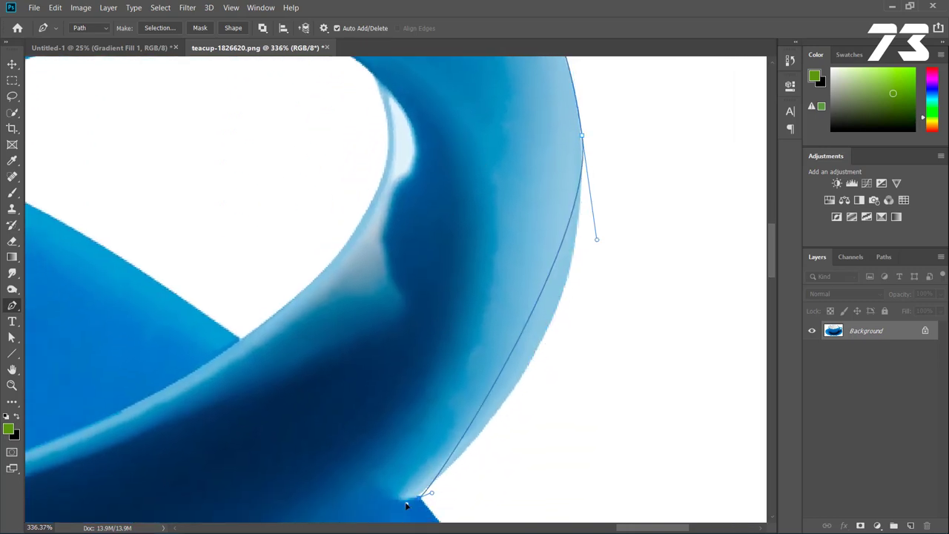
mouse_move(450, 492)
mouse_down()
mouse_move(536, 420)
mouse_move(552, 382)
mouse_up()
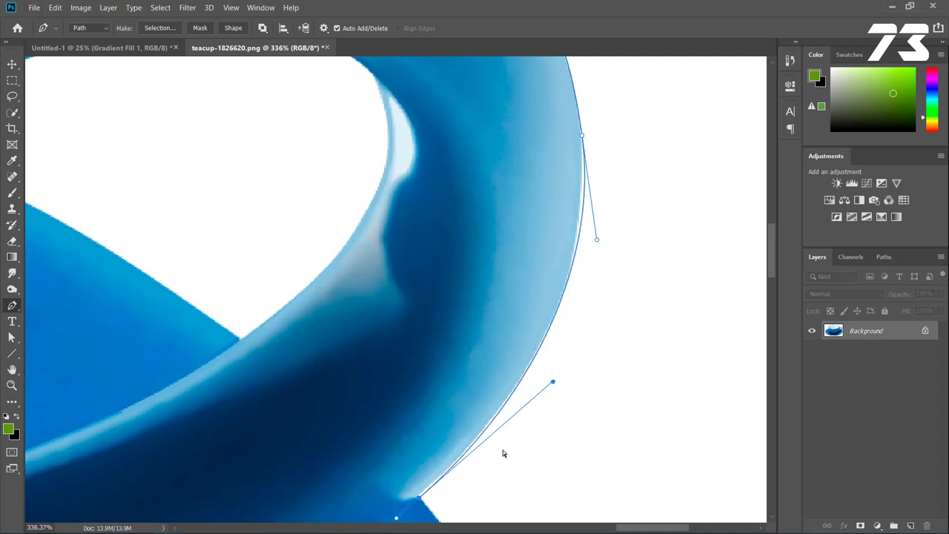
drag(420, 503, 436, 489)
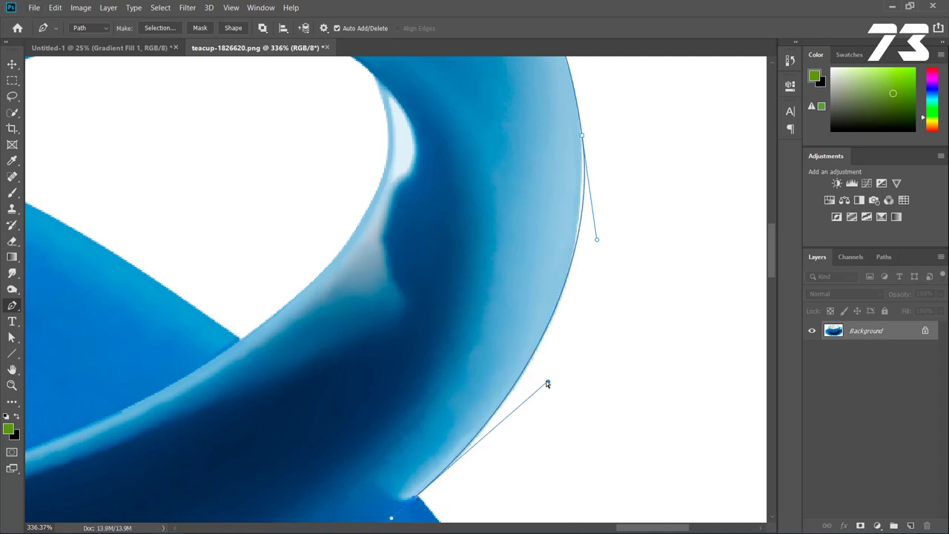
drag(548, 384, 546, 385)
drag(597, 241, 591, 268)
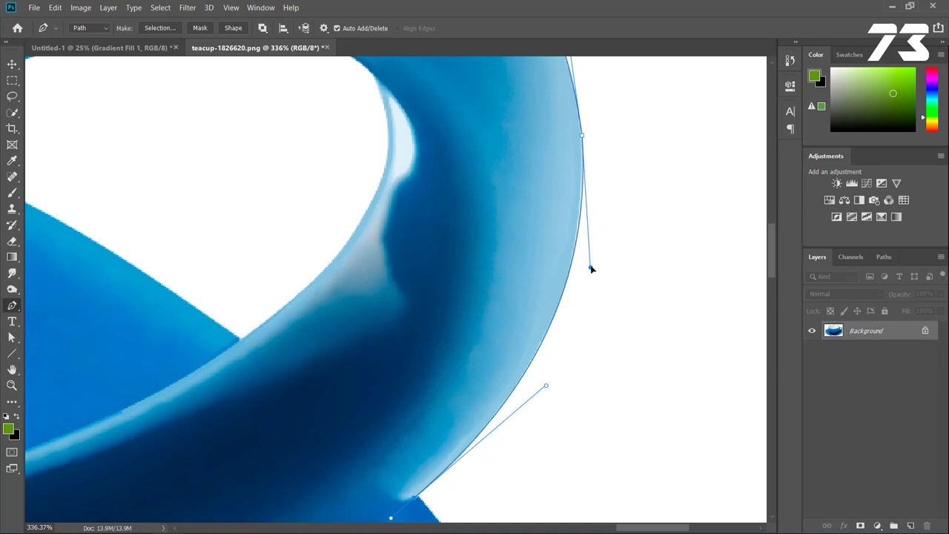
Step: Trace anchors along the handle's underside and lower edge
drag(484, 358, 448, 336)
drag(397, 371, 588, 163)
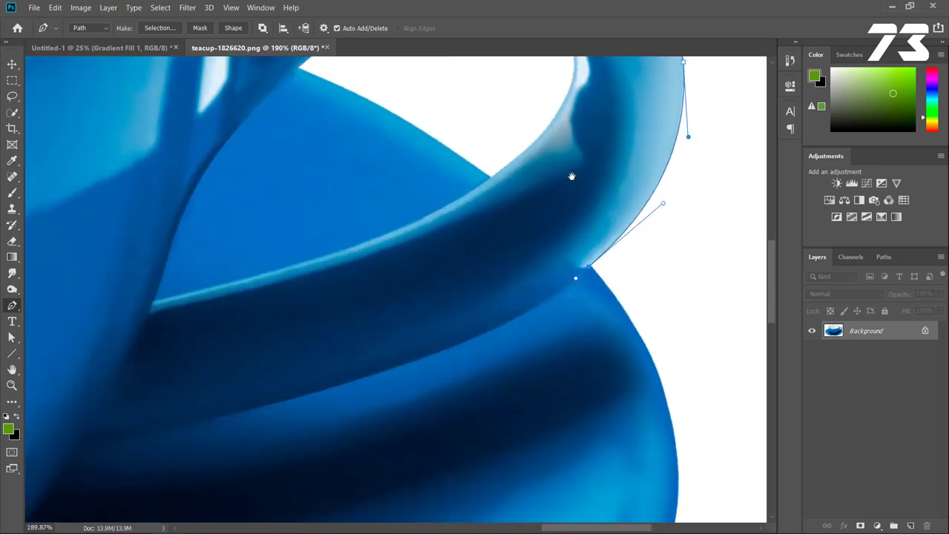
drag(415, 334, 557, 303)
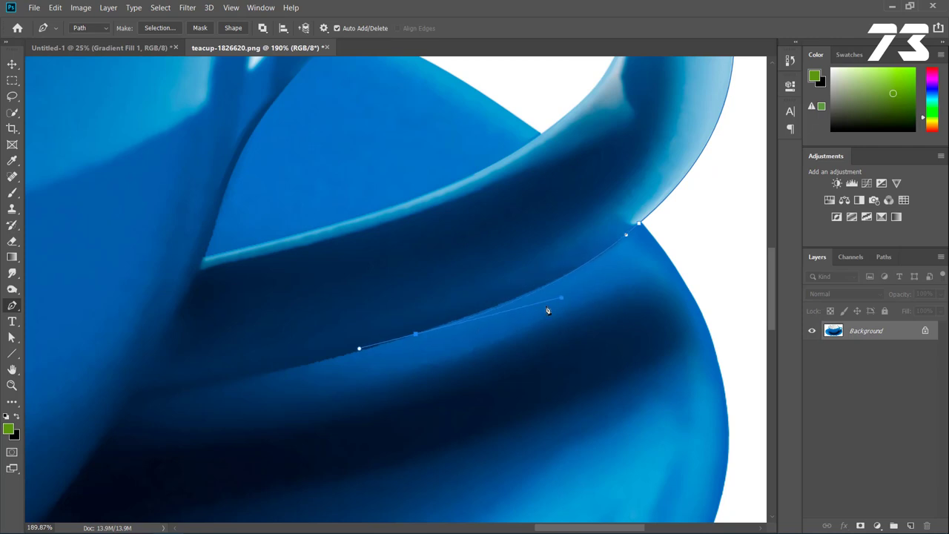
drag(390, 347, 566, 226)
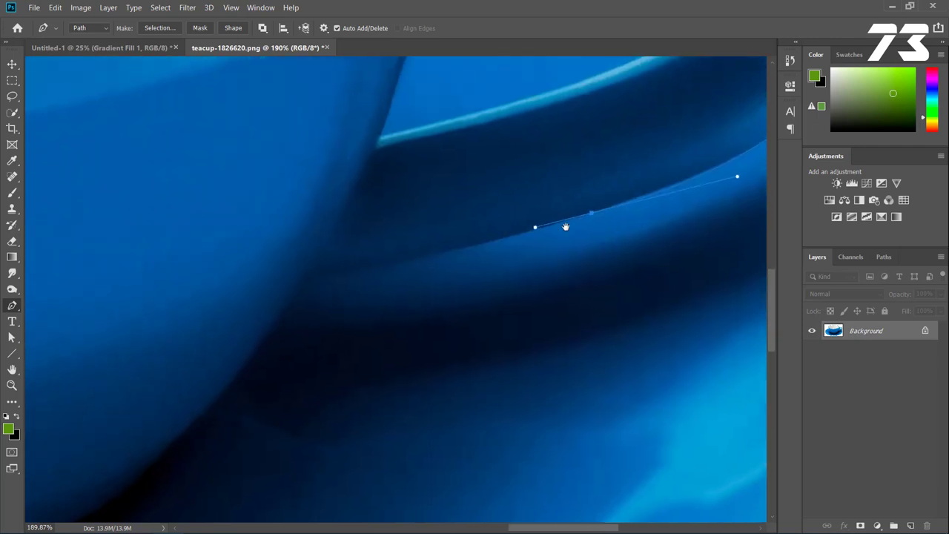
click(305, 285)
drag(307, 286, 367, 279)
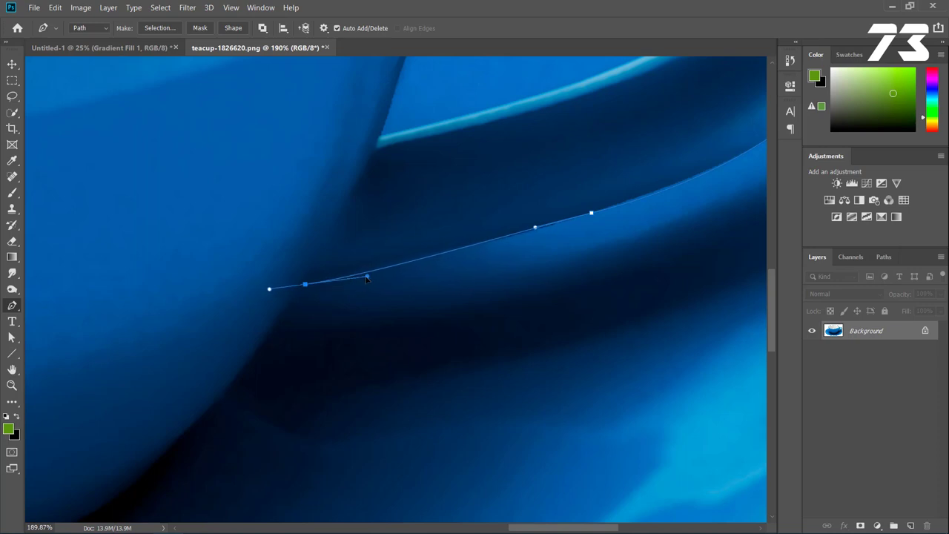
drag(305, 288, 307, 284)
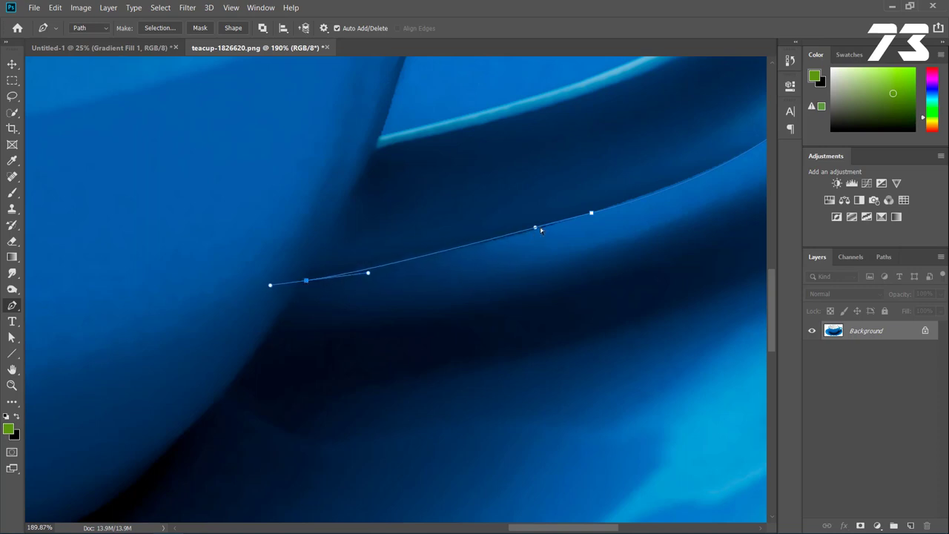
Step: Make a corner point and extend the path down the cup's dark inner curve, fitting its handle
scroll(383, 199, down, 3)
scroll(333, 297, left, 3)
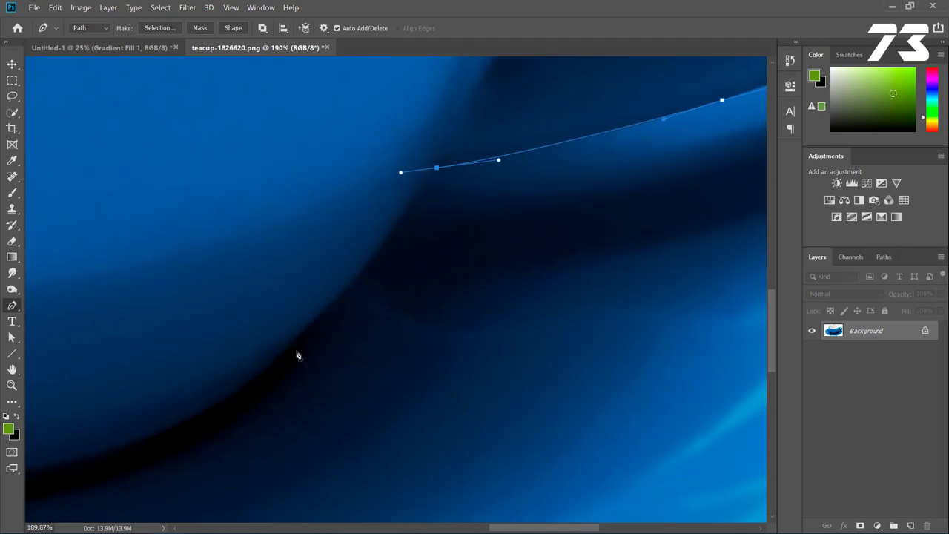
drag(279, 366, 299, 354)
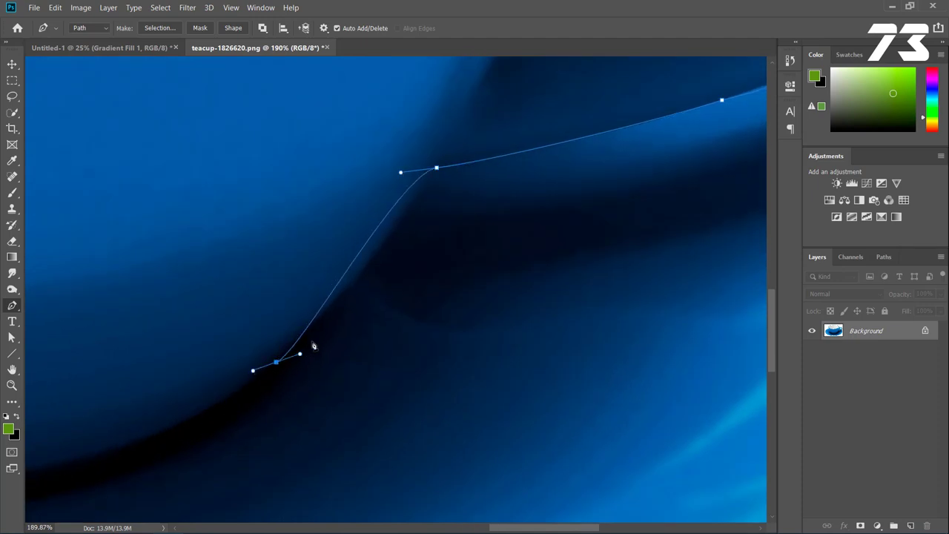
key(ctrl+z)
click(437, 169)
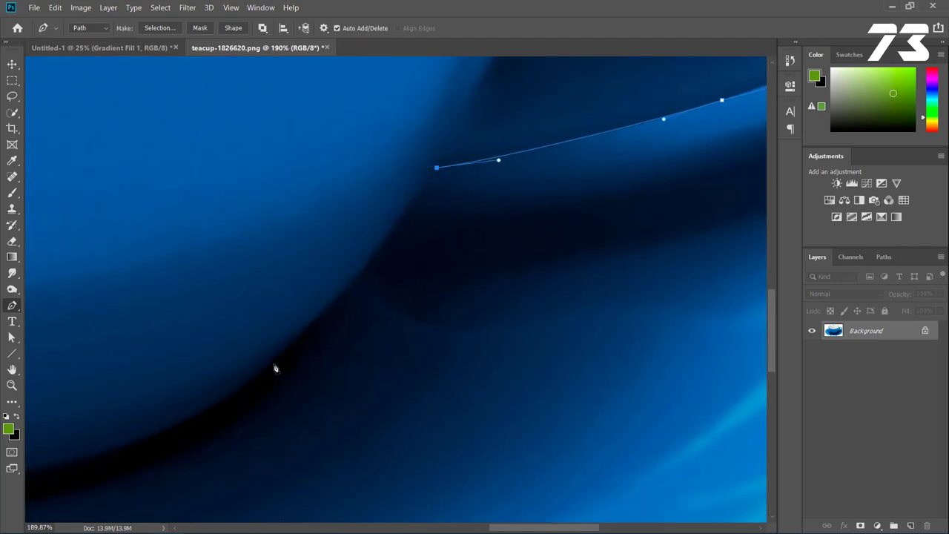
drag(274, 364, 345, 324)
drag(254, 356, 297, 392)
key(ctrl+z)
ctrl+click(273, 364)
mouse_move(305, 346)
mouse_down()
mouse_move(329, 335)
mouse_move(351, 303)
mouse_move(342, 319)
mouse_up()
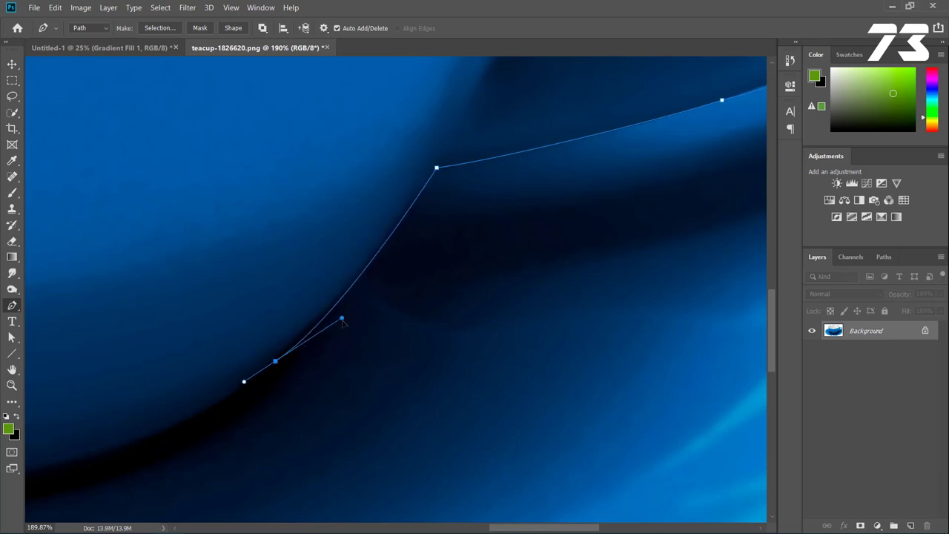
Step: Trace the cup's bottom curve with anchors, flattening the curve to hug the base
drag(371, 290, 568, 233)
scroll(295, 382, down, 2)
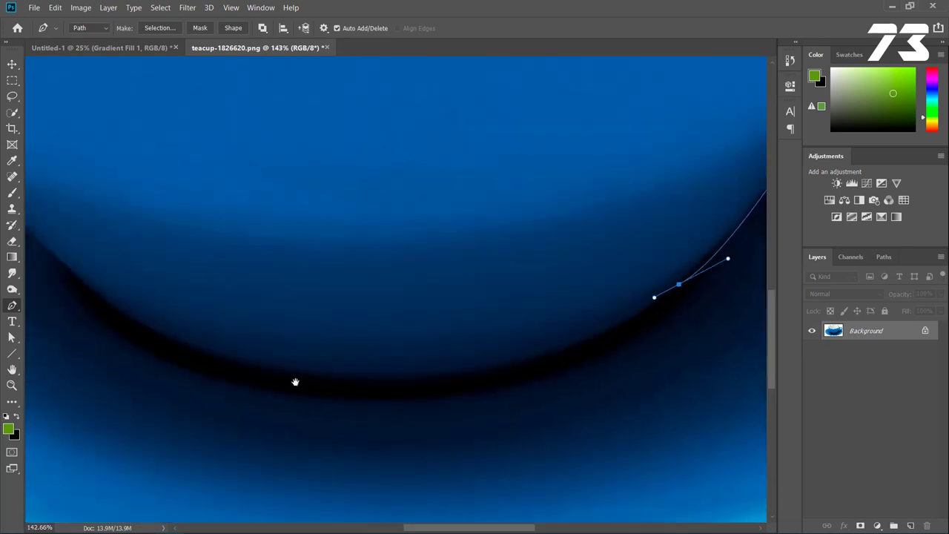
scroll(295, 382, down, 1)
drag(107, 312, 296, 479)
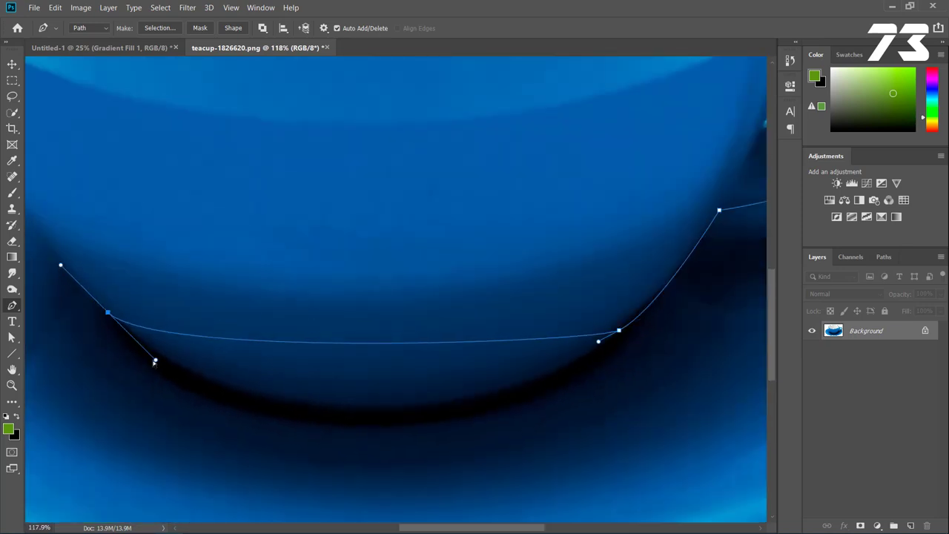
click(360, 396)
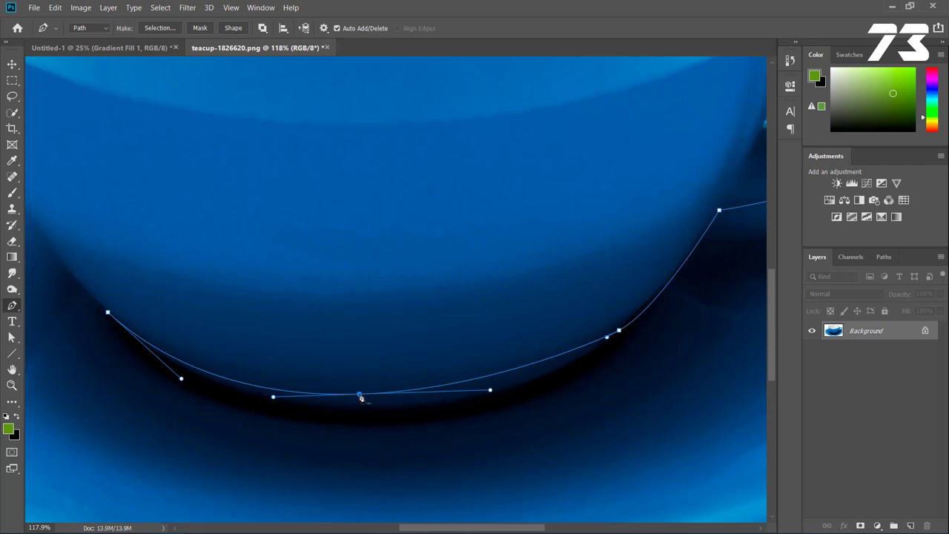
drag(360, 396, 364, 410)
drag(510, 410, 550, 409)
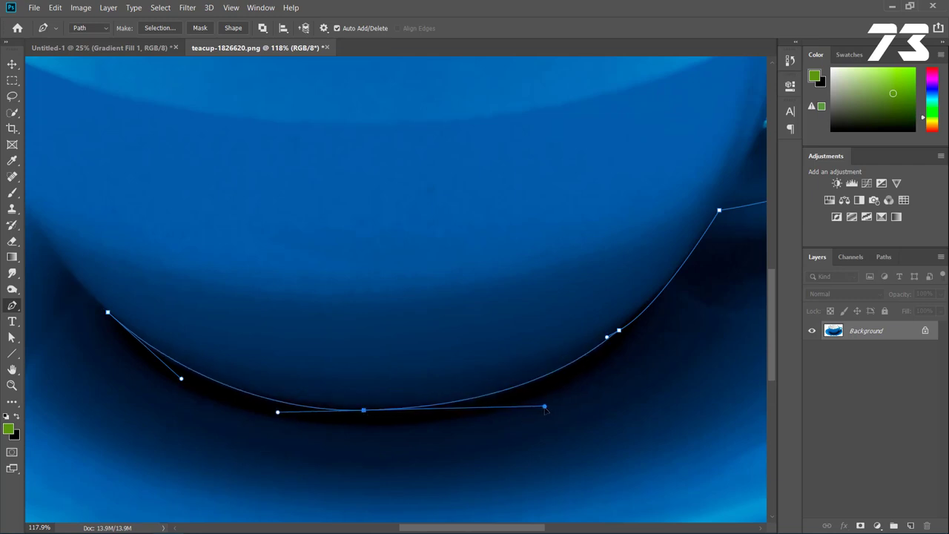
drag(276, 413, 249, 407)
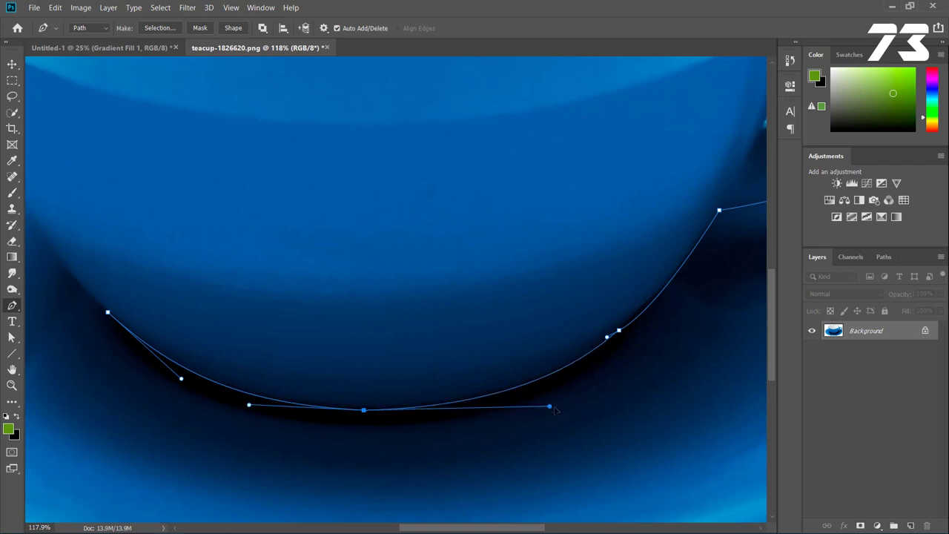
drag(551, 420, 562, 403)
Step: Extend the path up the cup's left side and convert an anchor into a corner point
scroll(485, 330, left, 5)
scroll(373, 384, up, 3)
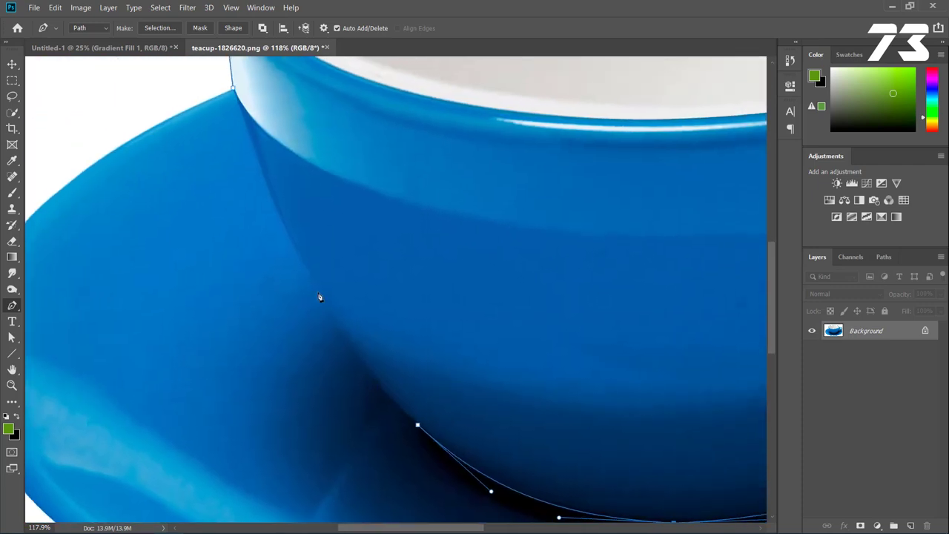
drag(321, 294, 307, 264)
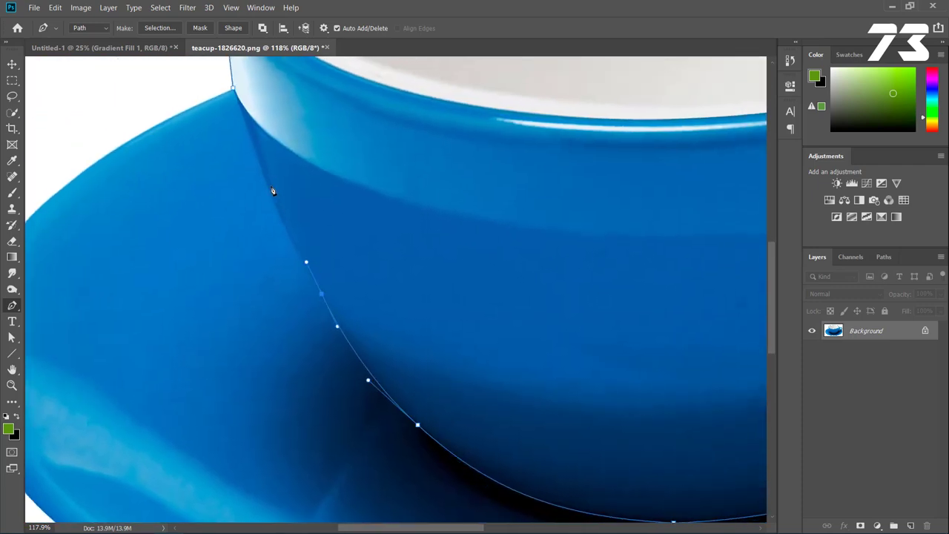
drag(263, 171, 260, 146)
scroll(251, 130, down, 3)
scroll(316, 307, up, 5)
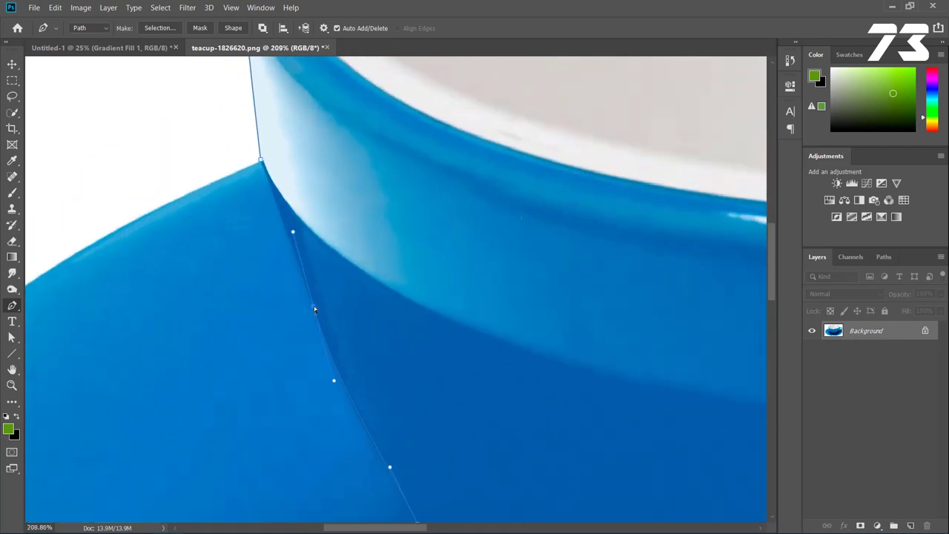
alt+click(314, 306)
scroll(311, 190, down, 2)
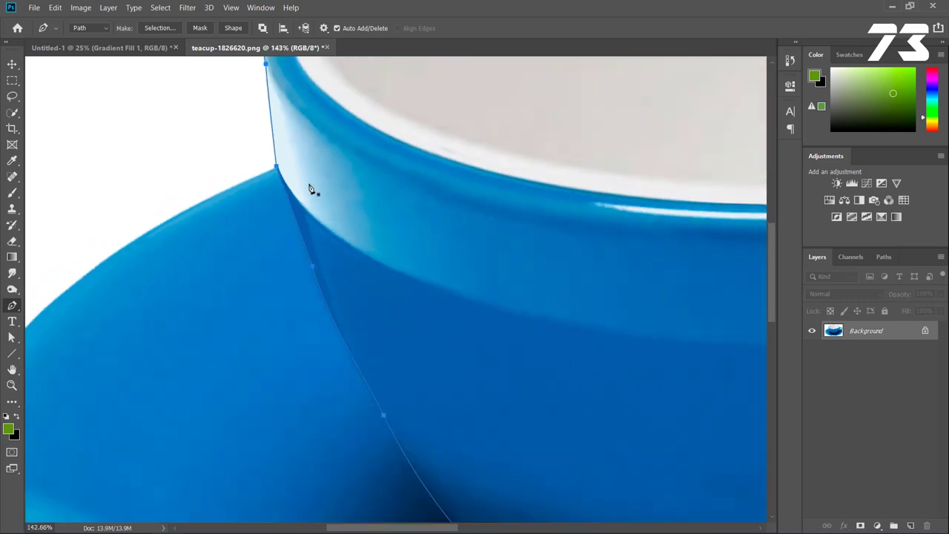
scroll(312, 191, down, 4)
scroll(578, 297, up, 5)
scroll(314, 271, up, 2)
scroll(314, 272, up, 1)
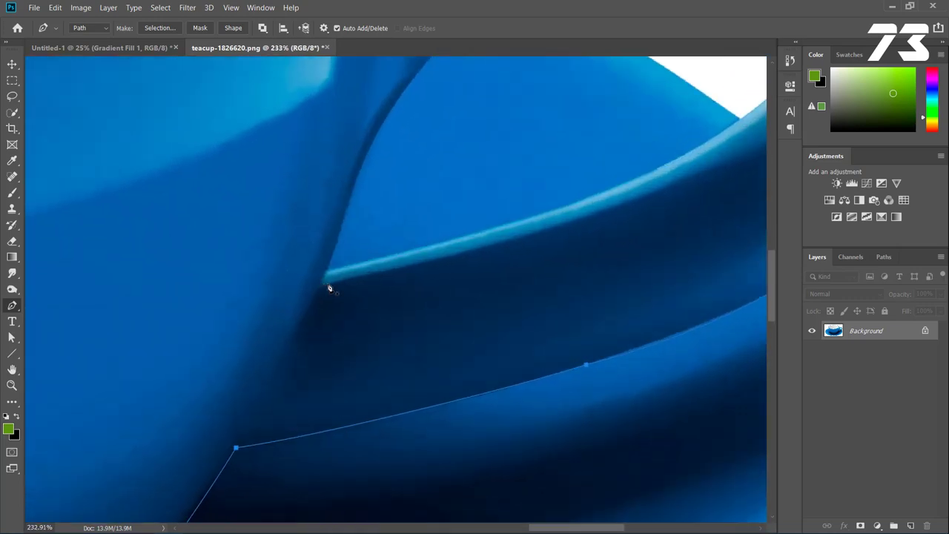
scroll(159, 328, down, 2)
Step: Place the last anchors around the handle's inner opening, then fit the whole cup in view
scroll(335, 198, down, 1)
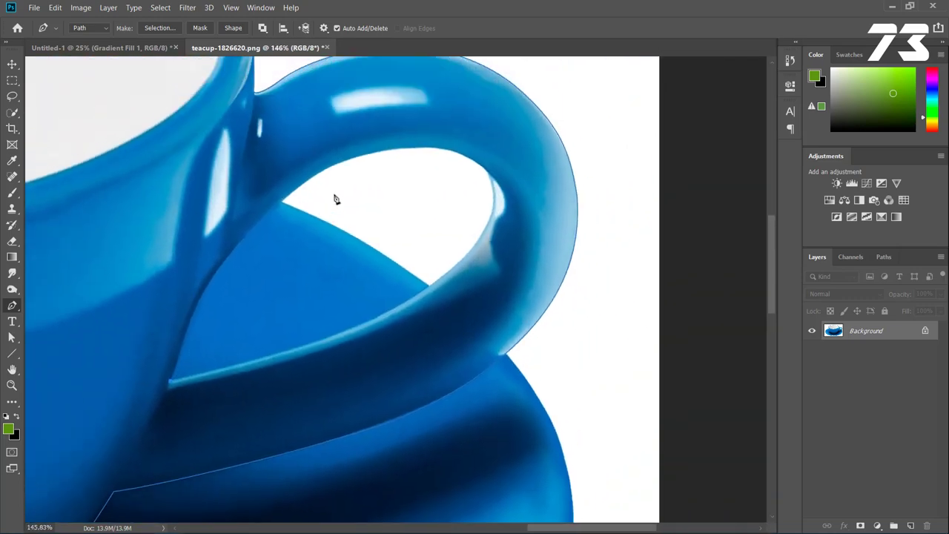
drag(317, 179, 436, 111)
mouse_move(491, 175)
mouse_down()
mouse_move(495, 192)
mouse_move(466, 162)
mouse_move(557, 150)
mouse_up()
drag(496, 250, 423, 302)
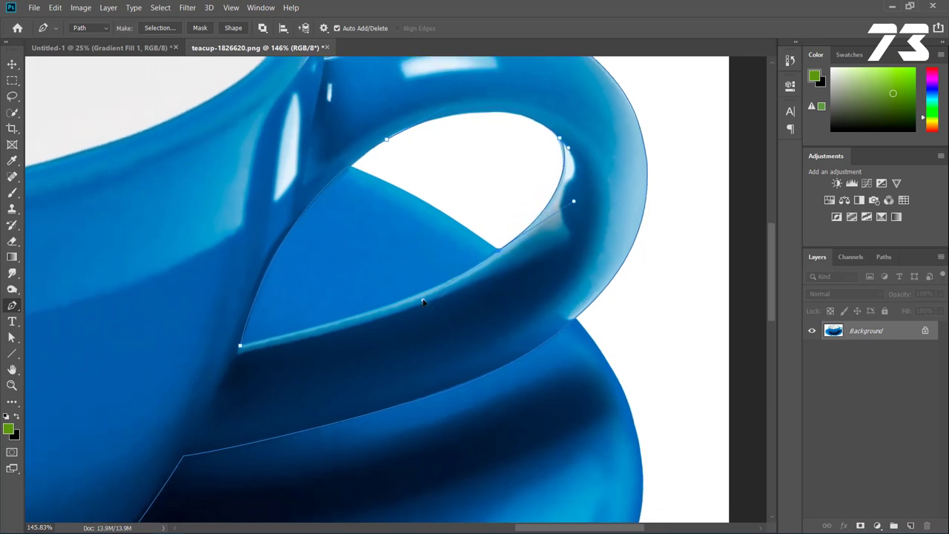
scroll(378, 310, up, 4)
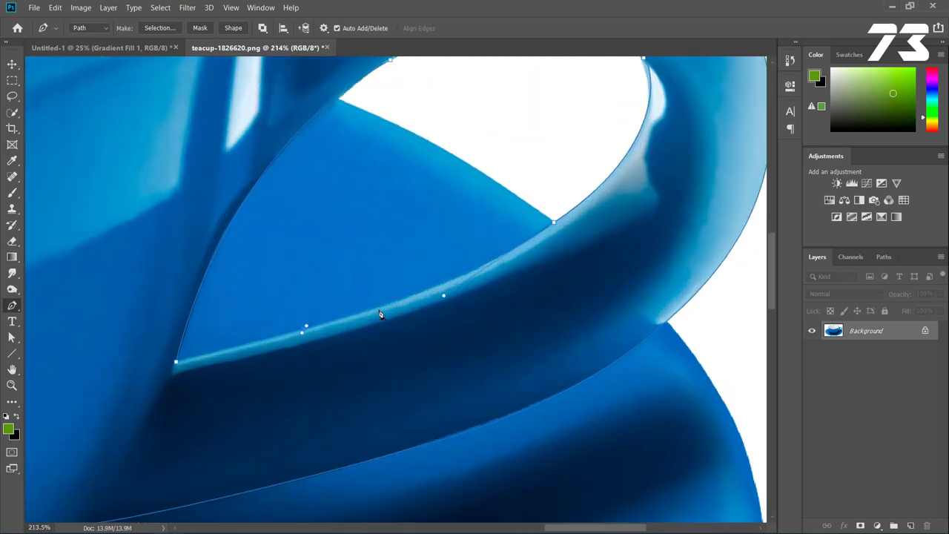
click(345, 327)
click(263, 339)
scroll(230, 354, down, 5)
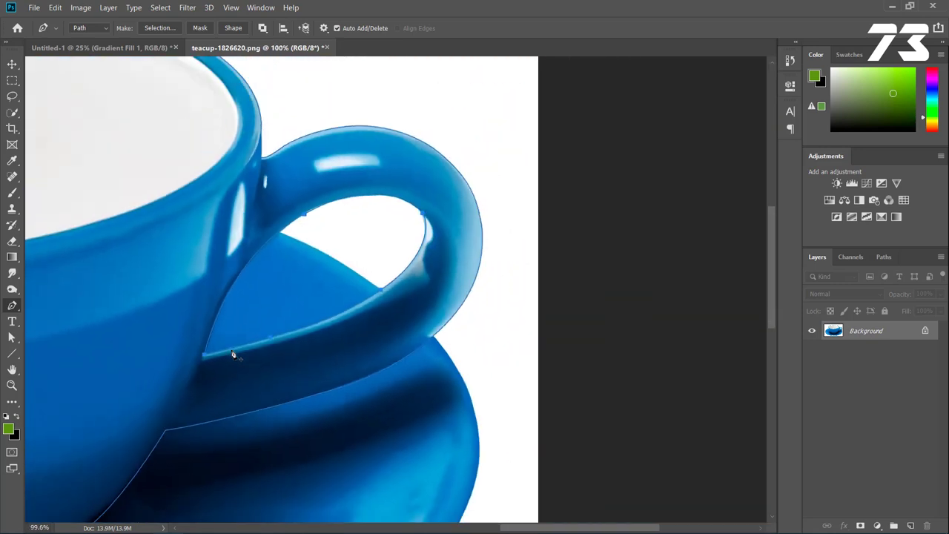
key(ctrl+0)
Step: Load the cup path as a selection, add a layer mask, and drag the cup into Untitled-1
key(v)
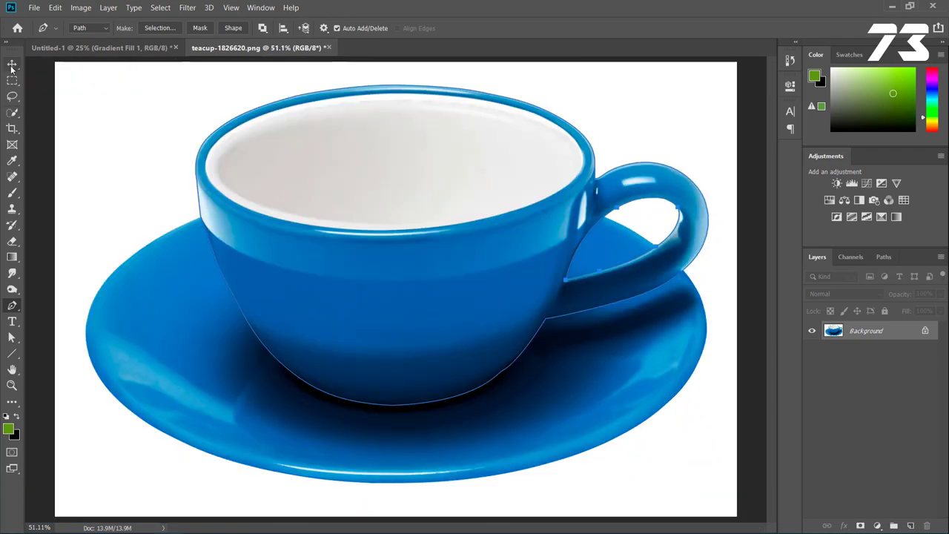
key(ctrl+Return)
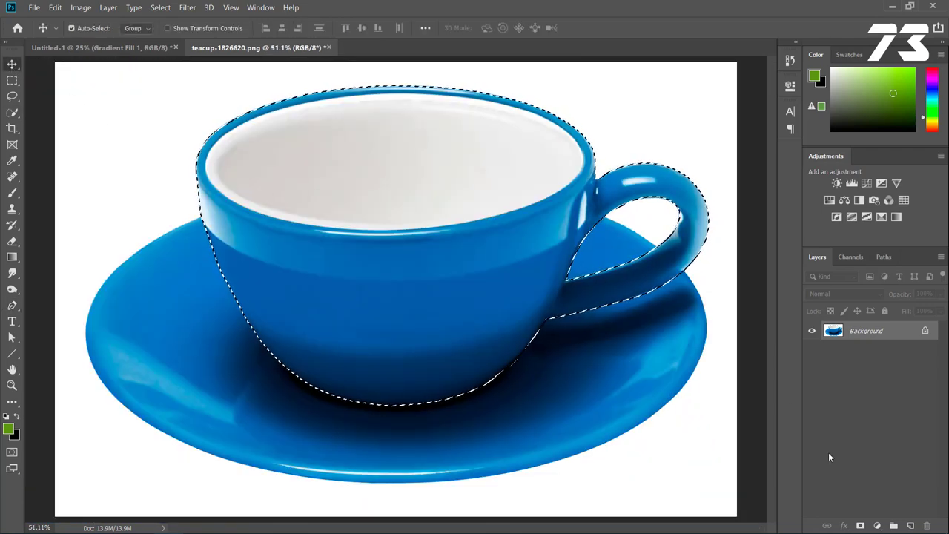
click(860, 525)
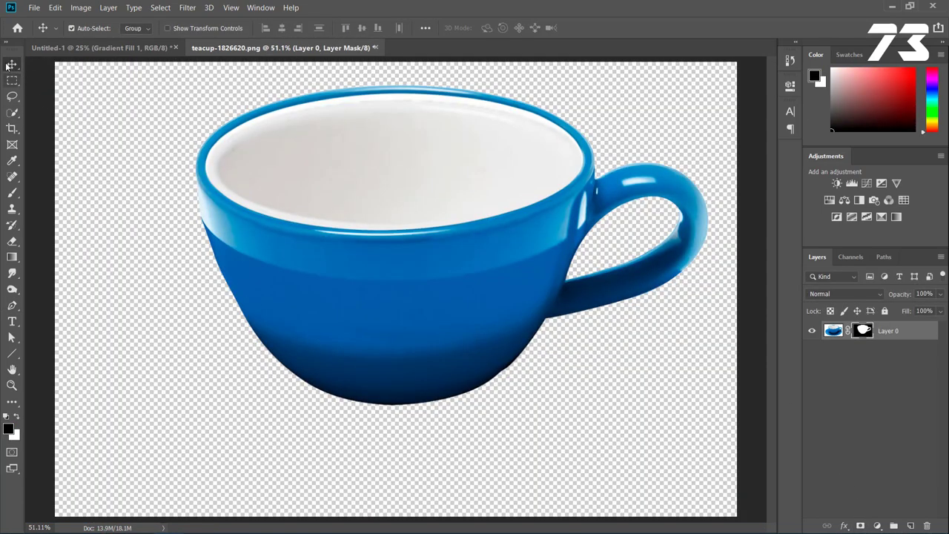
mouse_move(426, 329)
mouse_down()
mouse_move(147, 48)
mouse_move(382, 269)
mouse_move(387, 354)
mouse_up()
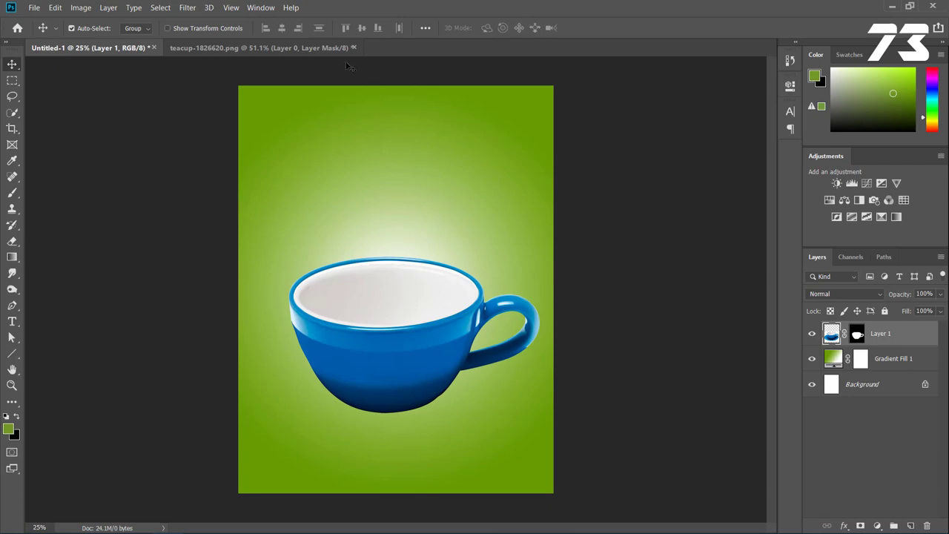
Step: Open the fresh-1239267.jpg lime photo
click(34, 8)
click(38, 32)
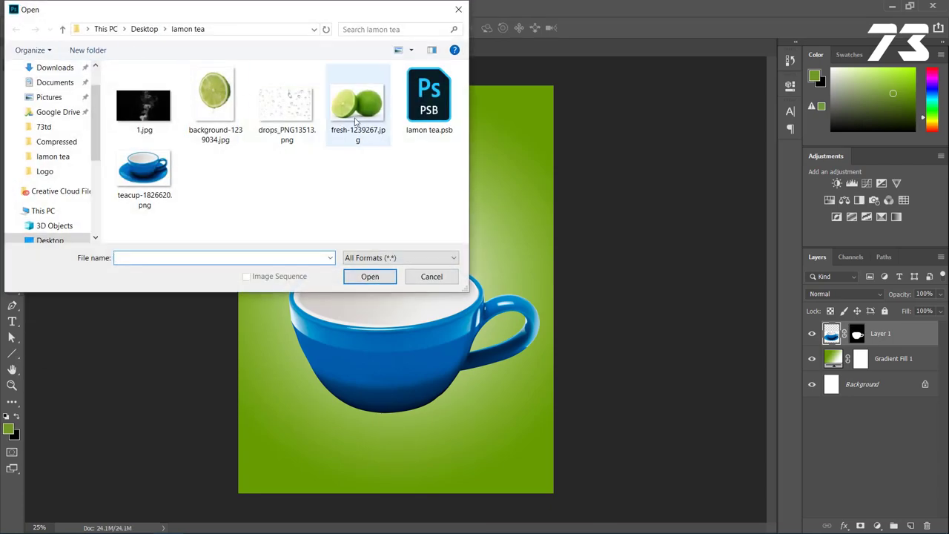
double_click(355, 115)
scroll(433, 228, up, 1)
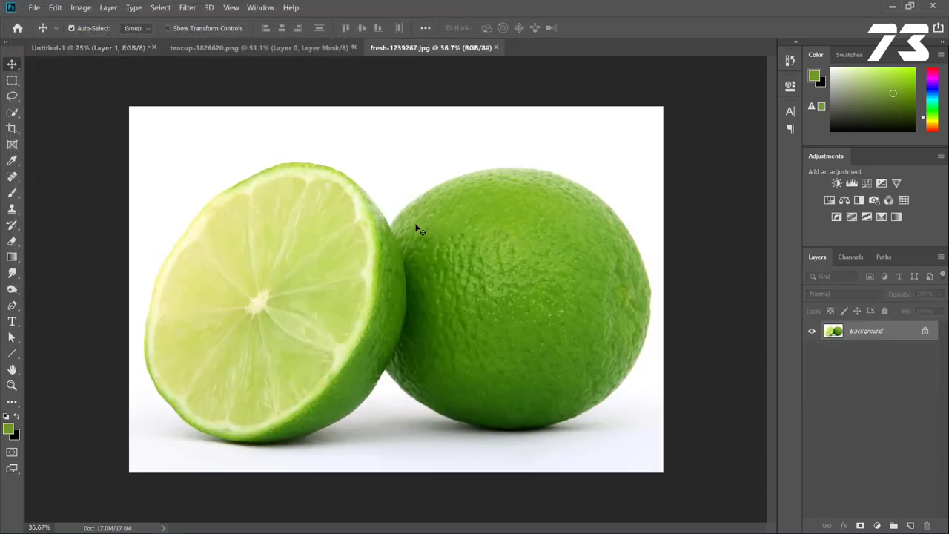
Step: Lasso around the whole lime and add a layer mask to hide the background
right_click(17, 93)
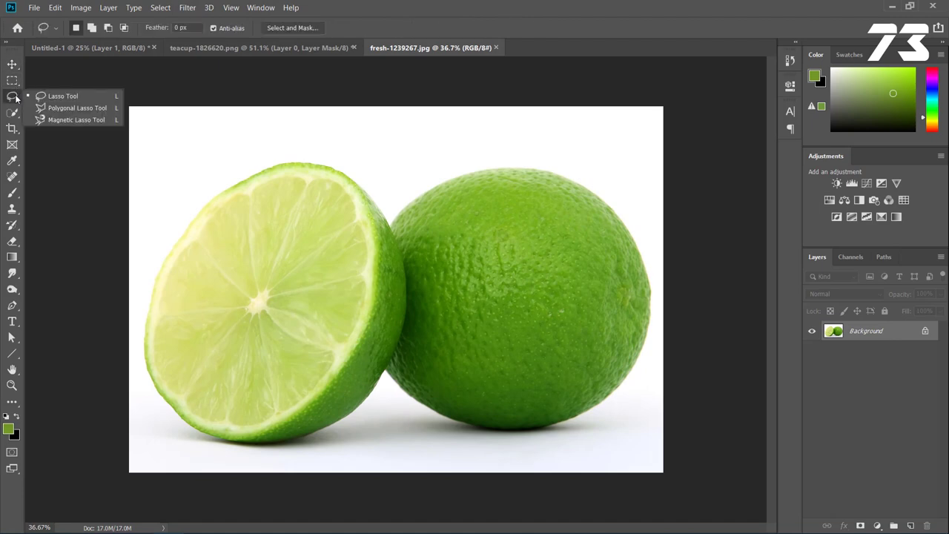
click(52, 96)
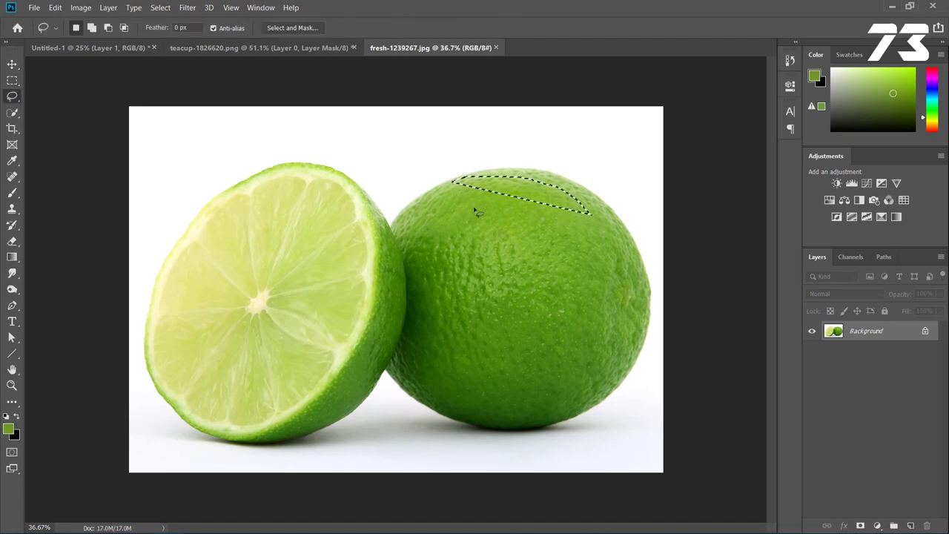
scroll(414, 210, up, 2)
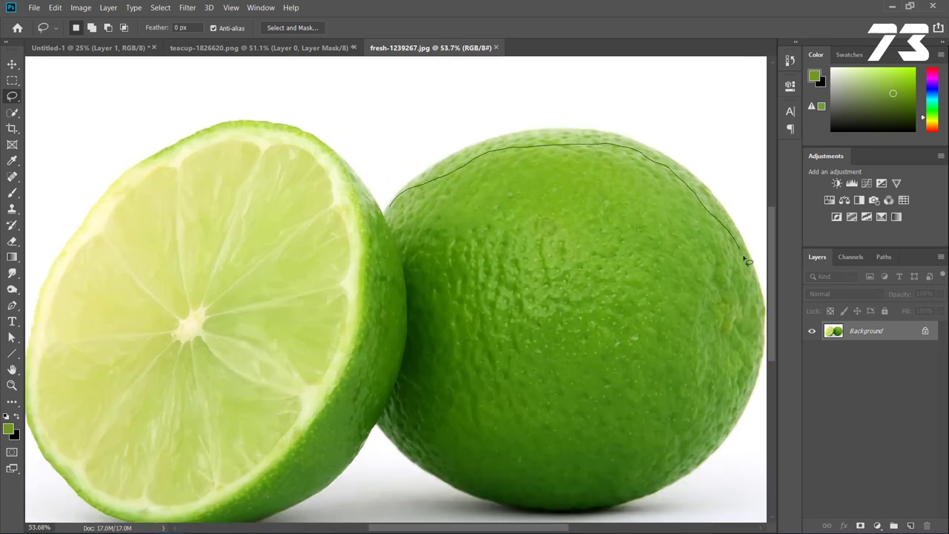
drag(762, 359, 674, 334)
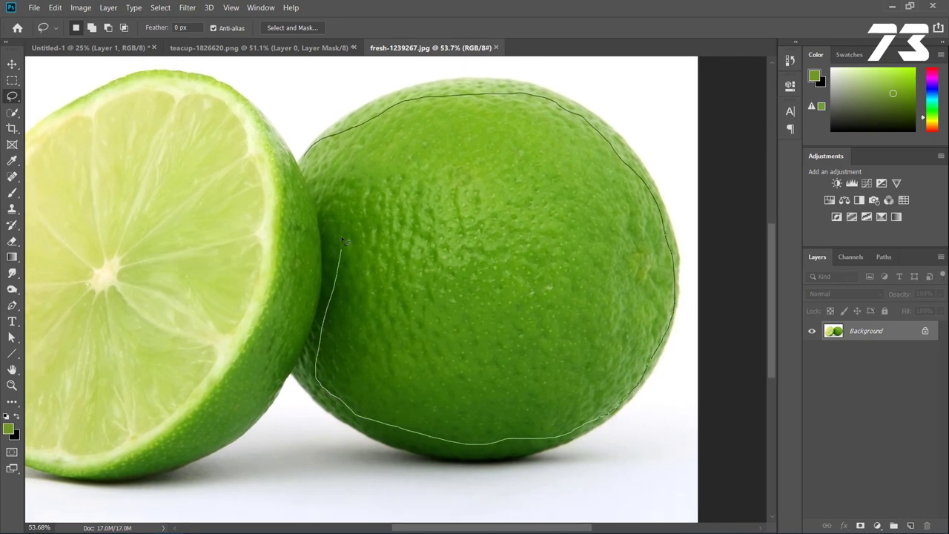
drag(307, 158, 306, 157)
key(ctrl+0)
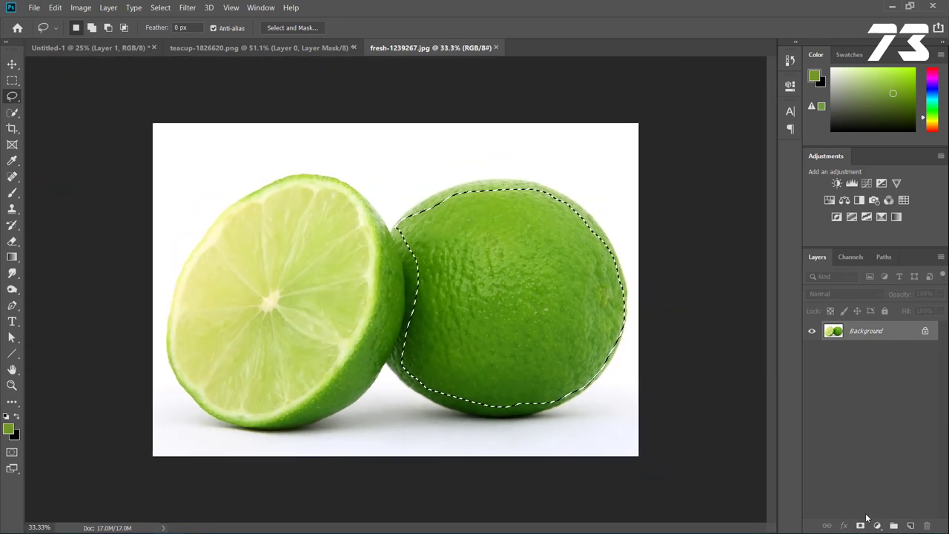
click(861, 525)
Step: Drag the lime into the Untitled-1 poster, position it over the teacup and enlarge it
key(v)
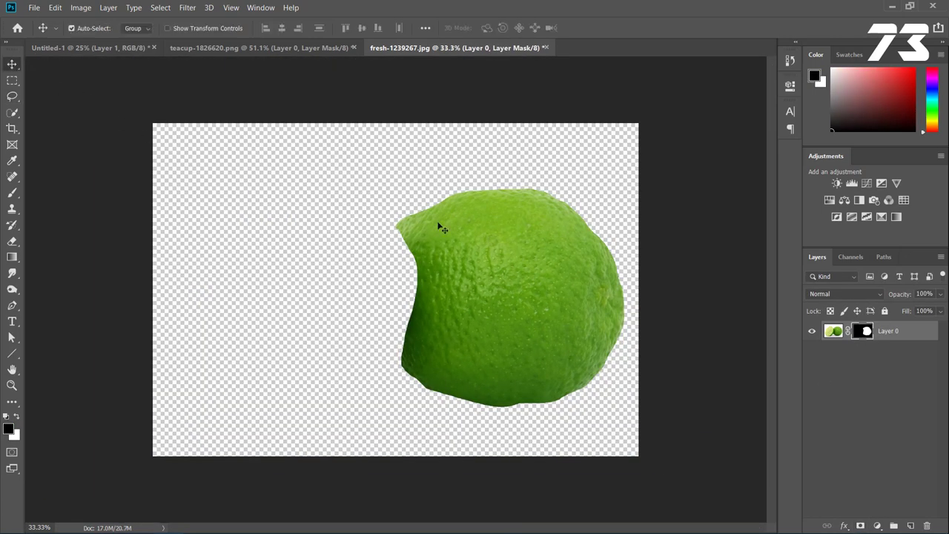
mouse_move(439, 221)
mouse_down()
mouse_move(337, 248)
mouse_move(383, 260)
mouse_up()
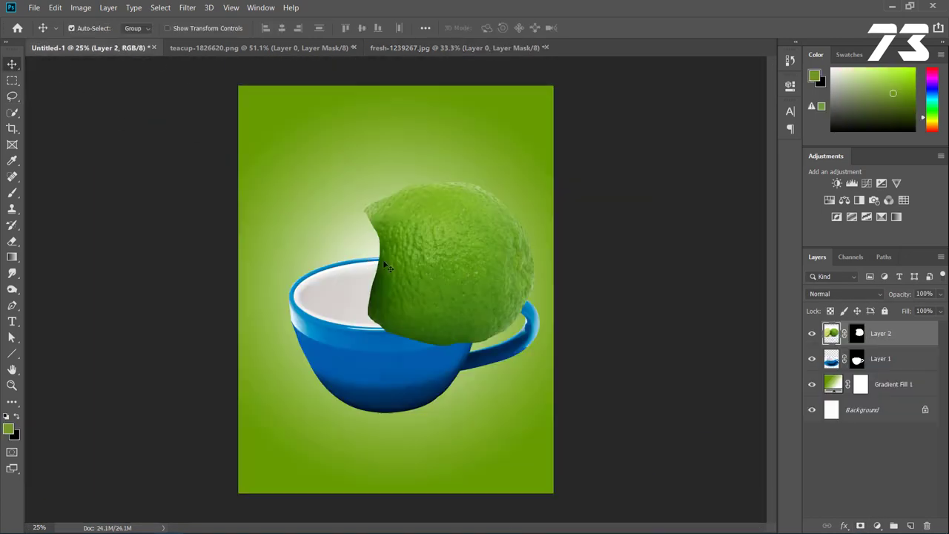
key(ctrl+plus)
mouse_move(466, 213)
mouse_down()
mouse_move(378, 356)
mouse_move(354, 367)
mouse_up()
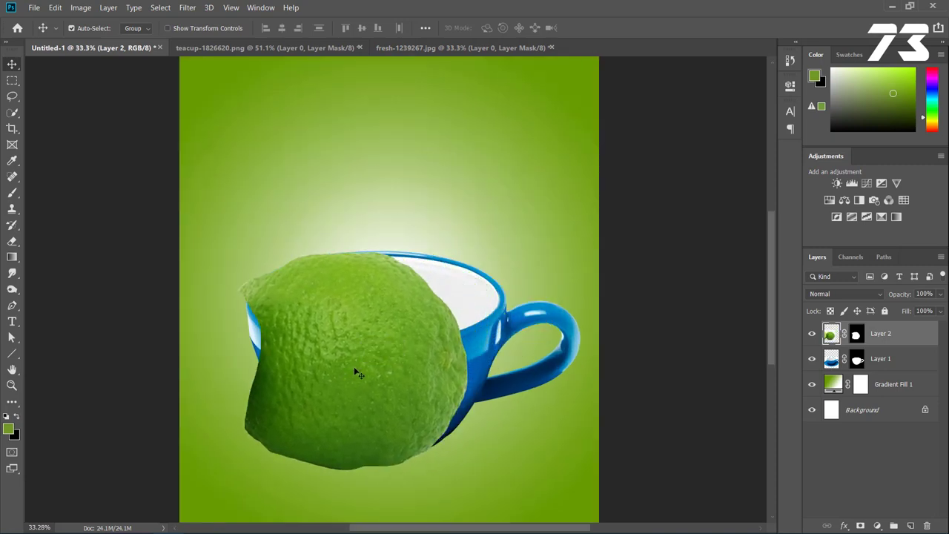
key(ctrl+t)
key(ctrl+minus)
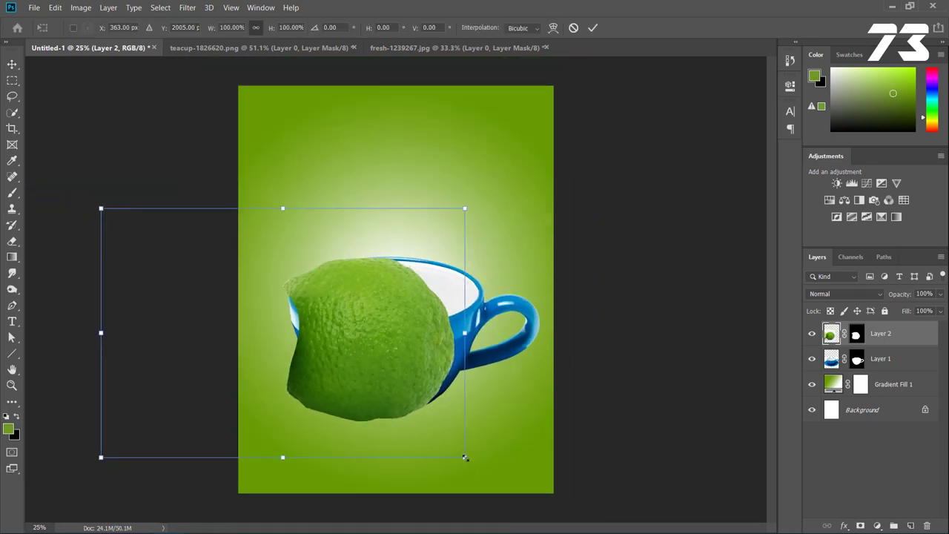
drag(465, 457, 499, 480)
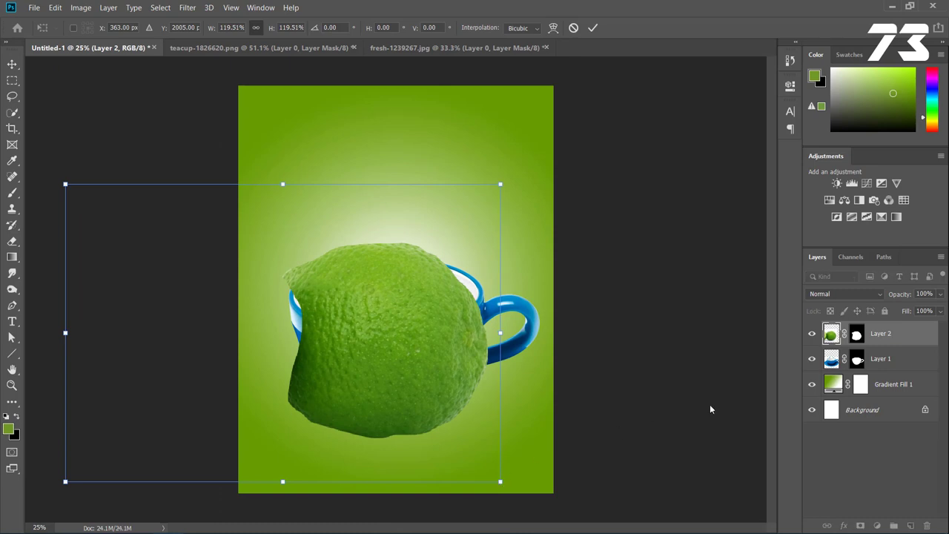
key(Return)
Step: Delete the lime layer's mask and rescale it to about 180% over the cup
right_click(857, 338)
click(861, 364)
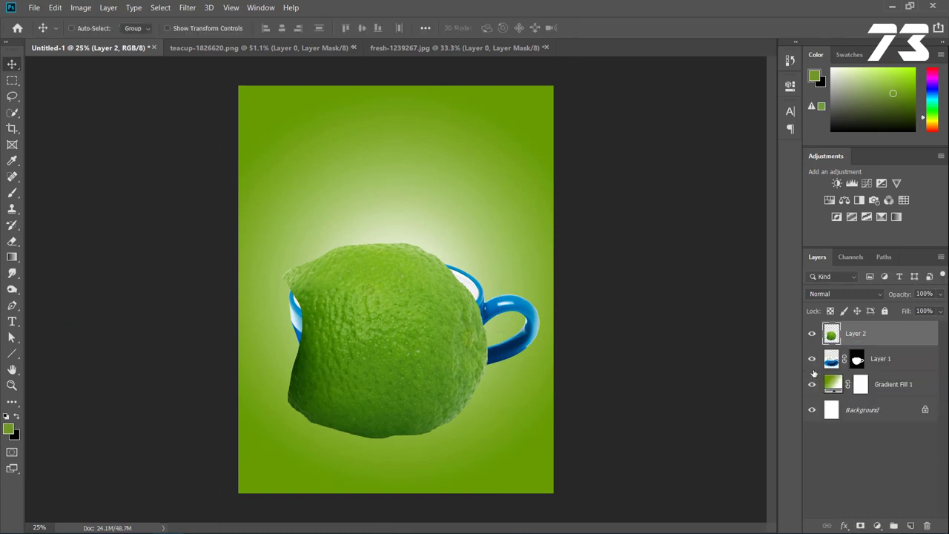
key(ctrl+t)
drag(358, 365, 339, 364)
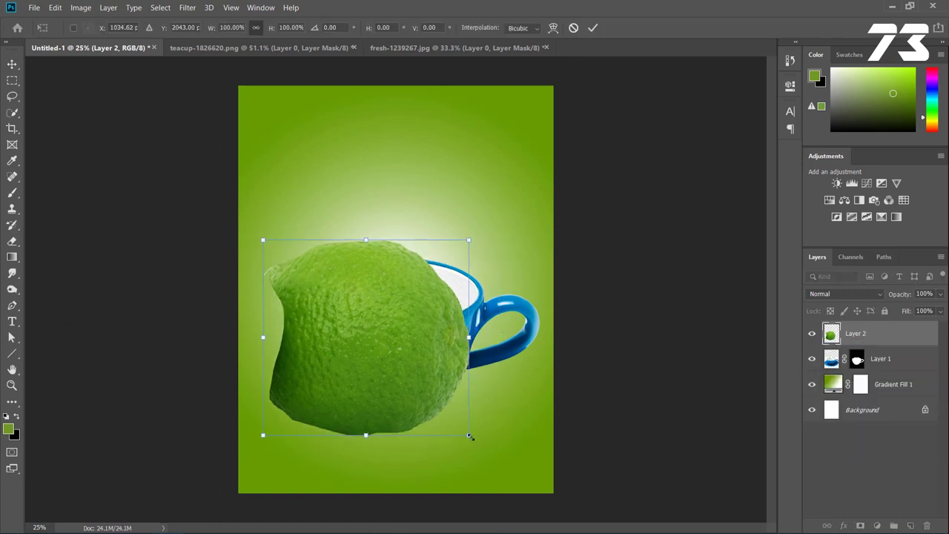
drag(469, 435, 551, 514)
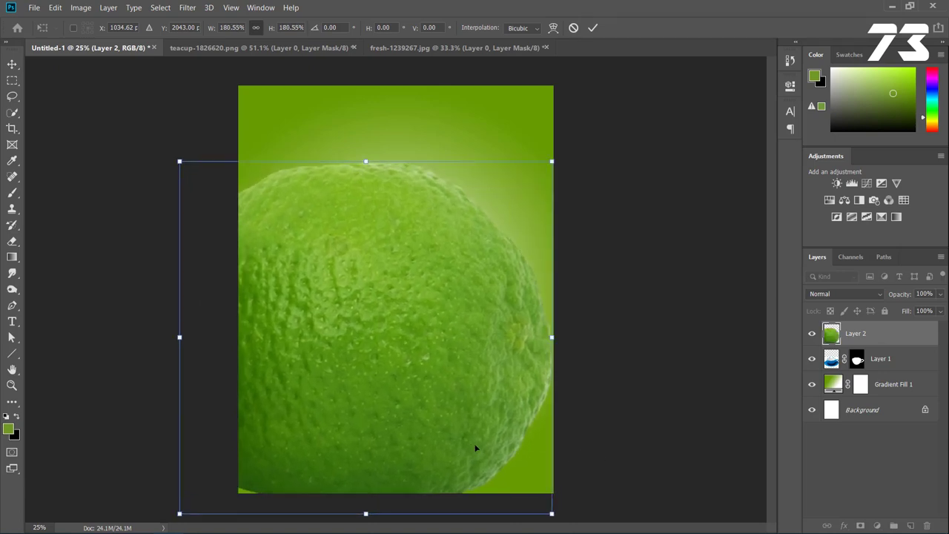
mouse_move(467, 445)
mouse_down()
mouse_move(487, 457)
mouse_move(493, 489)
mouse_up()
Step: Commit the lime's enlargement and mask Layer 2 to the teacup outline from Layer 1
key(Return)
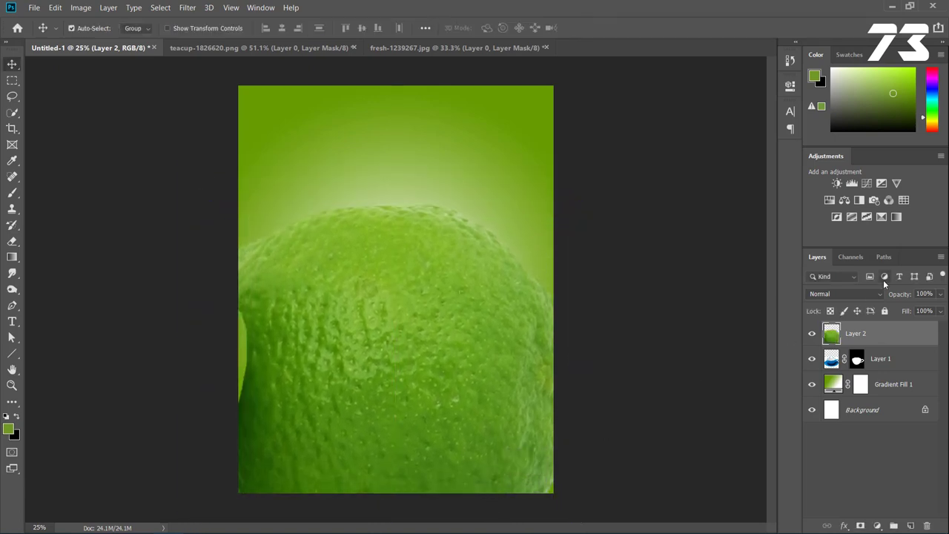
drag(904, 297, 891, 306)
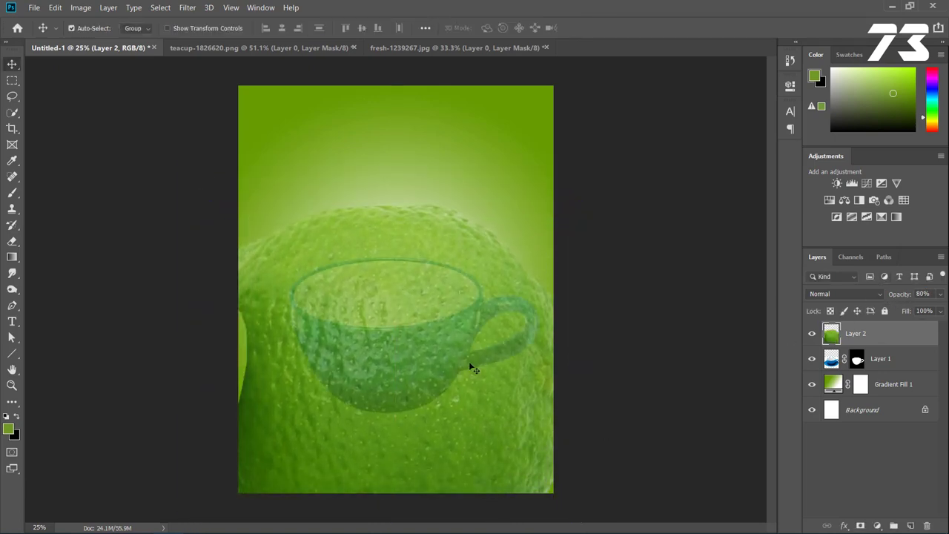
drag(470, 364, 407, 317)
ctrl+click(858, 360)
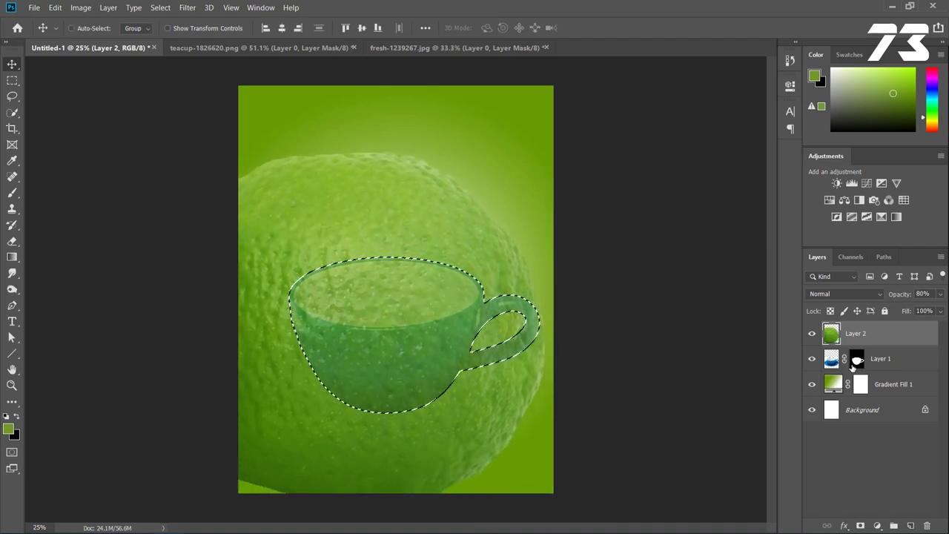
click(861, 526)
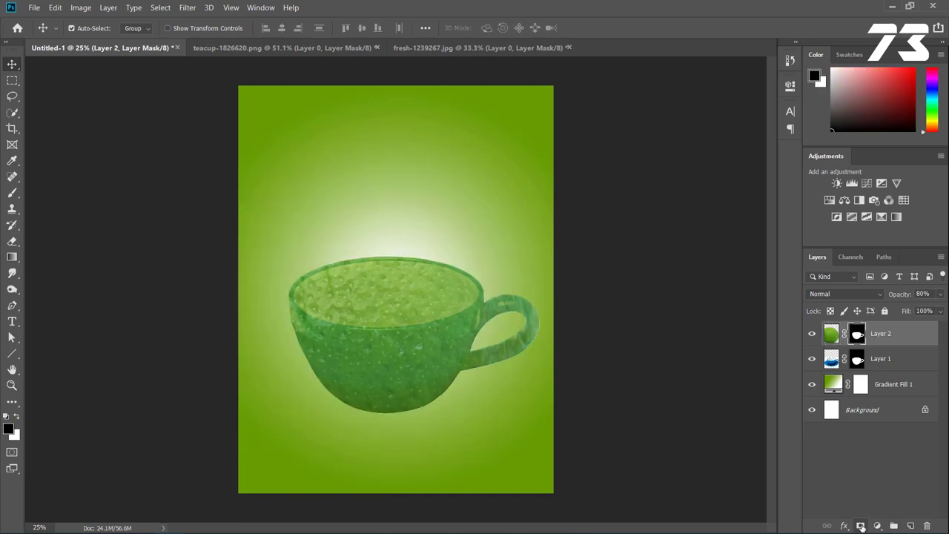
Step: Set the lime texture layer's opacity to 79%
drag(911, 297, 946, 297)
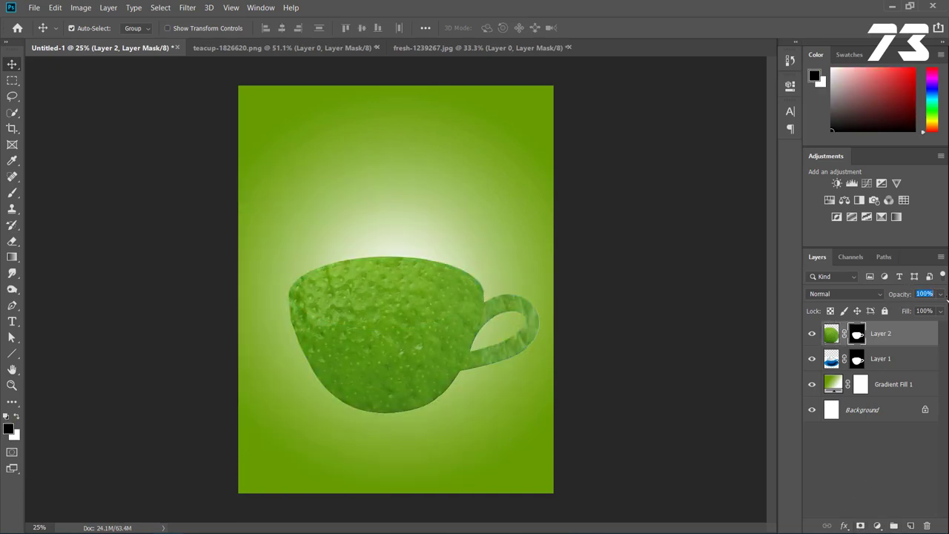
key(ctrl+plus)
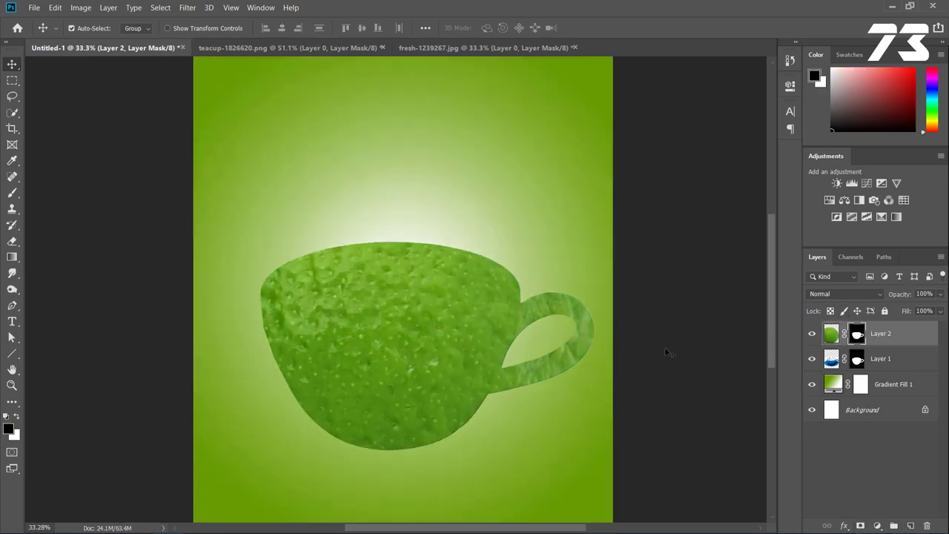
drag(898, 298, 889, 300)
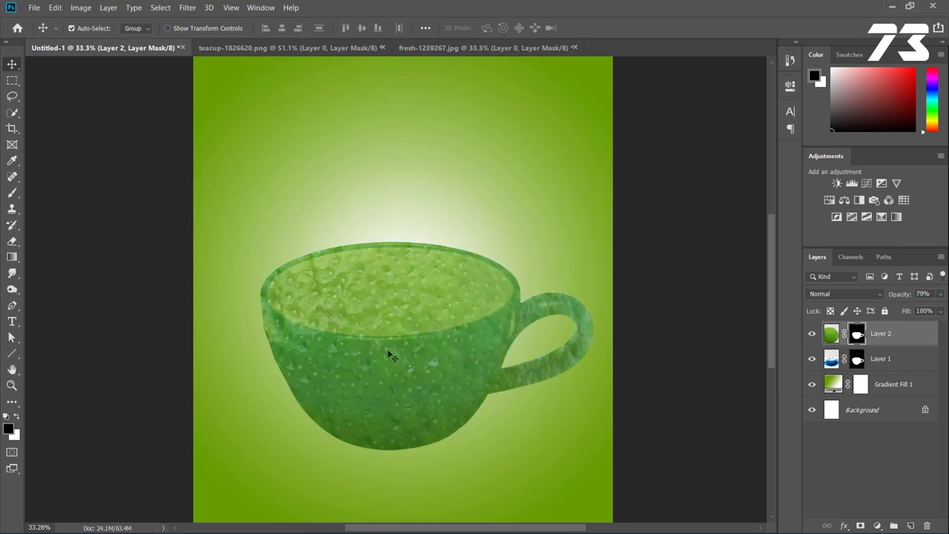
scroll(362, 342, up, 1)
Step: Draw an elliptical marquee selection over the cup's rim
right_click(8, 86)
click(60, 92)
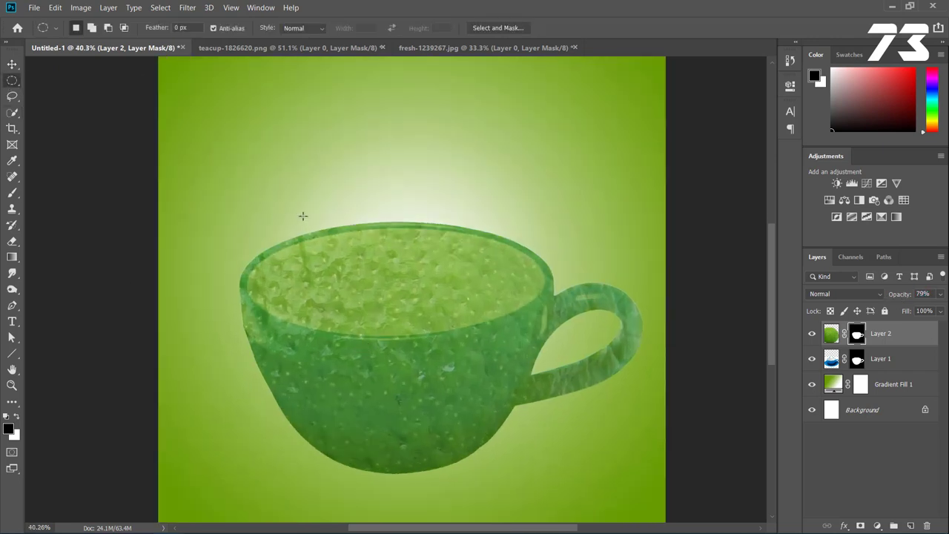
mouse_move(434, 237)
mouse_down()
mouse_move(540, 298)
mouse_move(495, 348)
mouse_up()
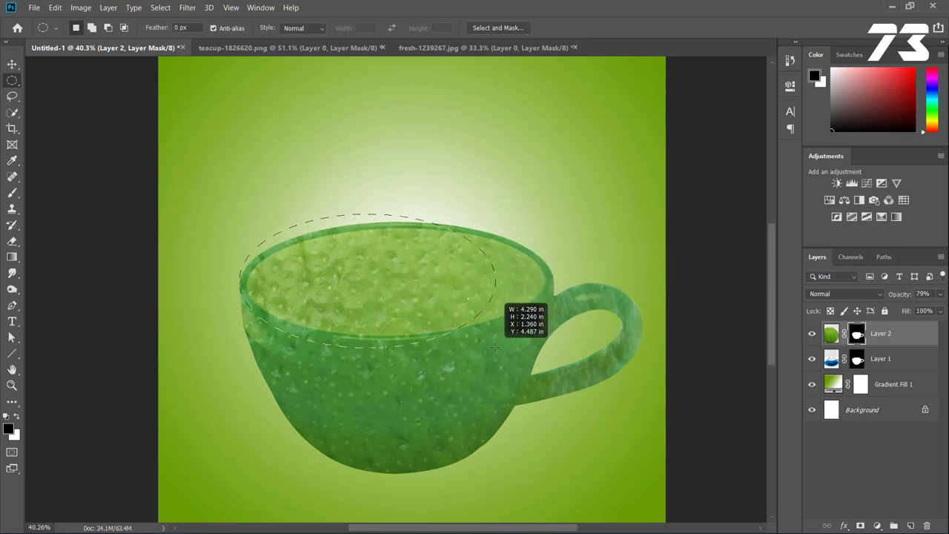
Step: Paint black inside the elliptical rim selection on Layer 2's mask to reveal the white interior, then deselect
mouse_move(495, 347)
mouse_down()
mouse_move(554, 332)
mouse_move(550, 338)
mouse_up()
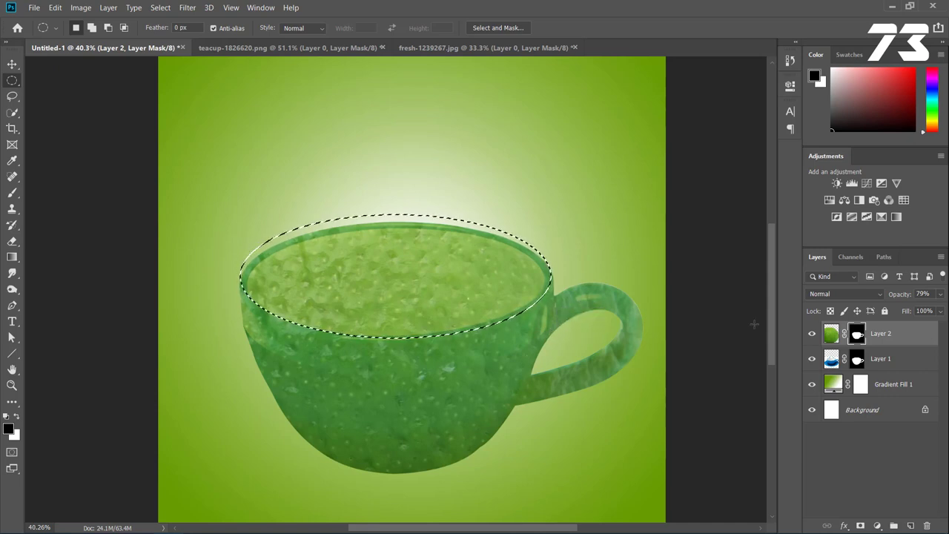
key(b)
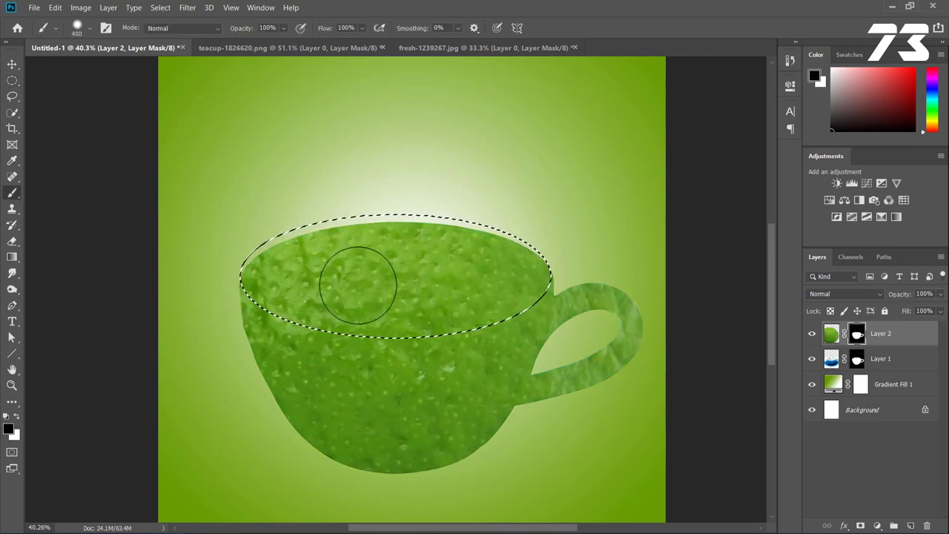
drag(271, 265, 170, 287)
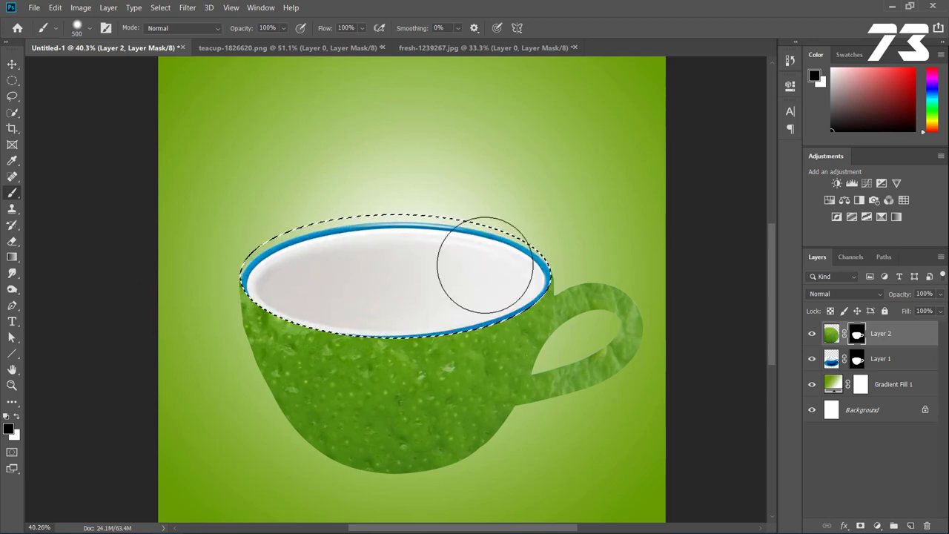
key(ctrl+d)
Step: Hide and reshow the white cup layer to compare the result
click(11, 64)
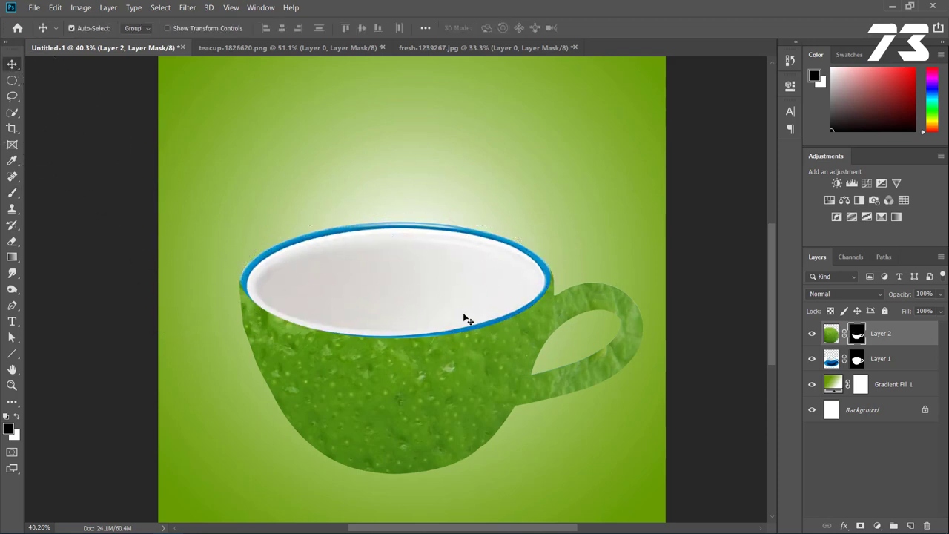
scroll(464, 317, down, 1)
click(813, 359)
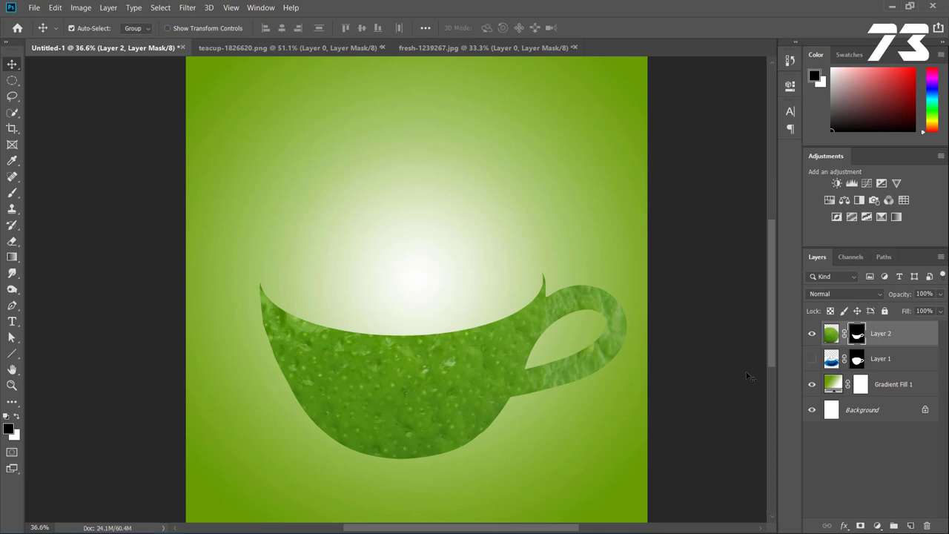
click(813, 359)
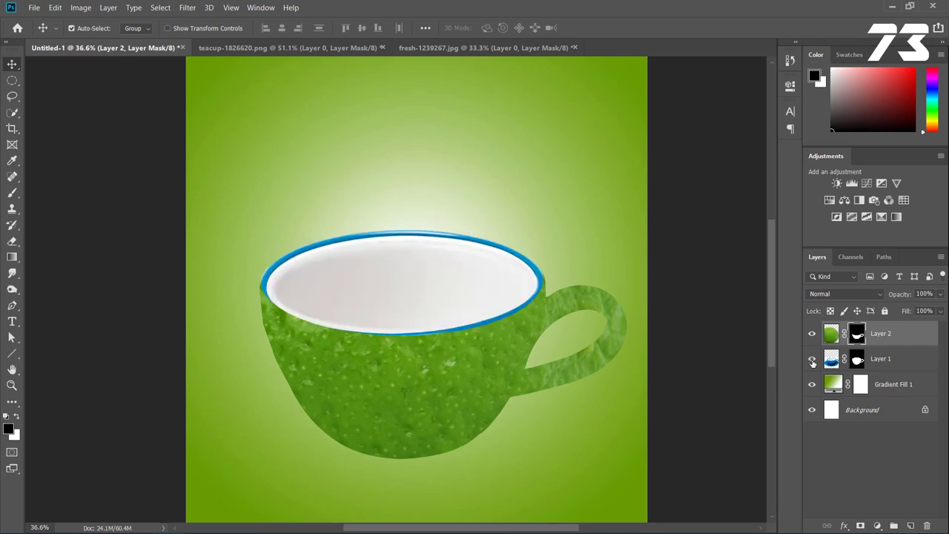
Step: Quick-select the half lime in the lime photo, trimming the selection along its rind
click(431, 49)
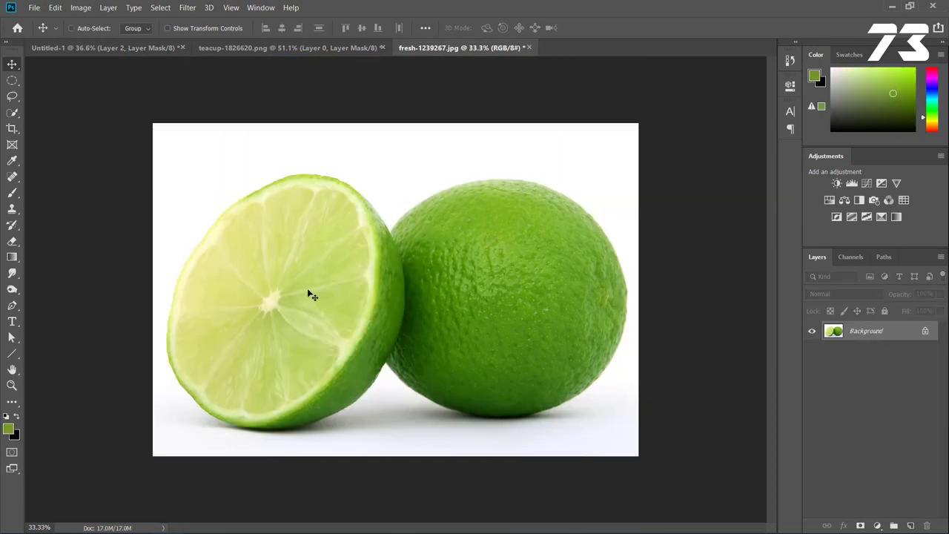
click(12, 112)
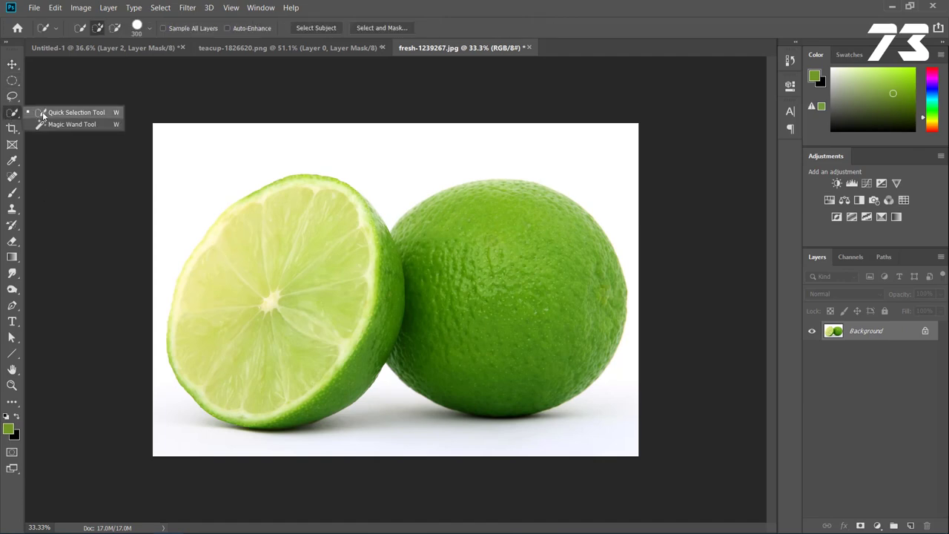
click(67, 112)
mouse_move(189, 163)
mouse_down()
mouse_move(403, 133)
mouse_move(492, 361)
mouse_move(350, 449)
mouse_move(282, 450)
mouse_move(310, 445)
mouse_move(351, 414)
mouse_move(394, 197)
mouse_up()
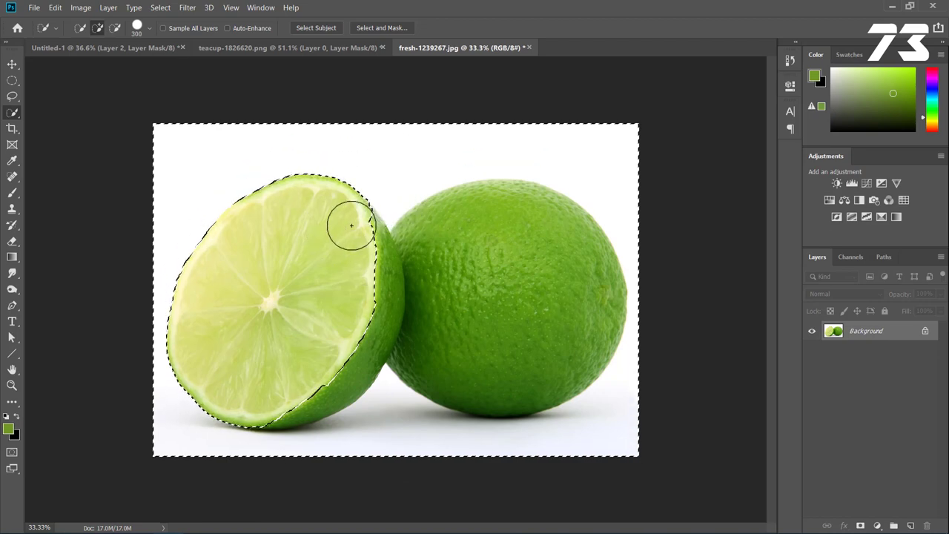
key(alt)
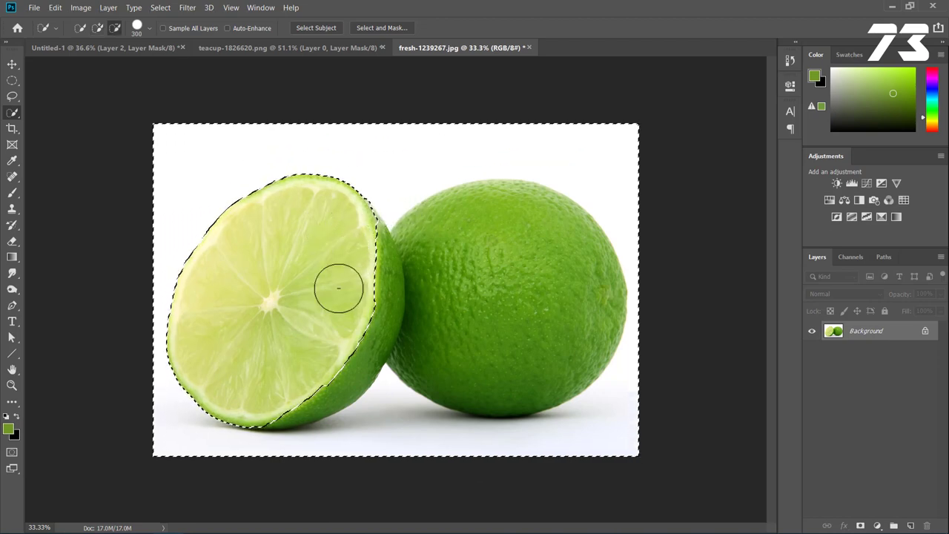
mouse_move(350, 239)
mouse_down()
mouse_move(296, 382)
mouse_move(344, 311)
mouse_up()
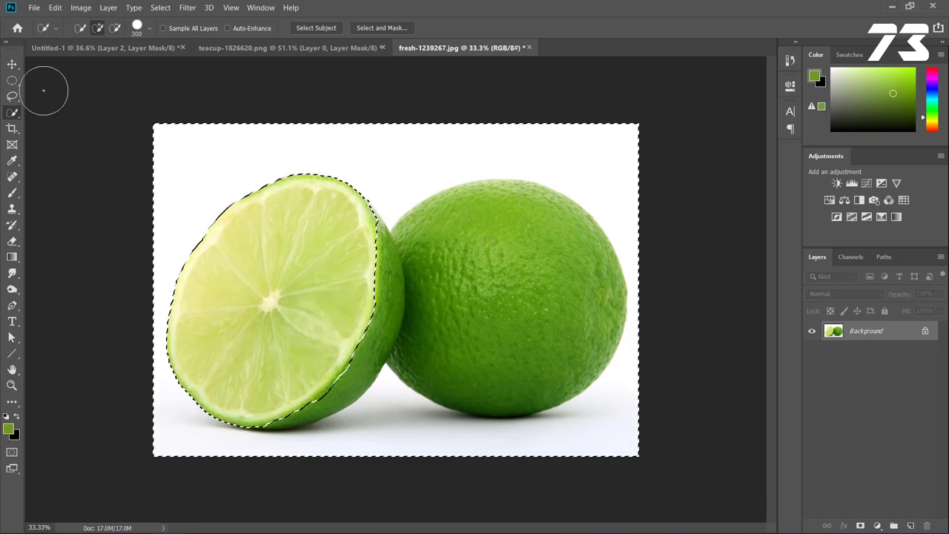
Step: Add an inverted layer mask from the selection and restore the right rind edge with white
click(12, 64)
alt+click(860, 525)
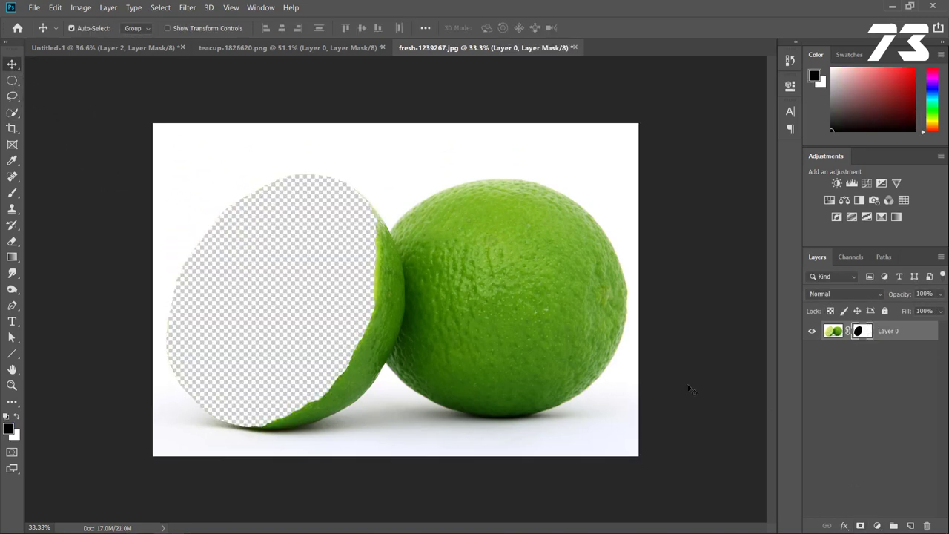
key(ctrl+i)
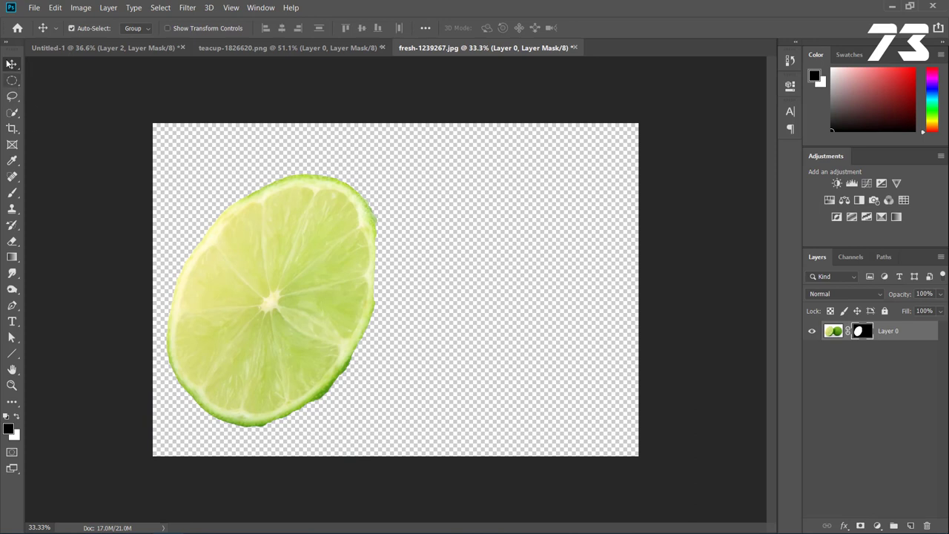
key(b)
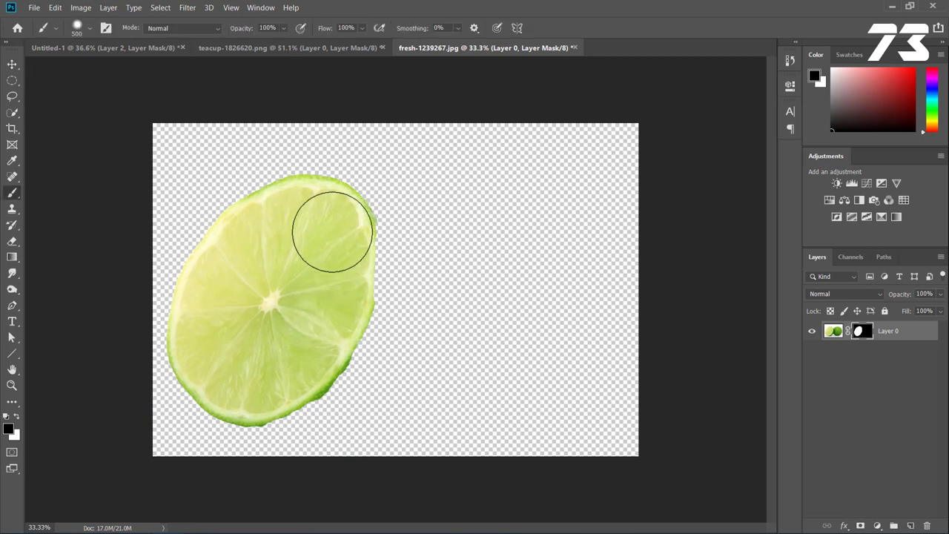
click(333, 234)
key(ctrl+z)
key(x)
mouse_move(333, 237)
mouse_down()
mouse_move(333, 298)
mouse_move(282, 364)
mouse_move(265, 378)
mouse_move(243, 374)
mouse_up()
Step: Apply the lime layer's mask to make the cut-out permanent
click(12, 64)
right_click(860, 331)
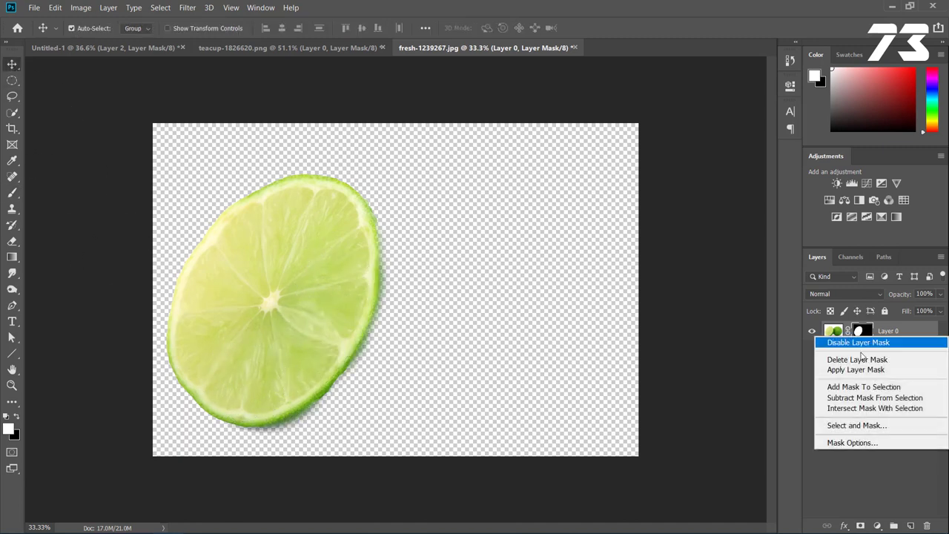
click(853, 370)
Step: Bring the lime slice into the poster, rotating it about 49° and roughly sizing it
mouse_move(290, 261)
mouse_down()
mouse_move(164, 49)
mouse_move(410, 280)
mouse_up()
key(ctrl+t)
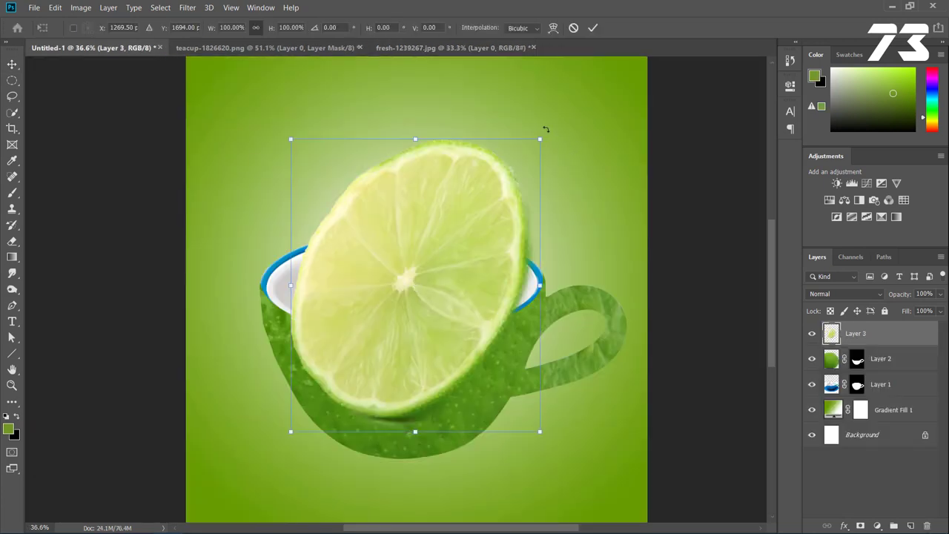
drag(546, 129, 488, 439)
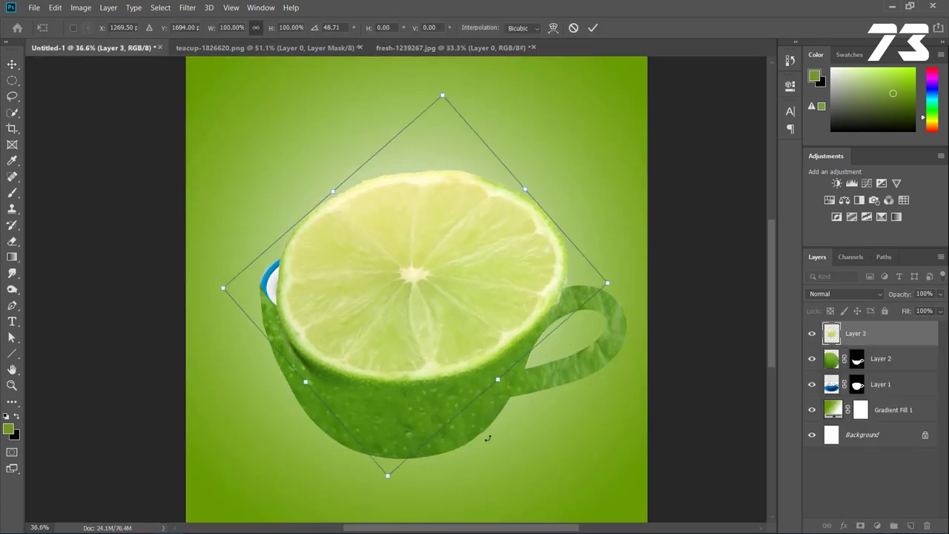
mouse_move(386, 476)
mouse_down()
mouse_move(391, 353)
mouse_move(382, 365)
mouse_up()
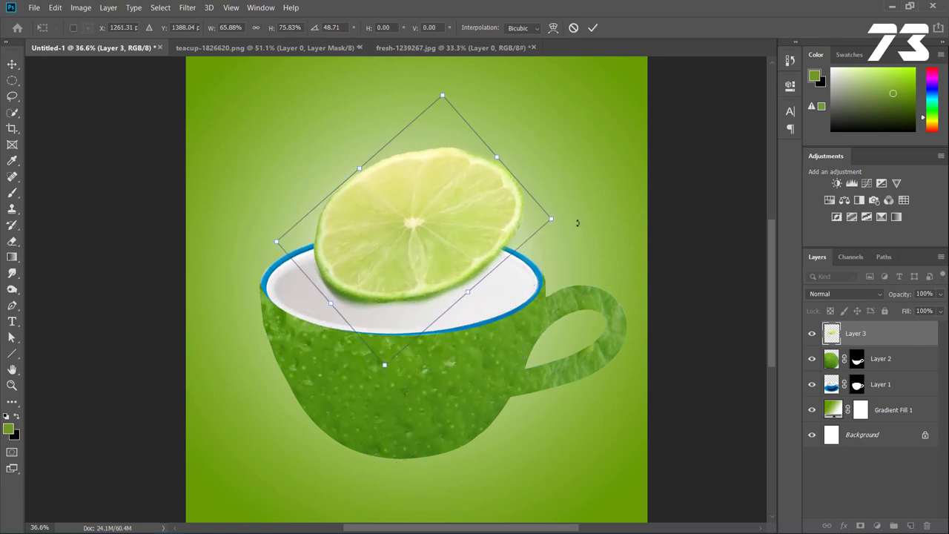
drag(577, 218, 602, 282)
drag(412, 247, 395, 326)
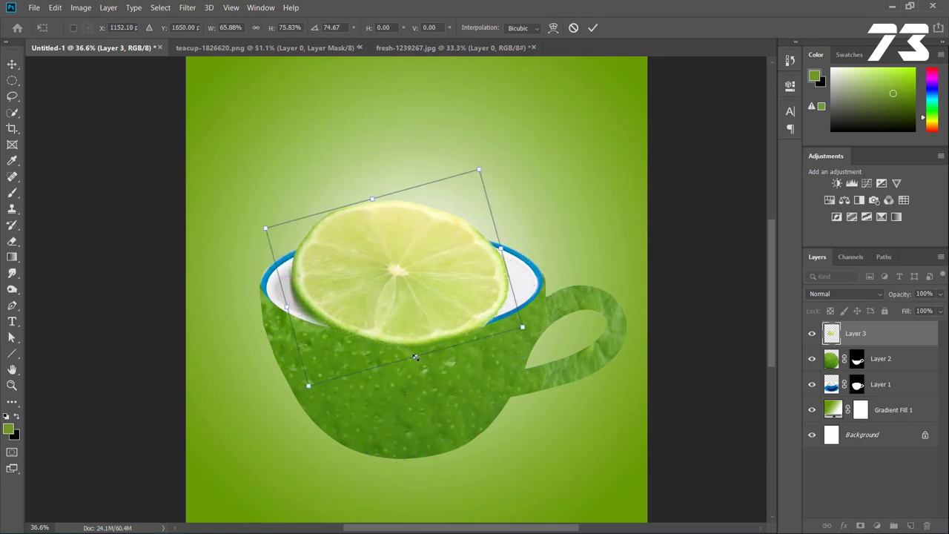
Step: Fit the slice into the cup's opening, commit, and move Layer 3 below Layer 2
drag(416, 357, 428, 318)
mouse_move(415, 267)
mouse_down()
mouse_move(419, 286)
mouse_move(428, 277)
mouse_up()
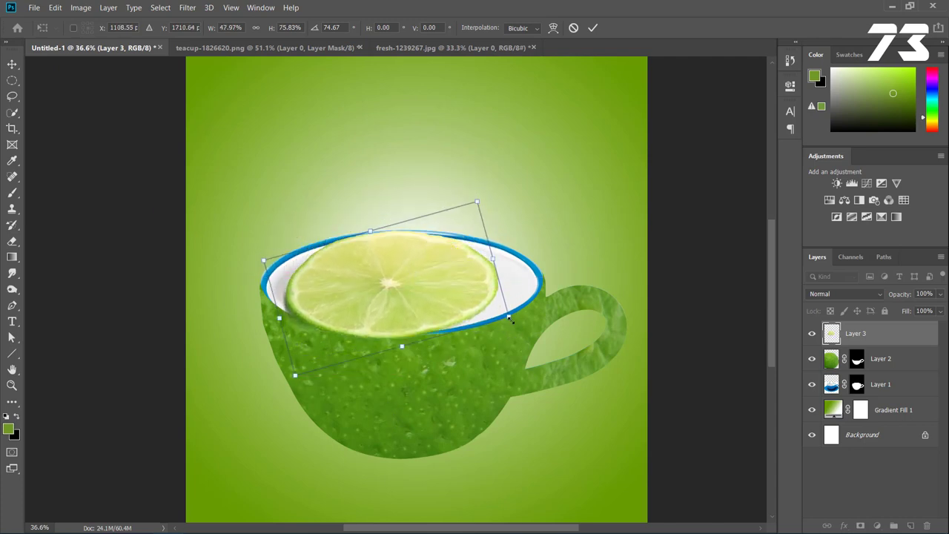
drag(509, 319, 556, 328)
drag(436, 322, 401, 309)
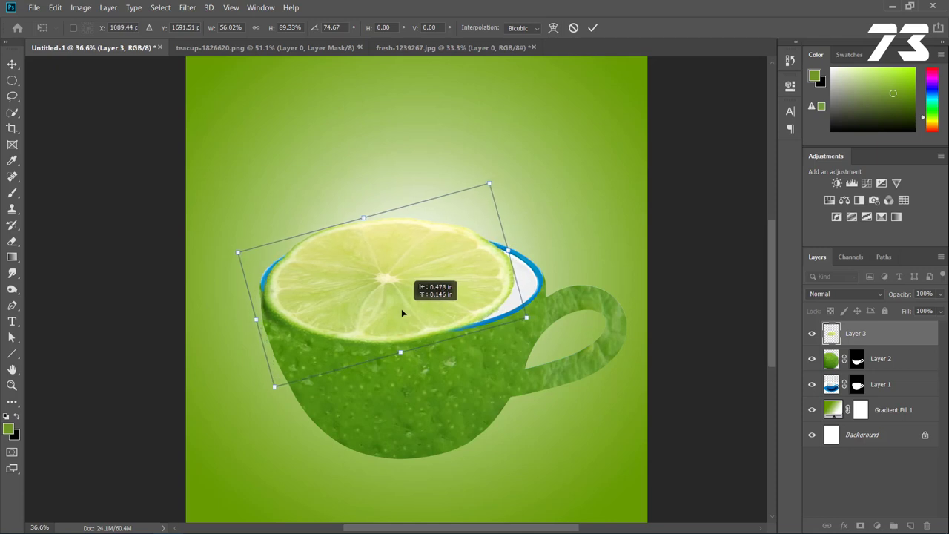
key(Return)
mouse_move(856, 333)
mouse_down()
mouse_move(861, 401)
mouse_move(874, 349)
mouse_up()
key(ctrl+t)
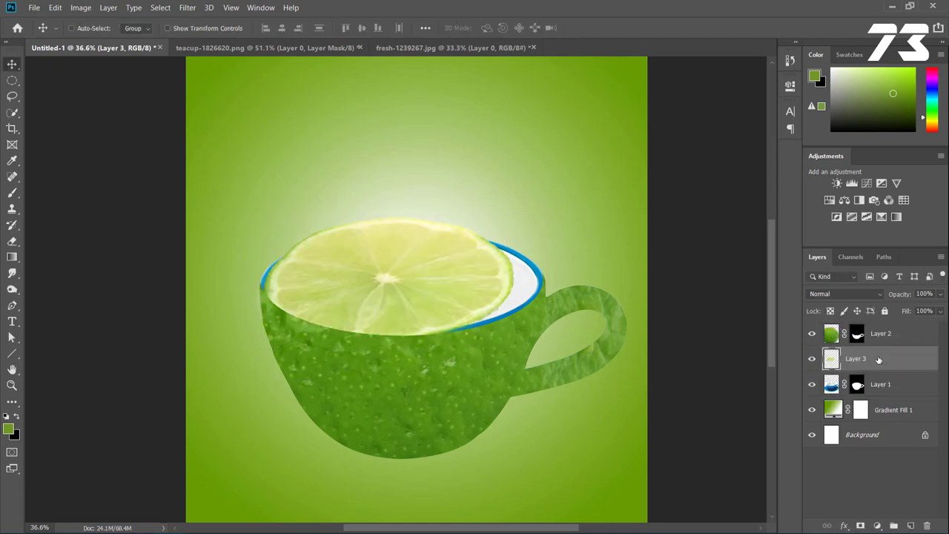
Step: Enlarge the lime slice to about 113%, flatten it to the rim, at 79% opacity
drag(455, 302, 450, 297)
mouse_move(507, 345)
mouse_down()
mouse_move(551, 341)
mouse_move(543, 354)
mouse_up()
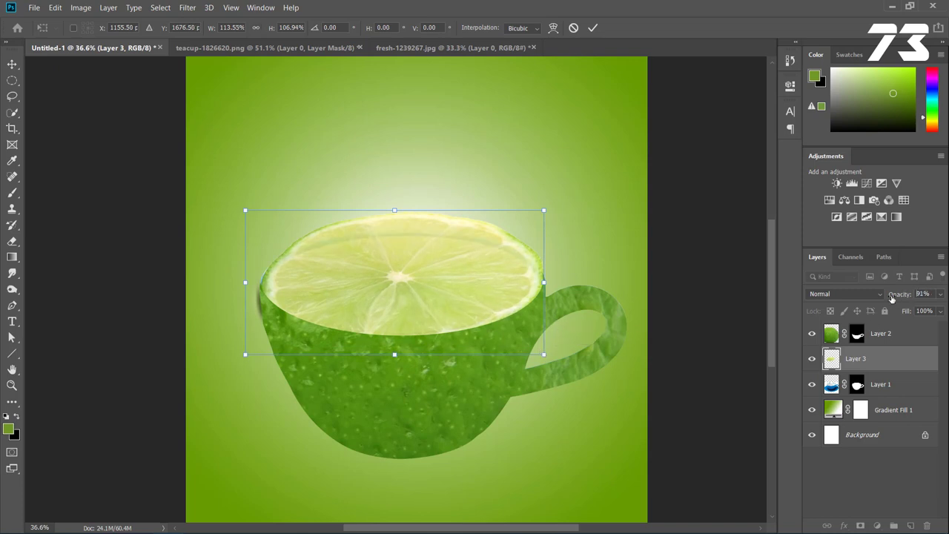
drag(892, 298, 884, 297)
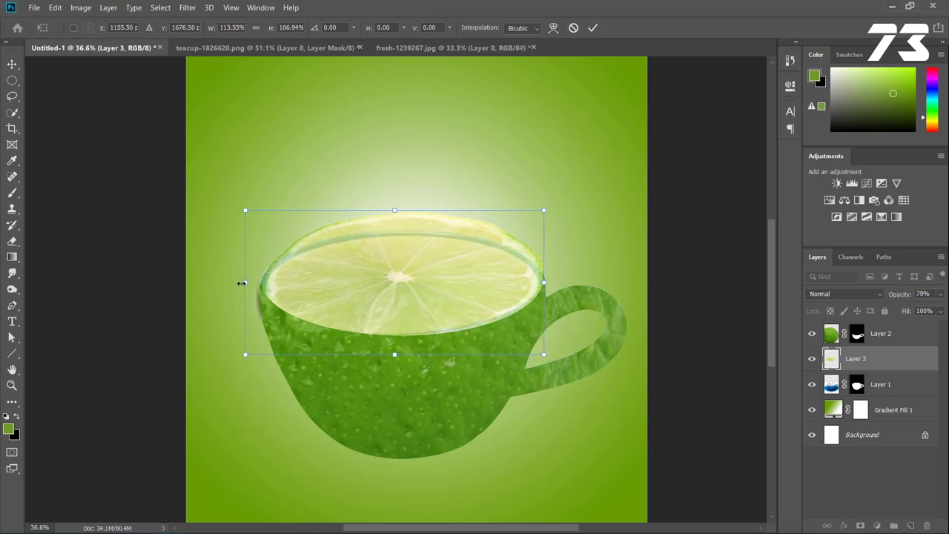
drag(241, 283, 241, 283)
drag(392, 209, 393, 226)
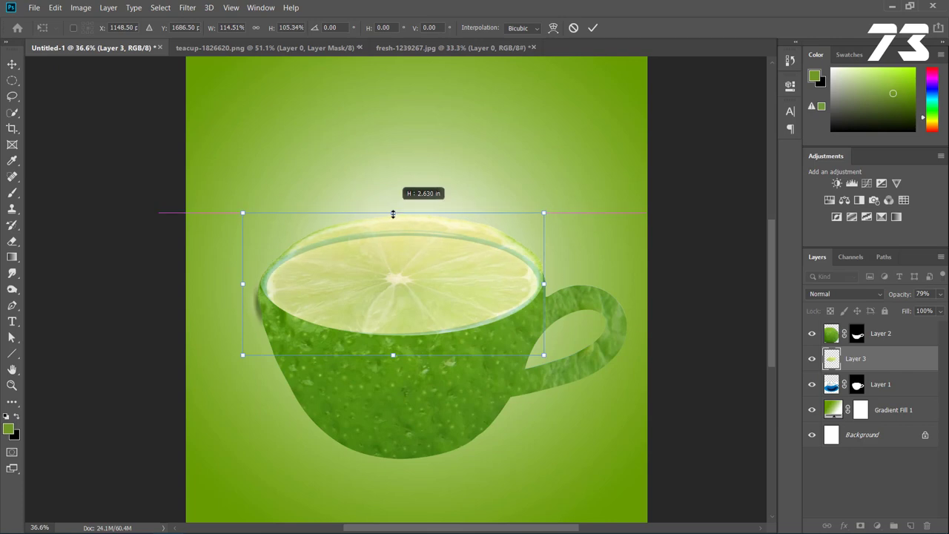
scroll(325, 276, up, 2)
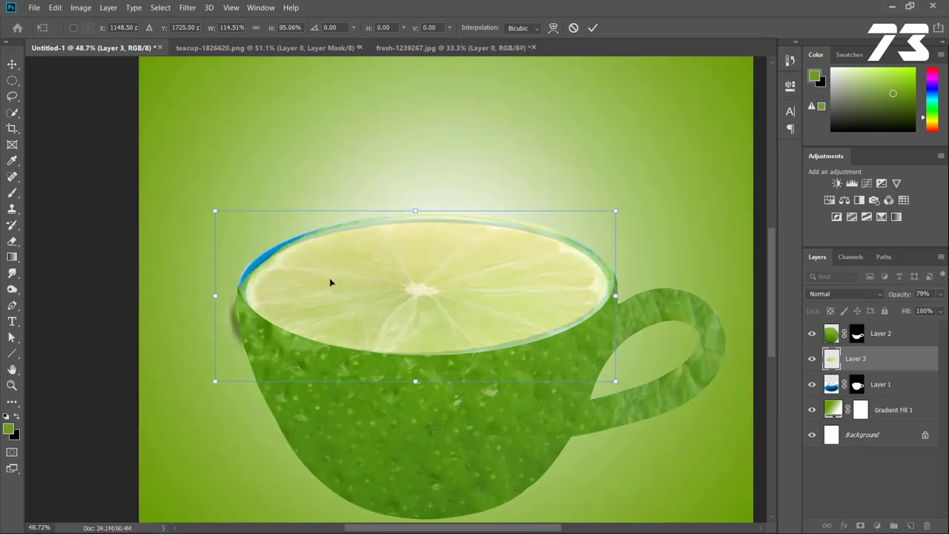
Step: Warp the lime slice, pulling its top corners outward to match the rim, and commit
right_click(328, 278)
click(348, 352)
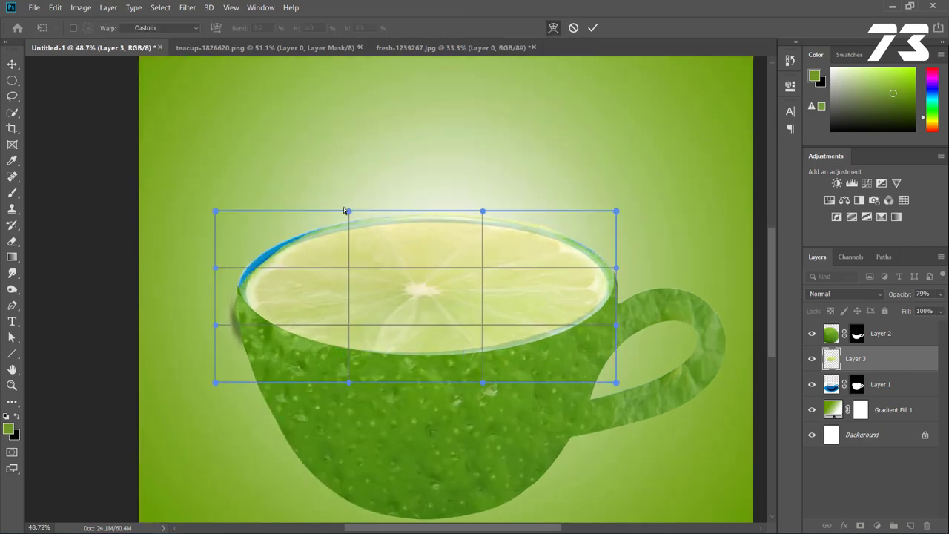
mouse_move(344, 210)
mouse_down()
mouse_move(327, 205)
mouse_move(333, 212)
mouse_up()
mouse_move(215, 211)
mouse_down()
mouse_move(189, 214)
mouse_move(186, 199)
mouse_up()
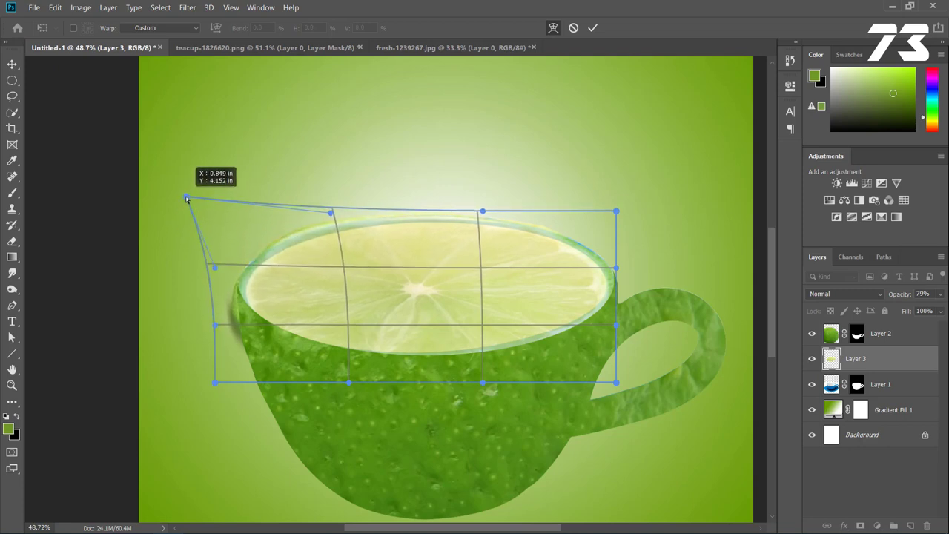
drag(616, 212, 624, 210)
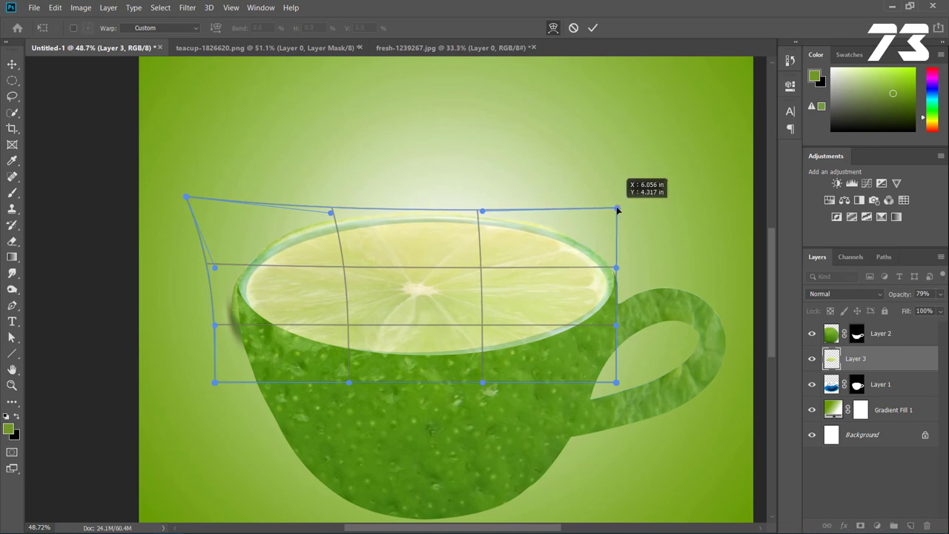
key(Return)
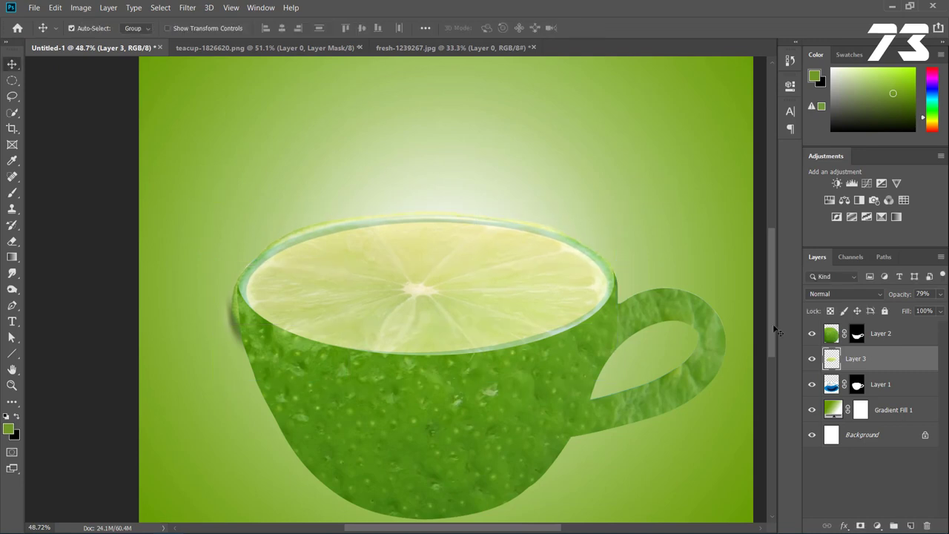
Step: Mask Layer 3 to the teacup outline and set its opacity to 100%
ctrl+click(858, 384)
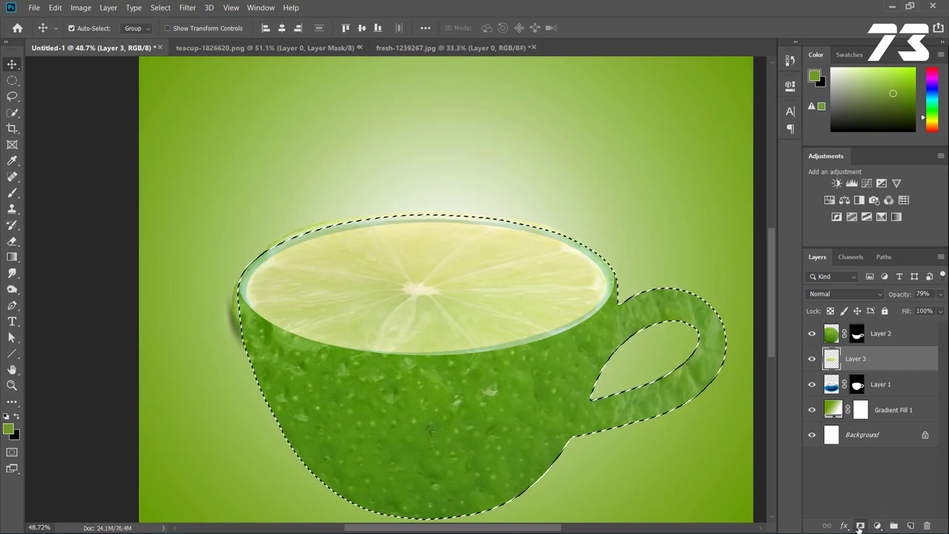
click(860, 526)
click(924, 294)
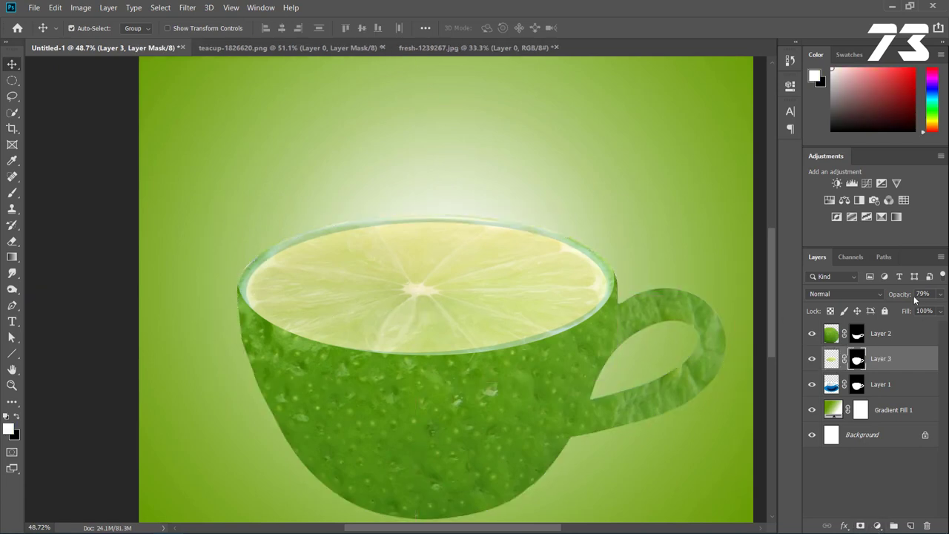
text(100)
key(Return)
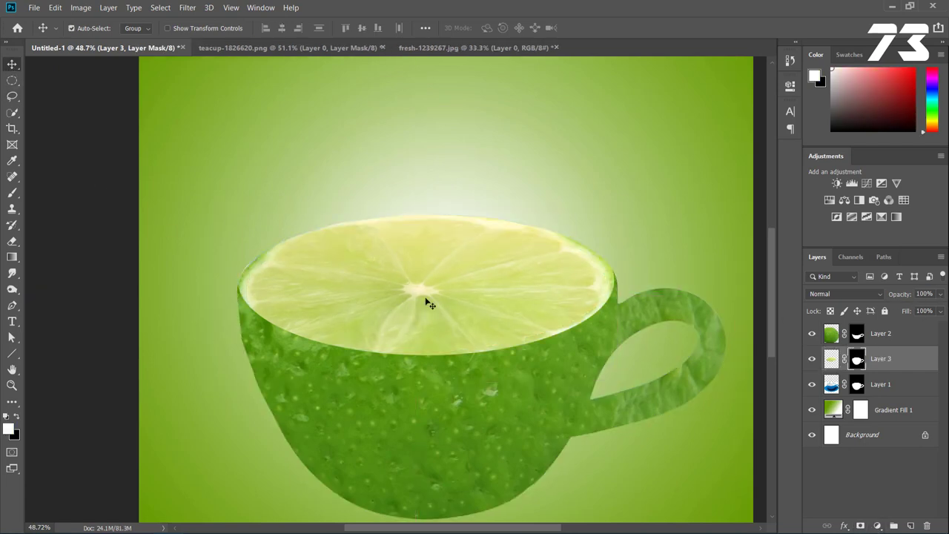
click(839, 363)
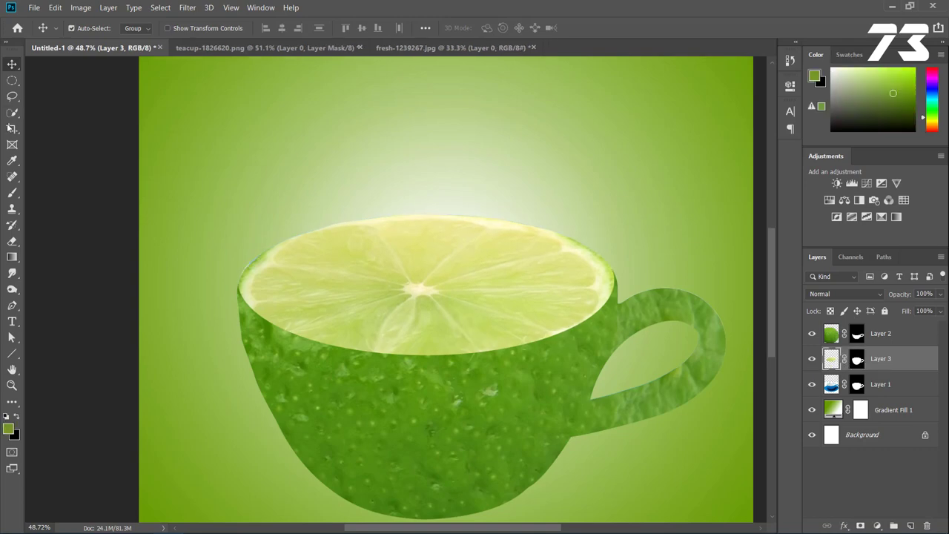
scroll(500, 361, up, 3)
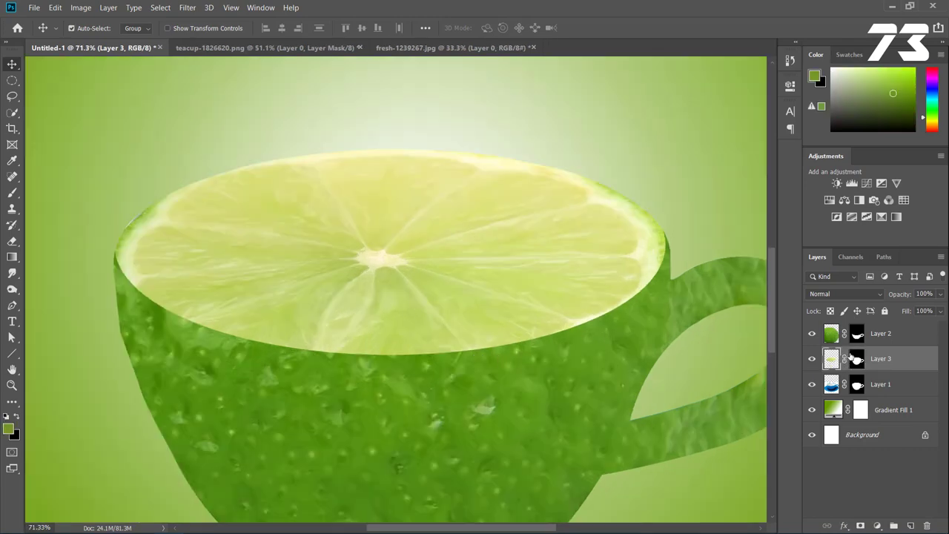
Step: Add a new Layer 4 above the lime slice and sample the rind's green
click(855, 358)
click(910, 525)
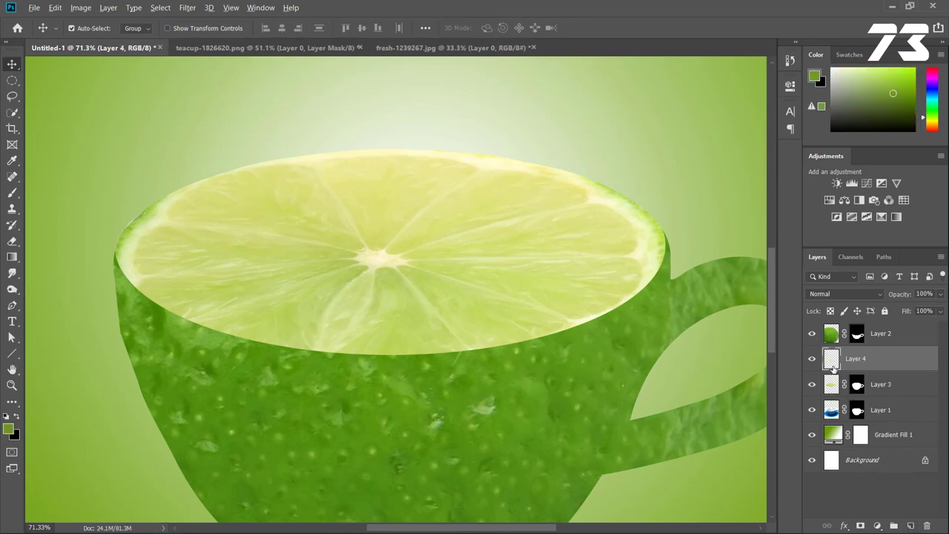
scroll(157, 274, up, 2)
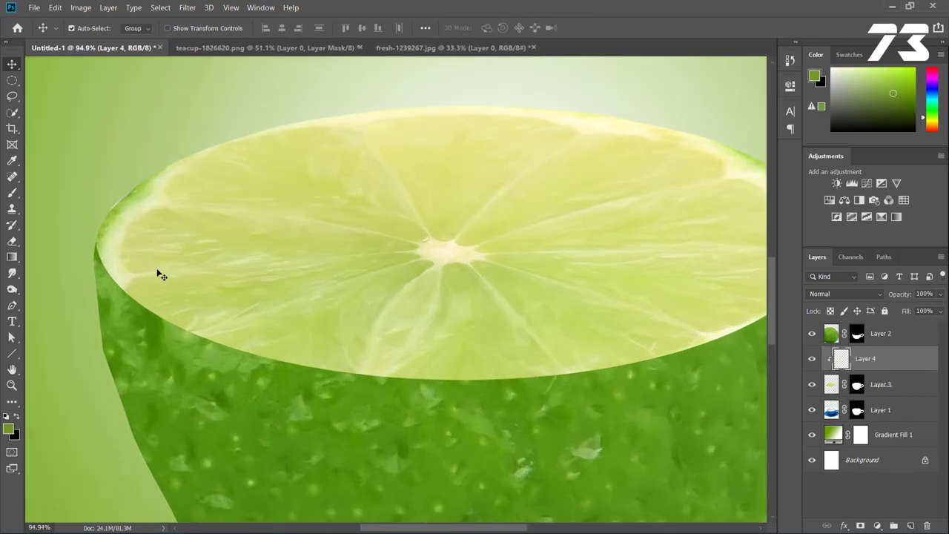
scroll(163, 286, up, 2)
scroll(194, 302, up, 2)
key(i)
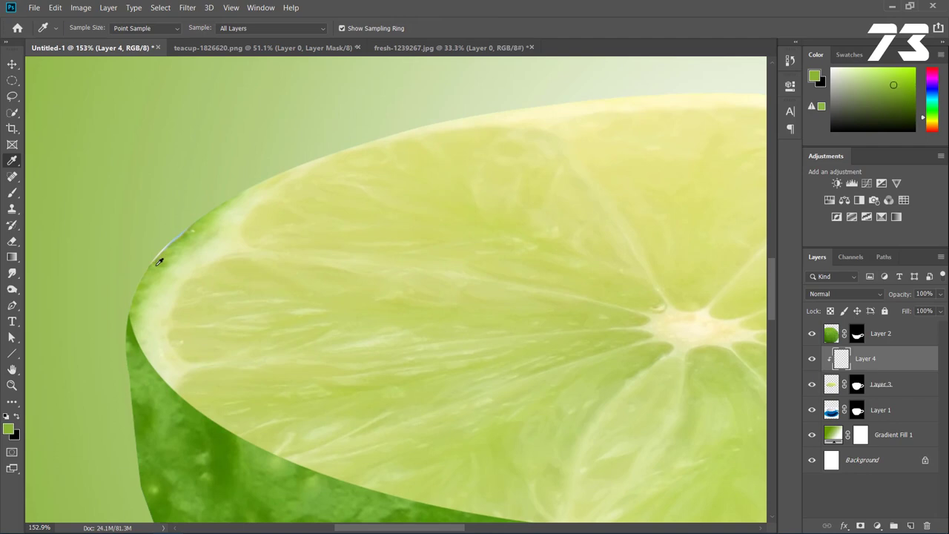
drag(183, 239, 167, 310)
Step: Paint darker green along the lime slice's top edge with a 114 px brush
key(b)
scroll(211, 370, down, 3)
mouse_move(240, 292)
mouse_down()
mouse_move(227, 222)
mouse_move(235, 272)
mouse_up()
drag(215, 205, 229, 256)
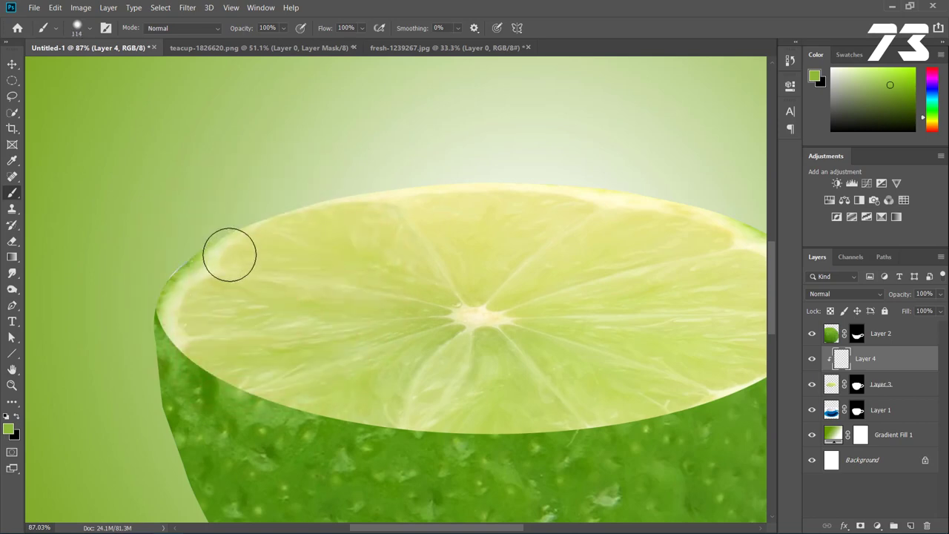
scroll(229, 256, up, 3)
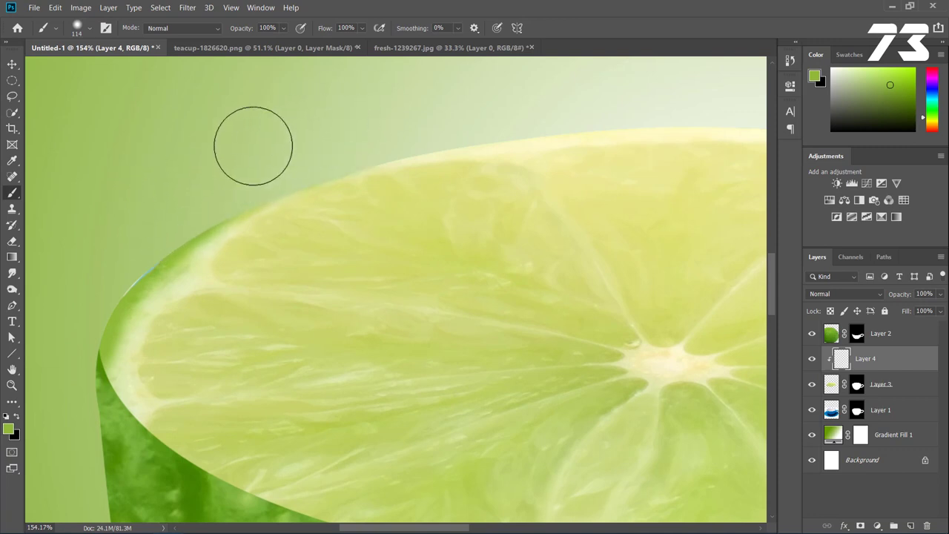
drag(445, 102, 586, 89)
drag(536, 112, 184, 188)
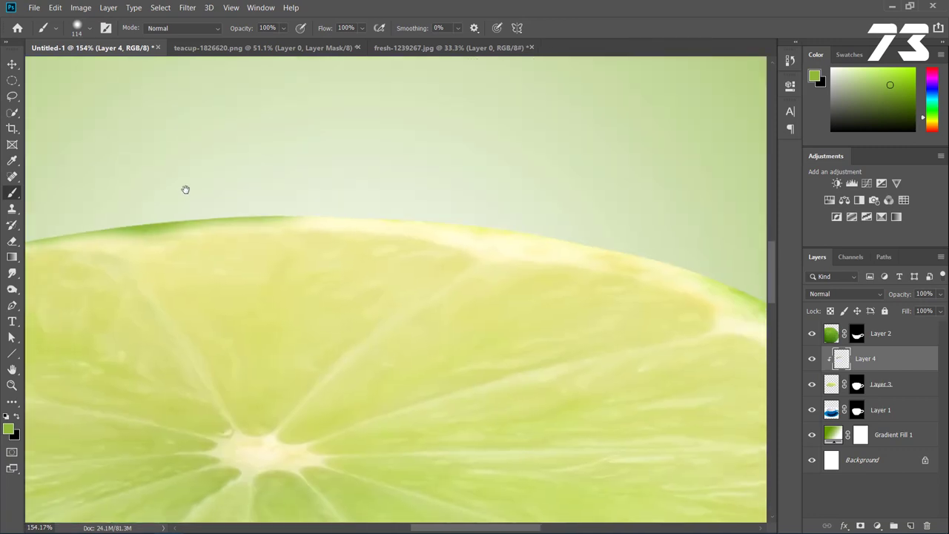
drag(339, 161, 734, 237)
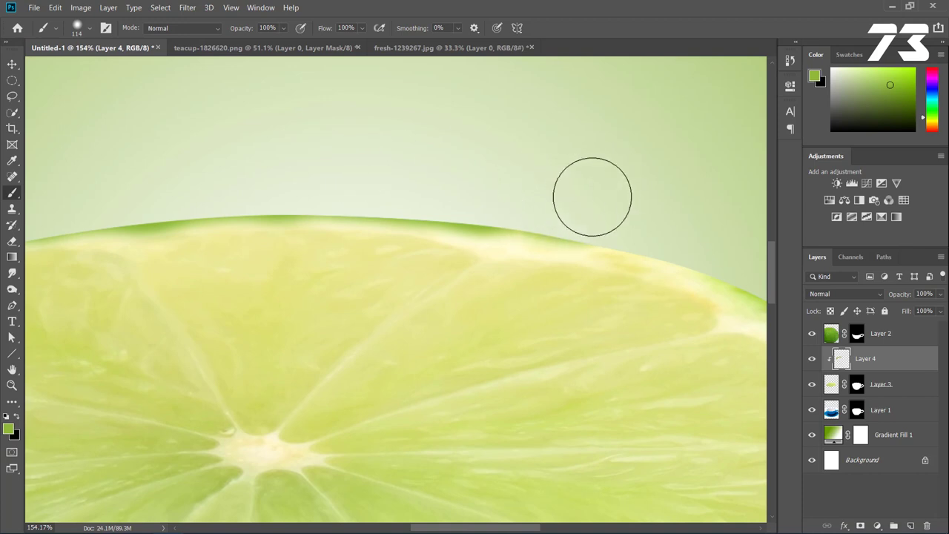
drag(440, 137, 247, 48)
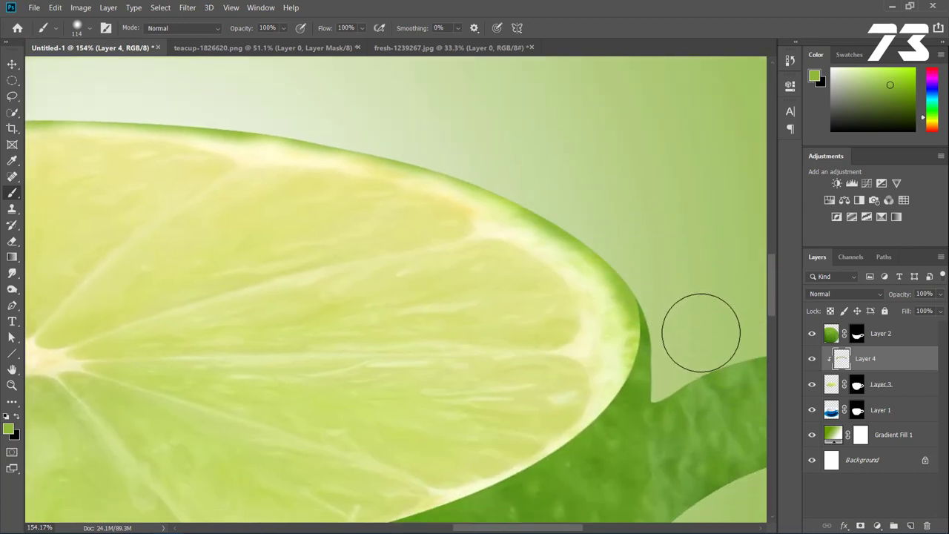
Step: Shade the rind beside the handle with a 28 px, lower-opacity brush
key(i)
key(b)
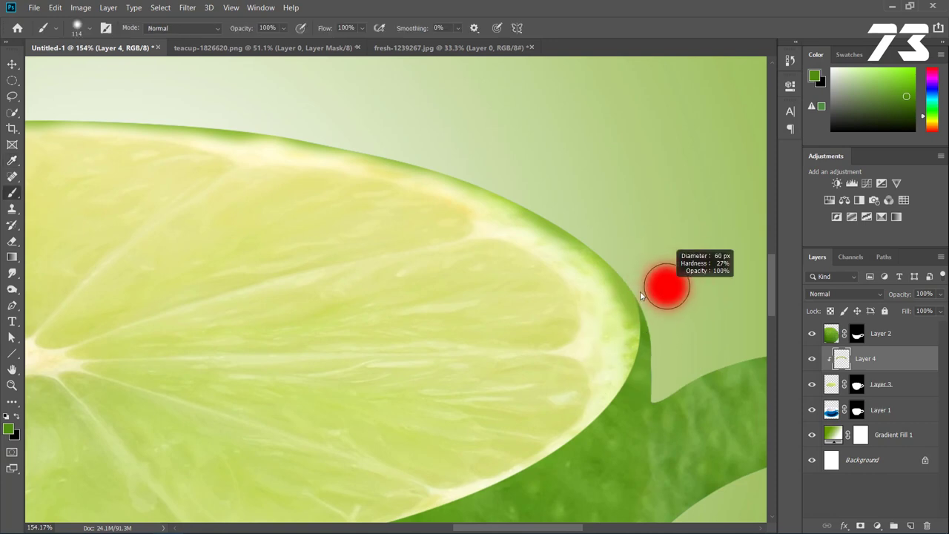
drag(651, 313, 647, 308)
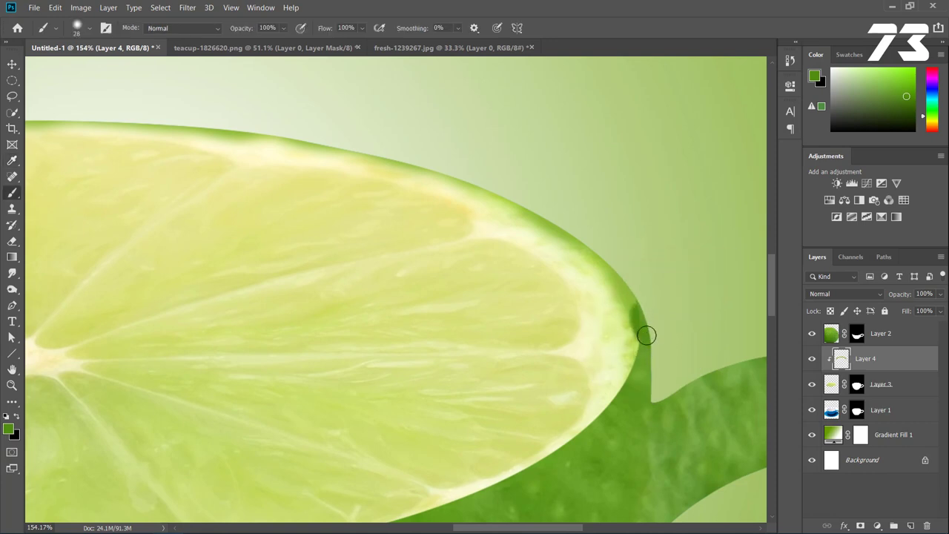
drag(251, 30, 237, 34)
drag(586, 324, 683, 307)
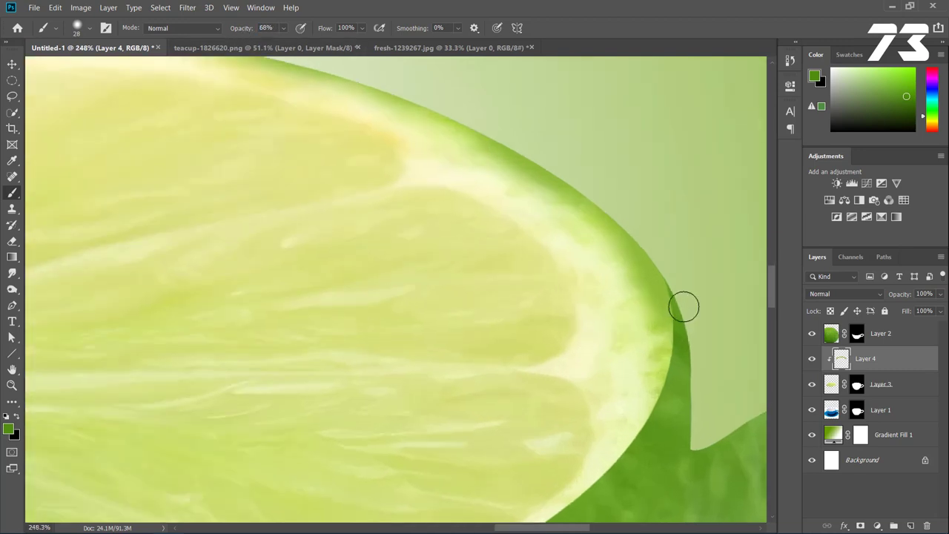
key(ctrl+z)
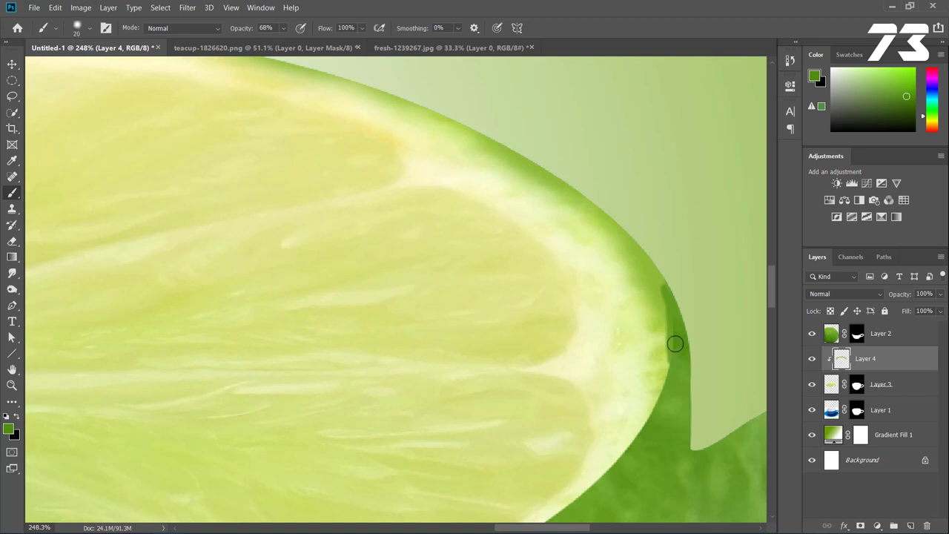
drag(688, 317, 686, 312)
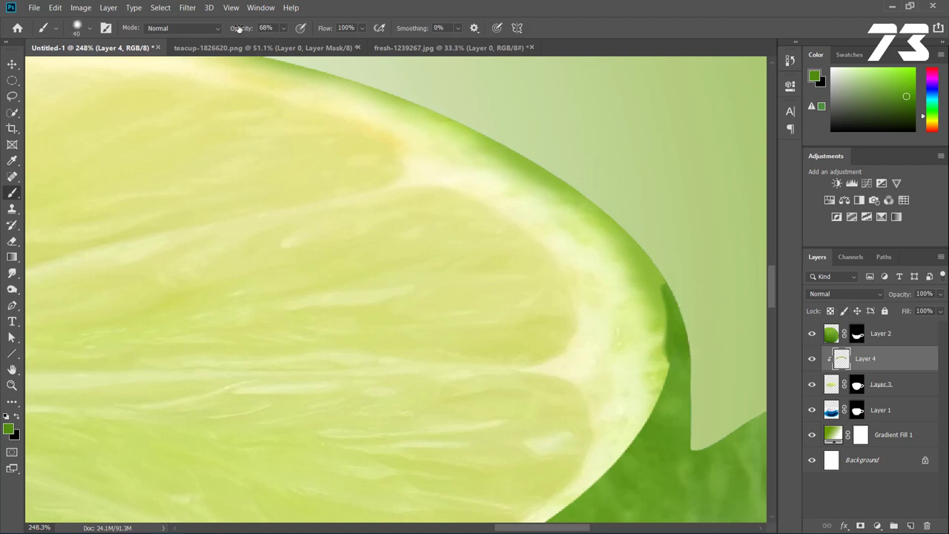
drag(689, 336, 684, 323)
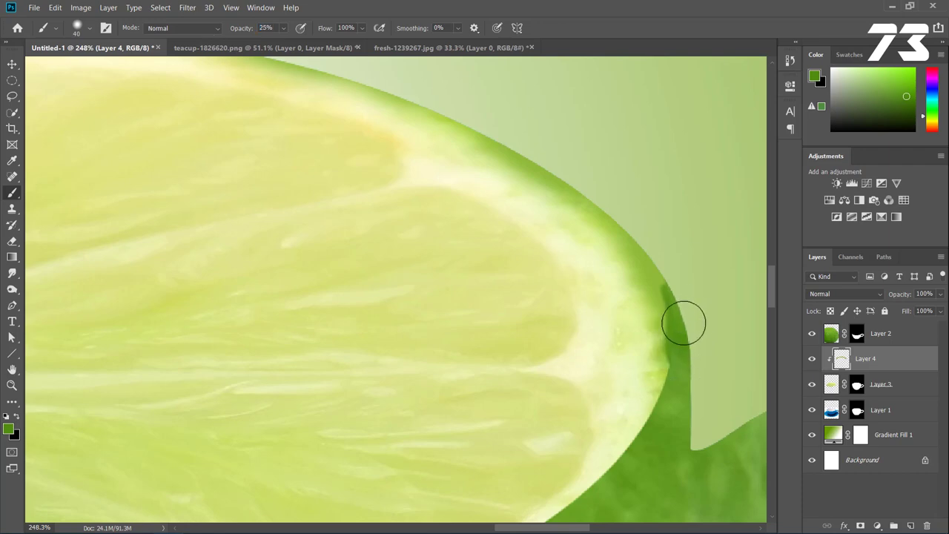
drag(643, 453, 667, 259)
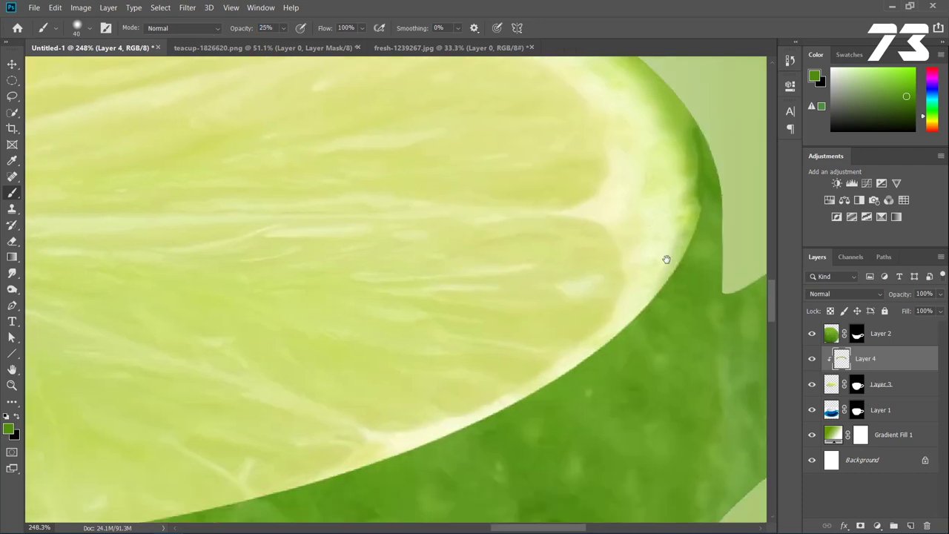
scroll(566, 361, down, 6)
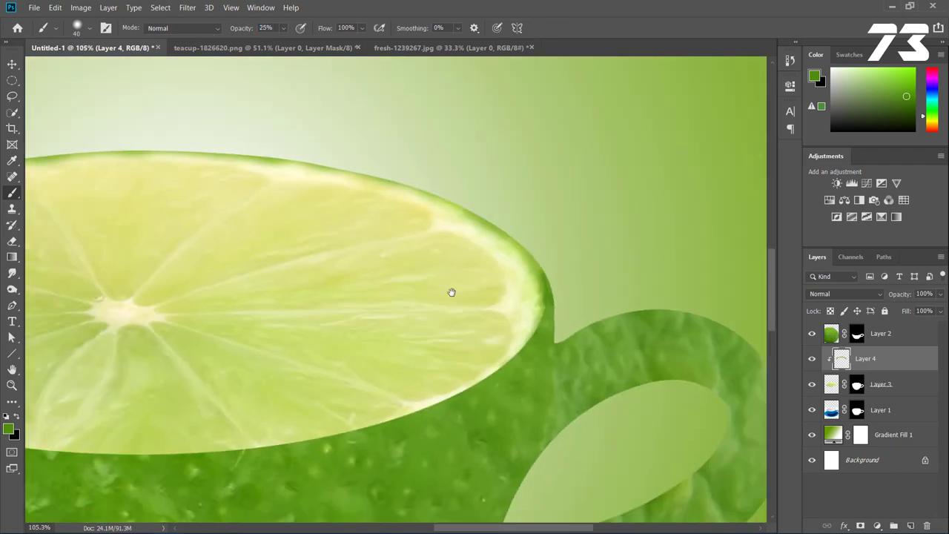
scroll(560, 246, down, 5)
scroll(239, 281, up, 5)
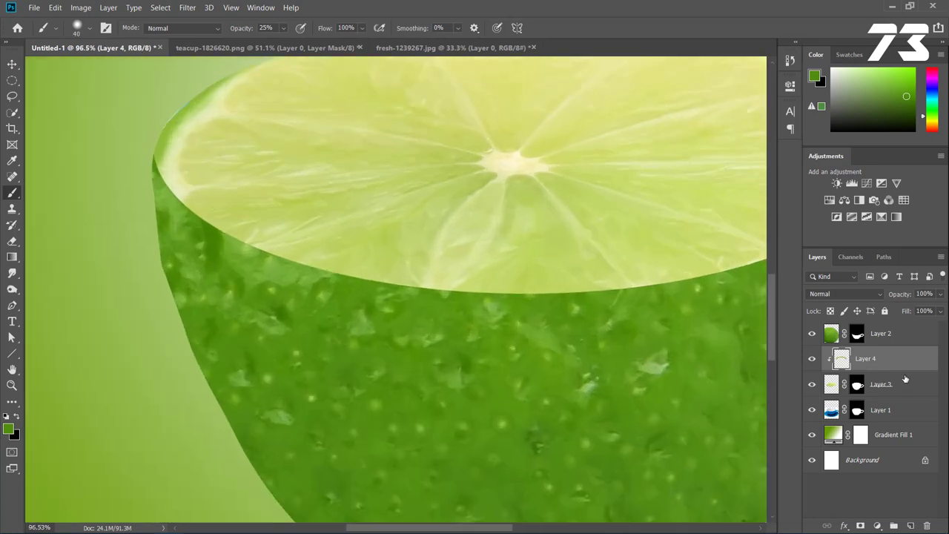
Step: Paint black on Layer 2's mask to soften it along the lime rim
click(857, 336)
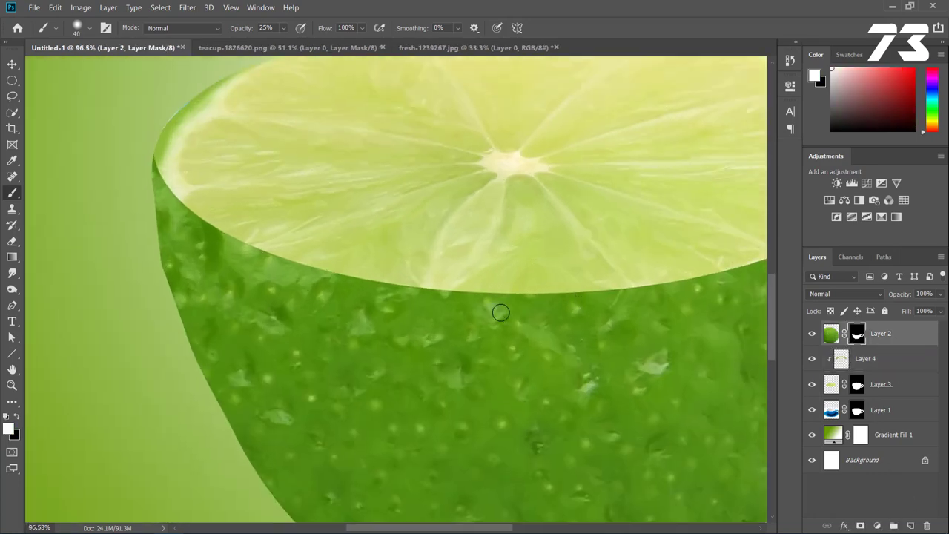
key(x)
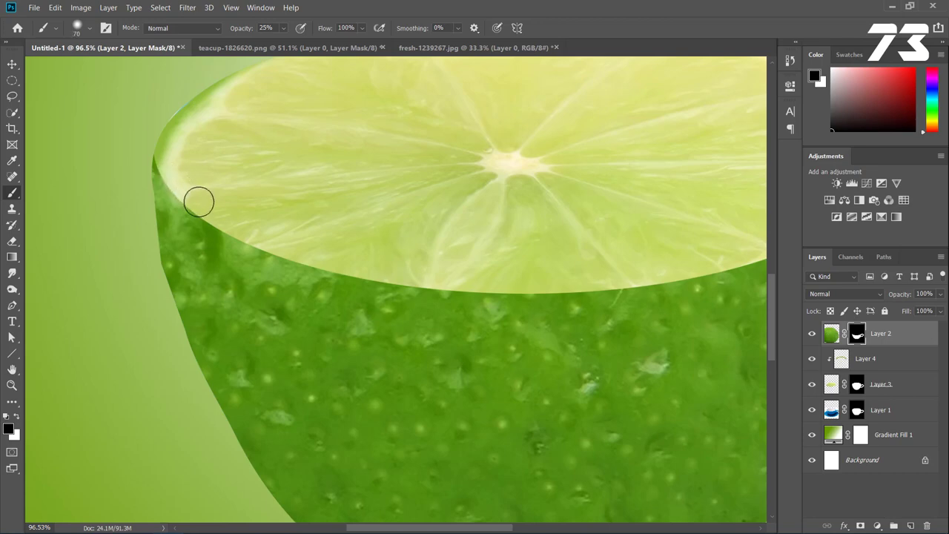
drag(253, 235, 304, 253)
drag(283, 29, 287, 40)
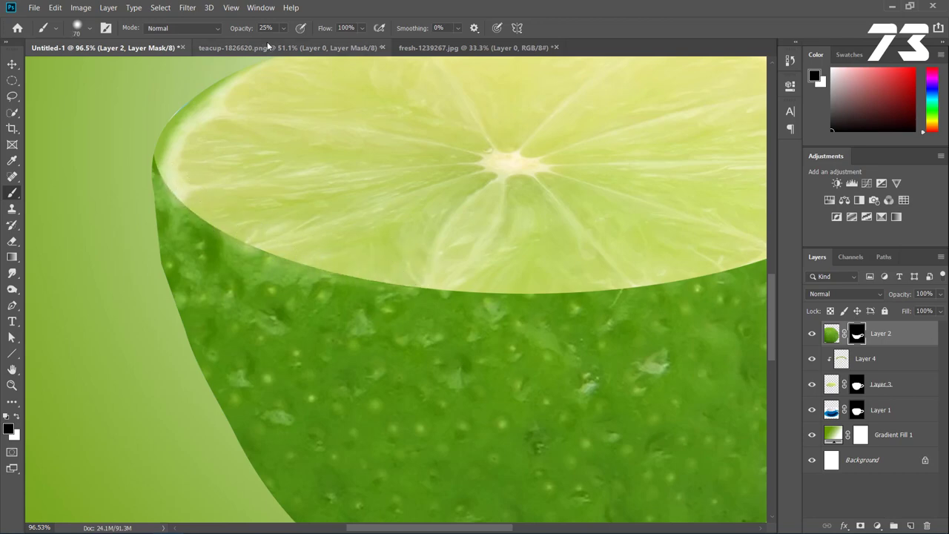
mouse_move(180, 171)
mouse_down()
mouse_move(204, 197)
mouse_move(298, 249)
mouse_up()
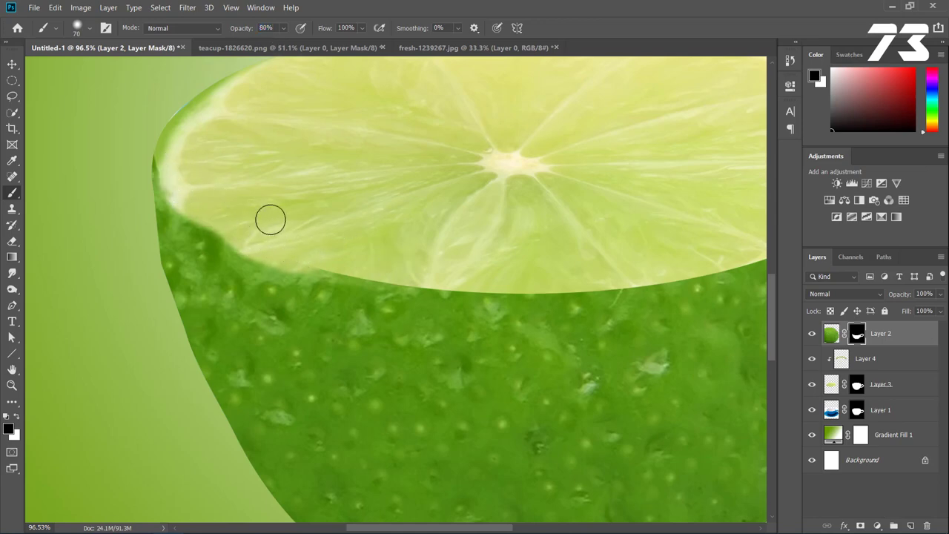
scroll(271, 219, right, 3)
drag(171, 225, 503, 305)
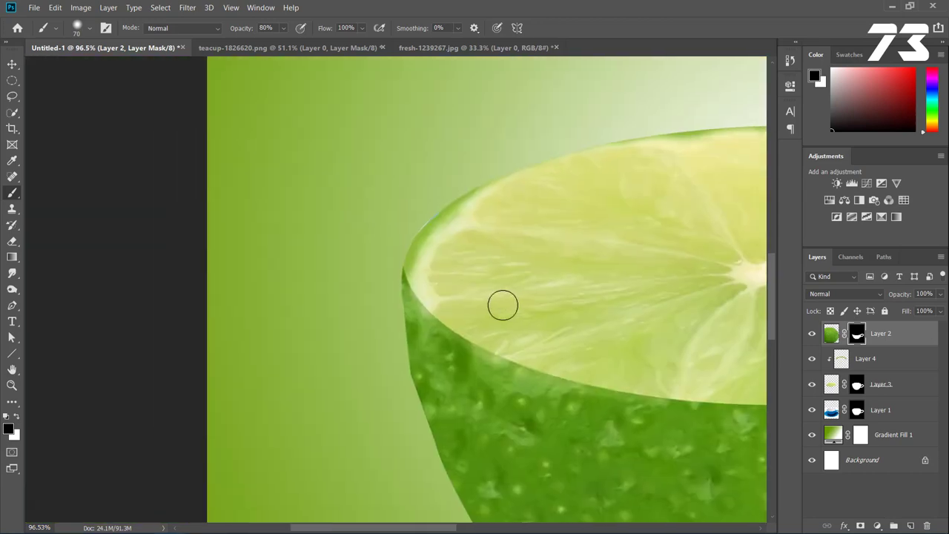
scroll(503, 305, up, 3)
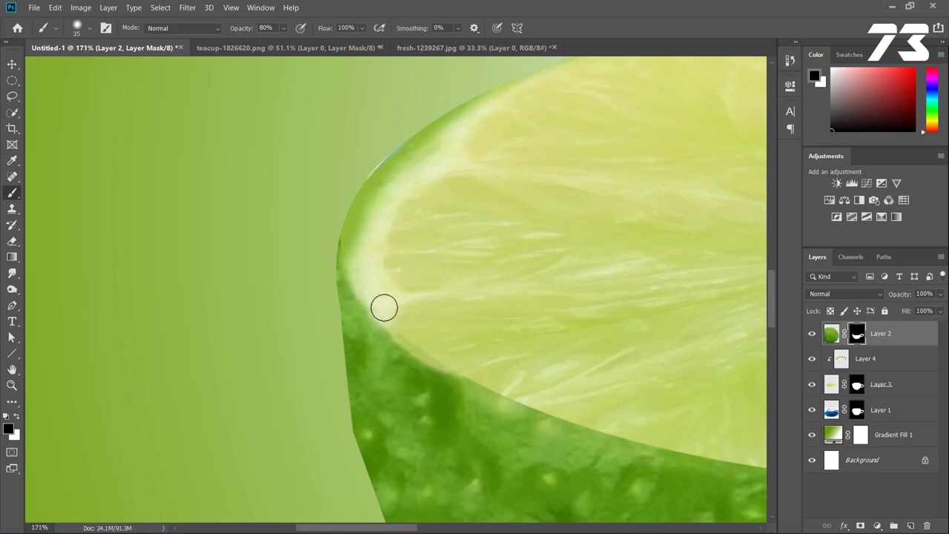
mouse_move(517, 388)
mouse_down()
mouse_move(208, 198)
mouse_move(252, 238)
mouse_move(414, 274)
mouse_move(329, 254)
mouse_up()
Step: Smooth the flesh/rind border on the mask, swapping black and white as needed
mouse_move(393, 276)
mouse_down()
mouse_move(527, 293)
mouse_move(412, 281)
mouse_up()
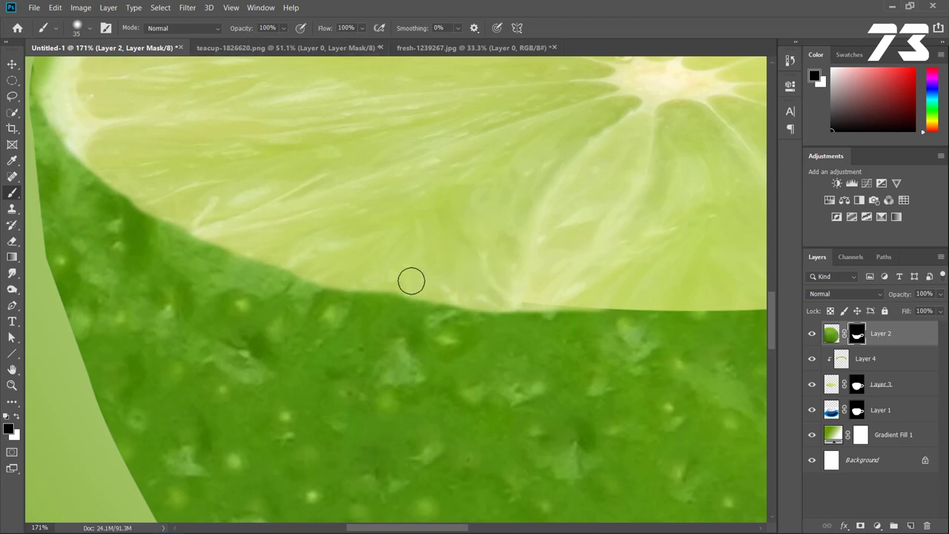
mouse_move(540, 296)
mouse_down()
mouse_move(661, 297)
mouse_move(200, 243)
mouse_up()
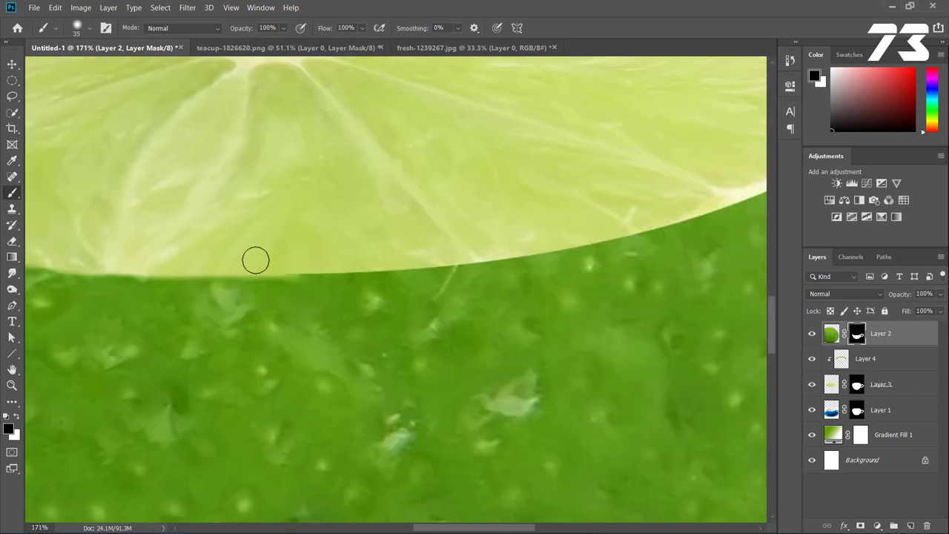
mouse_move(255, 260)
mouse_down()
mouse_move(419, 257)
mouse_move(621, 208)
mouse_move(394, 248)
mouse_up()
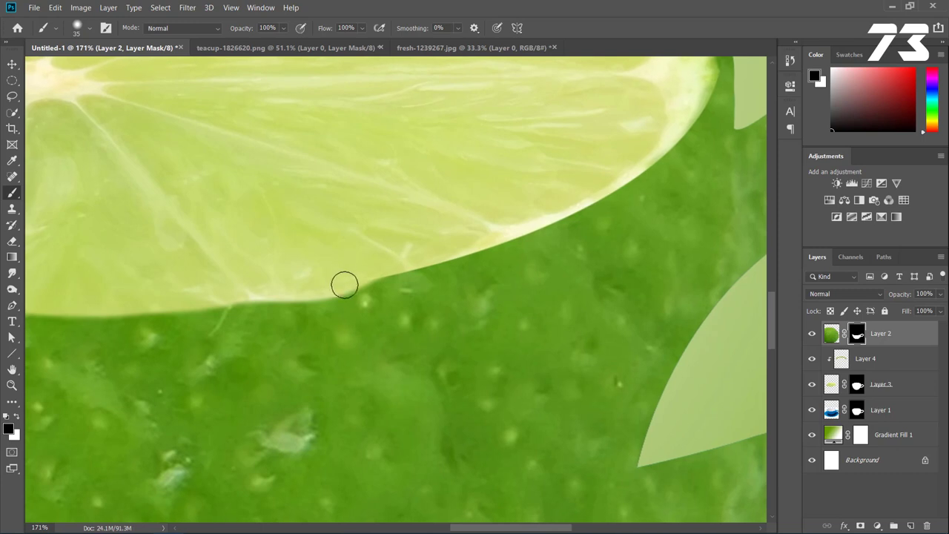
drag(322, 318, 368, 299)
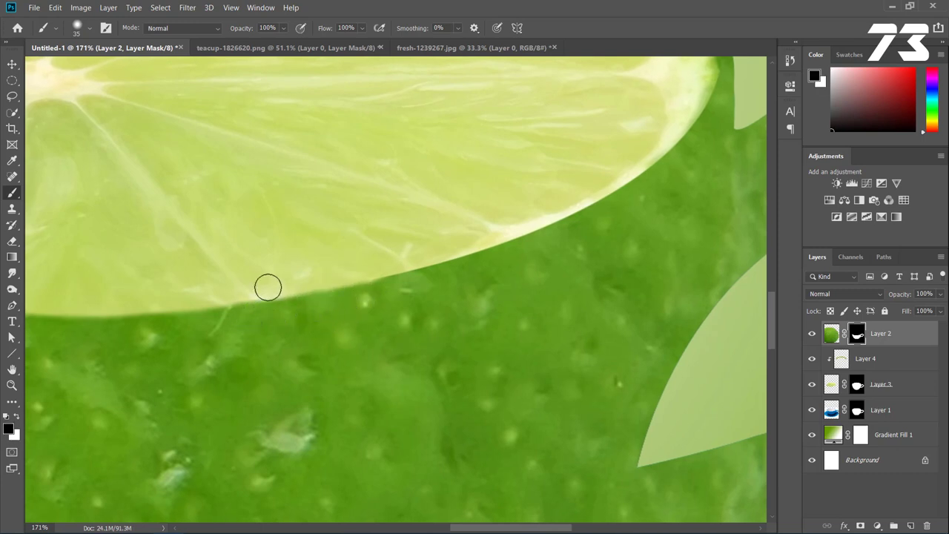
key(x)
mouse_move(346, 276)
mouse_down()
mouse_move(385, 265)
mouse_move(383, 285)
mouse_move(430, 269)
mouse_move(246, 305)
mouse_move(309, 301)
mouse_up()
key(x)
key(x)
key(ctrl+z)
key(x)
key(x)
key(x)
Step: Extend the pale flesh edge further along the rim and zoom out to review the cup
drag(385, 272, 432, 245)
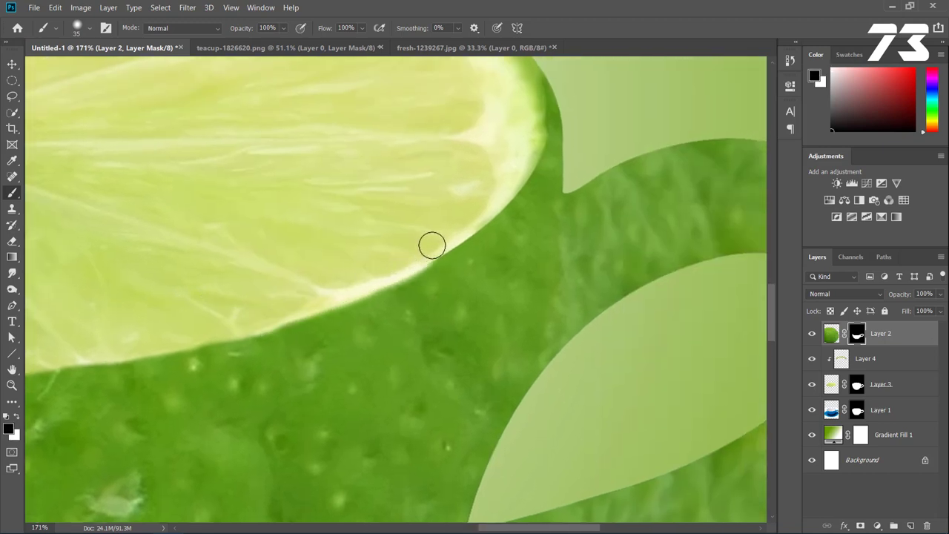
scroll(445, 259, up, 2)
scroll(432, 297, up, 1)
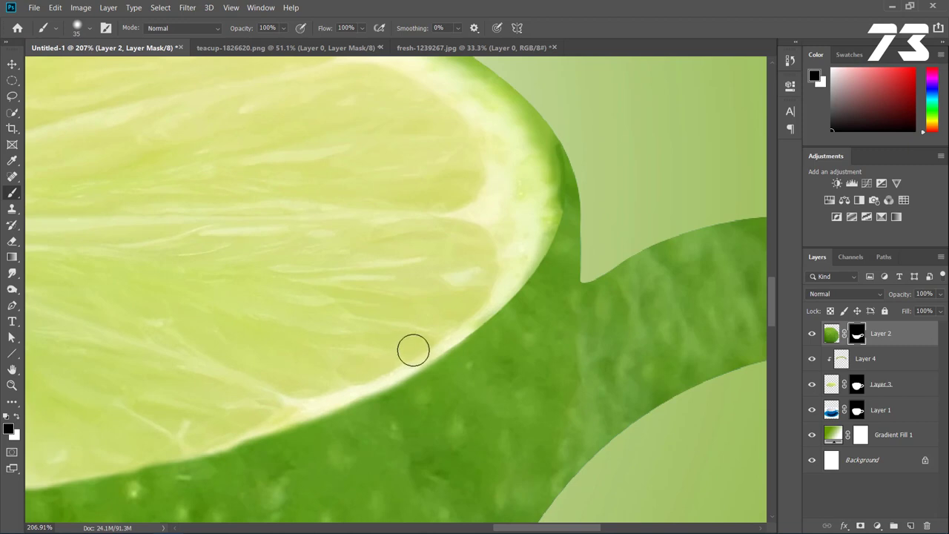
drag(414, 350, 481, 306)
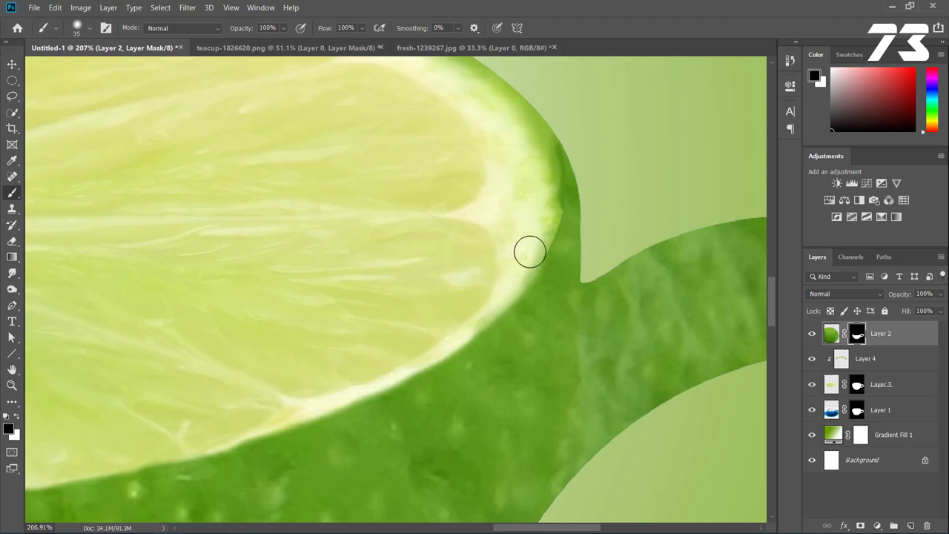
scroll(463, 193, down, 3)
key(h)
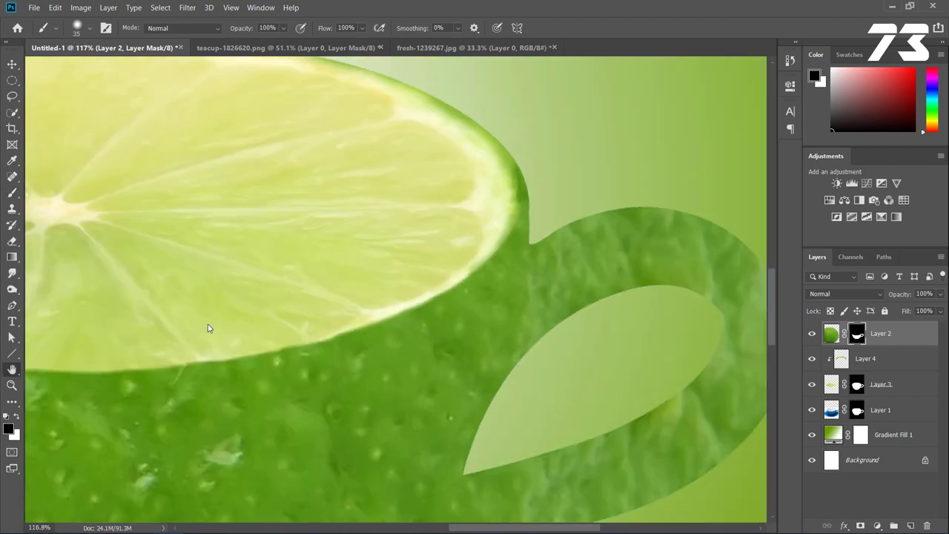
click(12, 65)
Step: Fit the poster in view and add a new empty layer clipped to the lime cup
scroll(364, 229, down, 1)
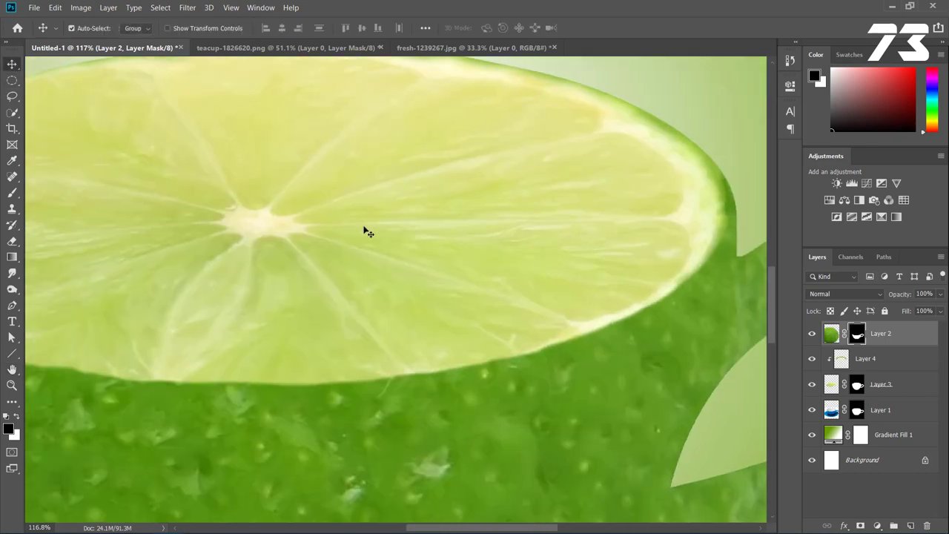
scroll(365, 229, down, 1)
key(ctrl+0)
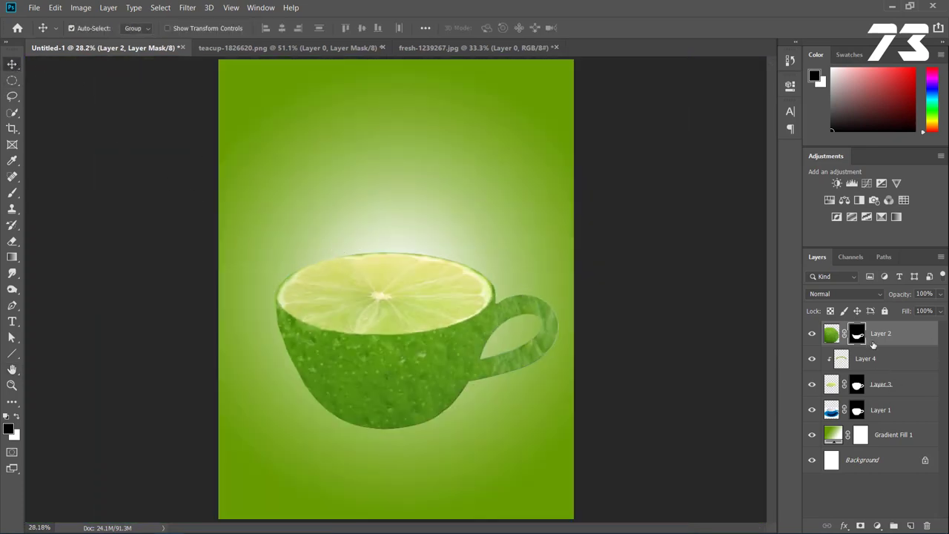
click(909, 525)
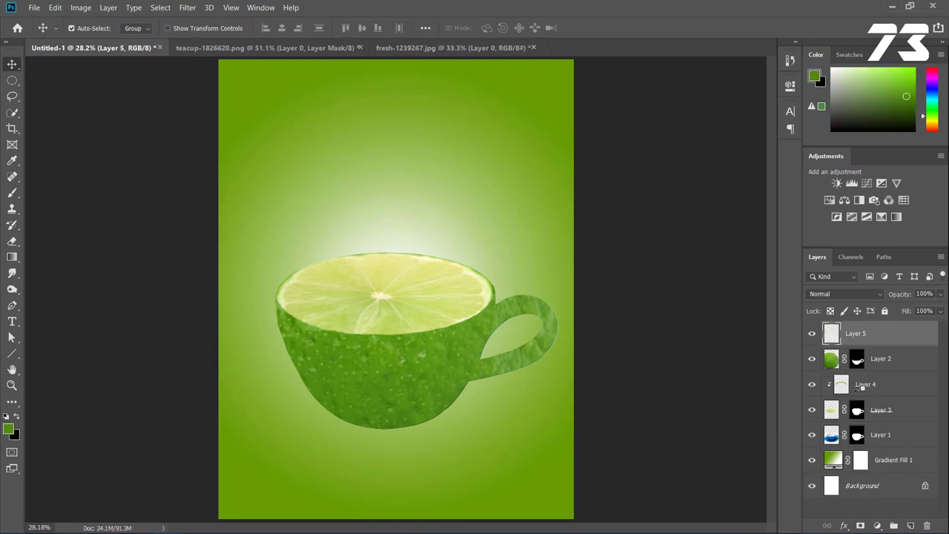
alt+click(833, 344)
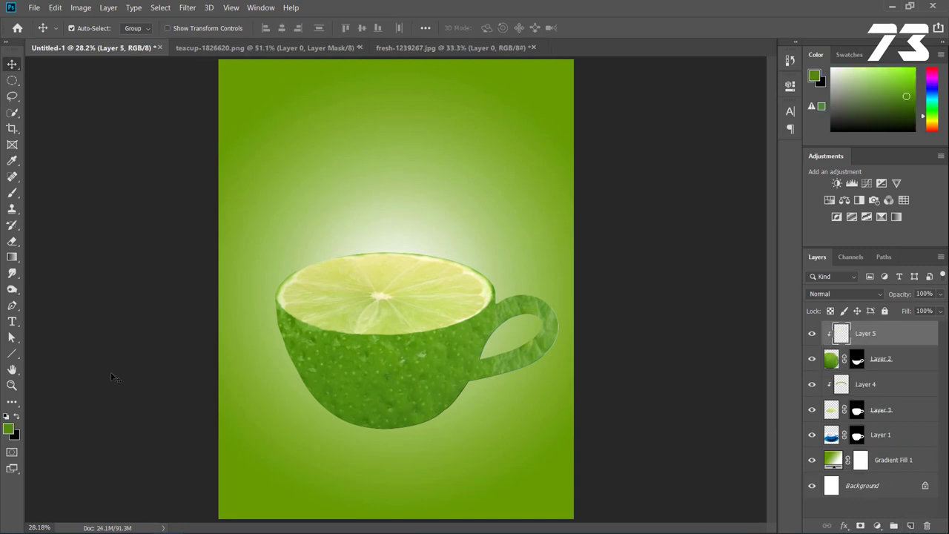
Step: Sample the rind green and darken it to #416c0c as the foreground colour
key(i)
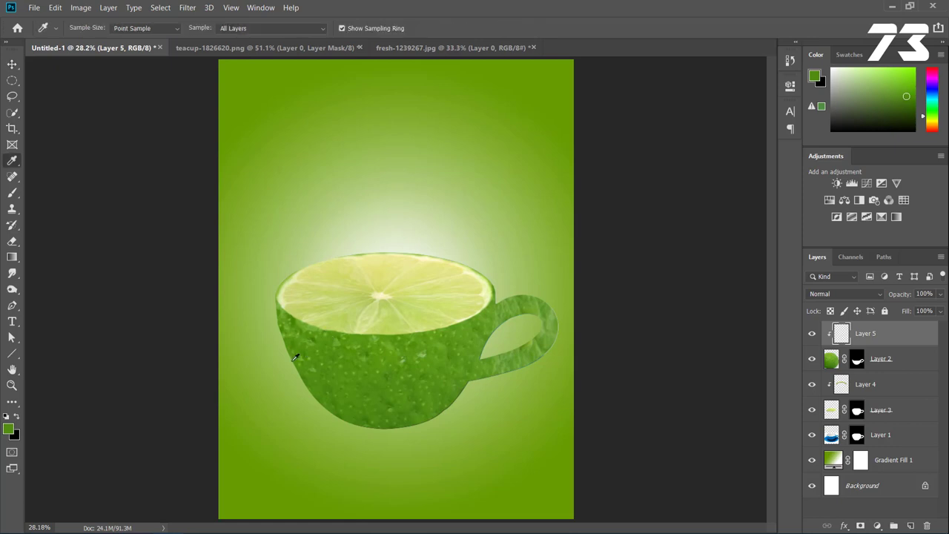
click(9, 429)
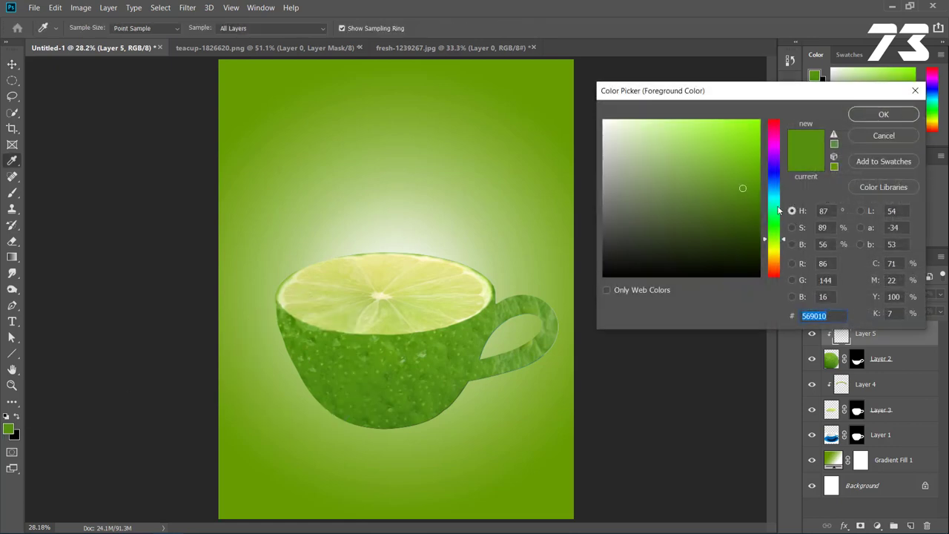
click(792, 244)
drag(774, 190, 773, 209)
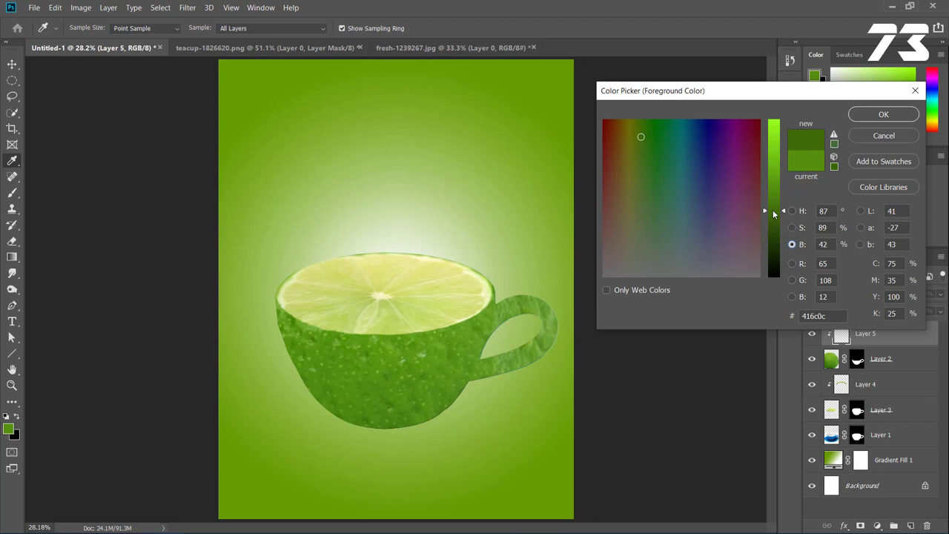
click(884, 115)
scroll(269, 379, up, 3)
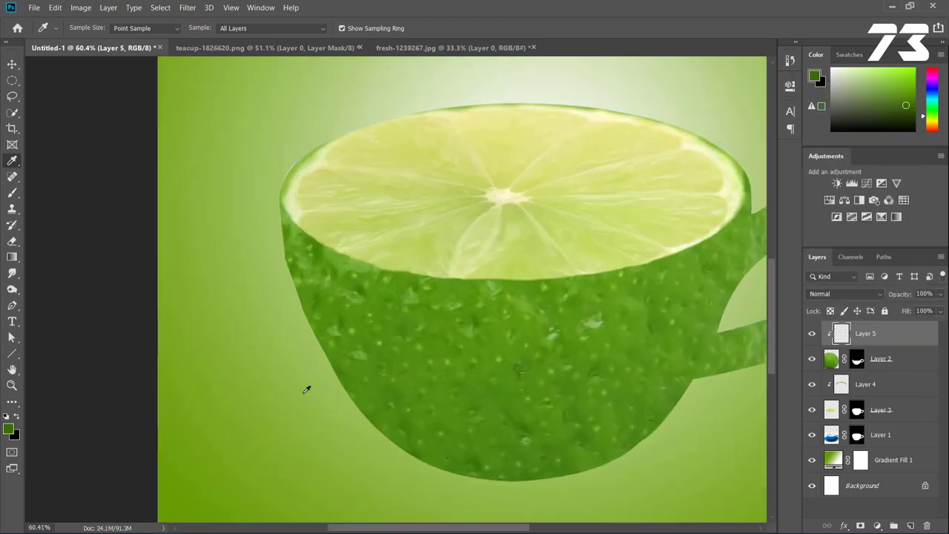
scroll(307, 388, up, 2)
Step: With a soft brush, shade the cup's left edge in darker green
click(12, 193)
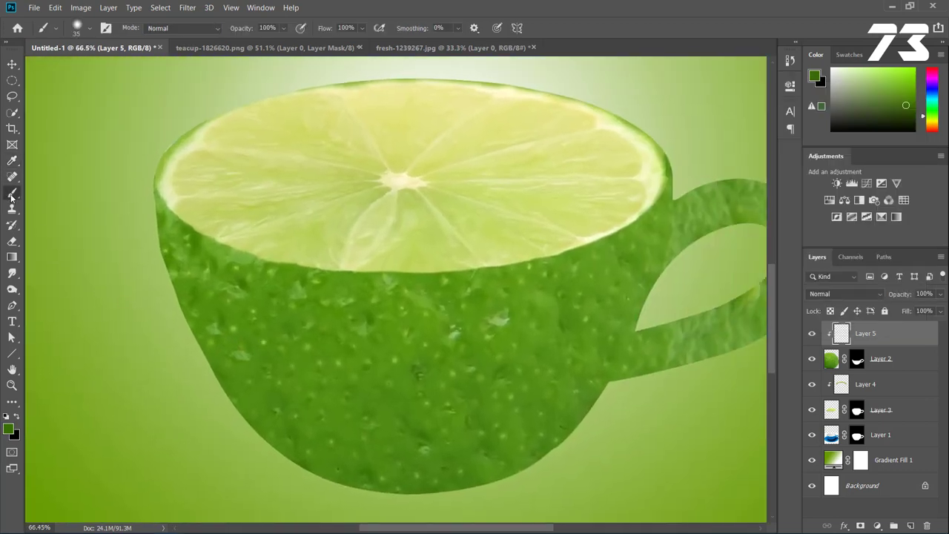
scroll(161, 217, up, 2)
scroll(161, 217, up, 1)
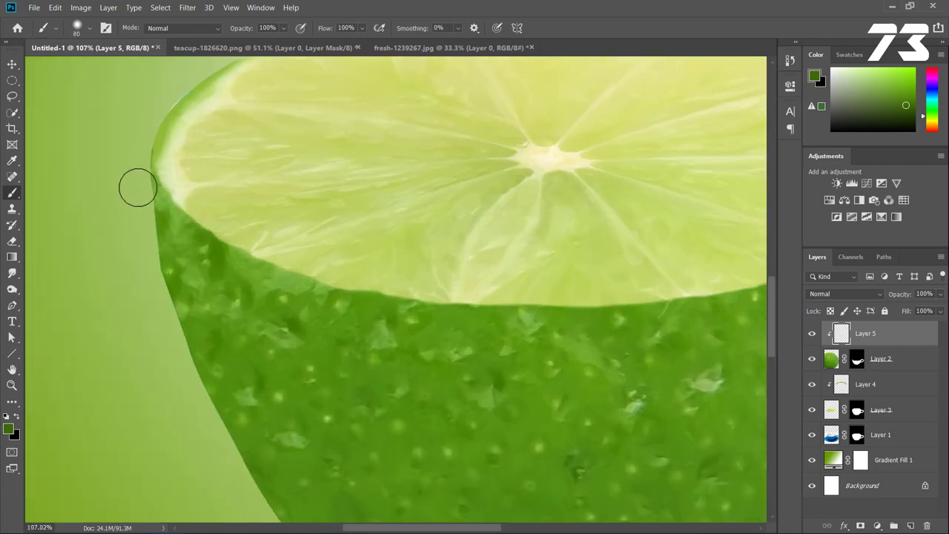
mouse_move(165, 361)
mouse_down()
mouse_move(55, 168)
mouse_move(72, 160)
mouse_up()
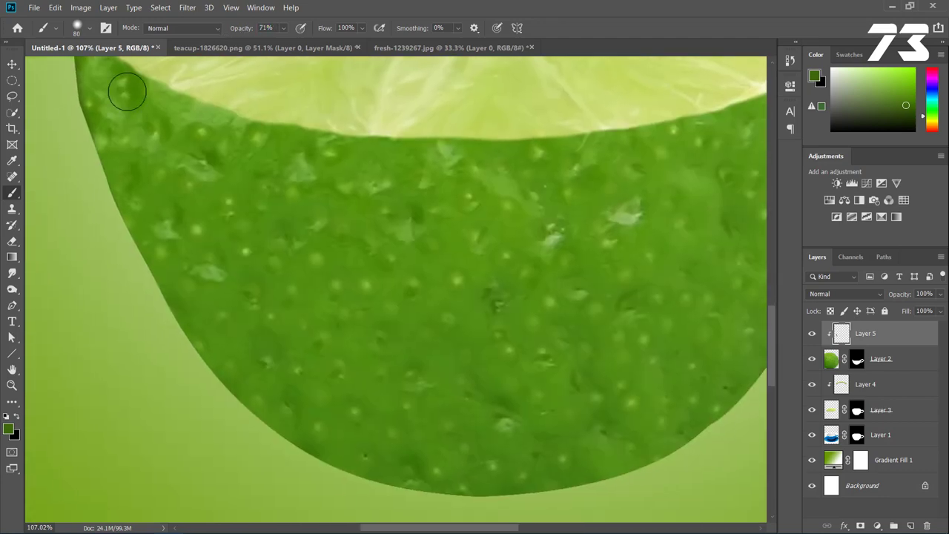
drag(127, 91, 95, 201)
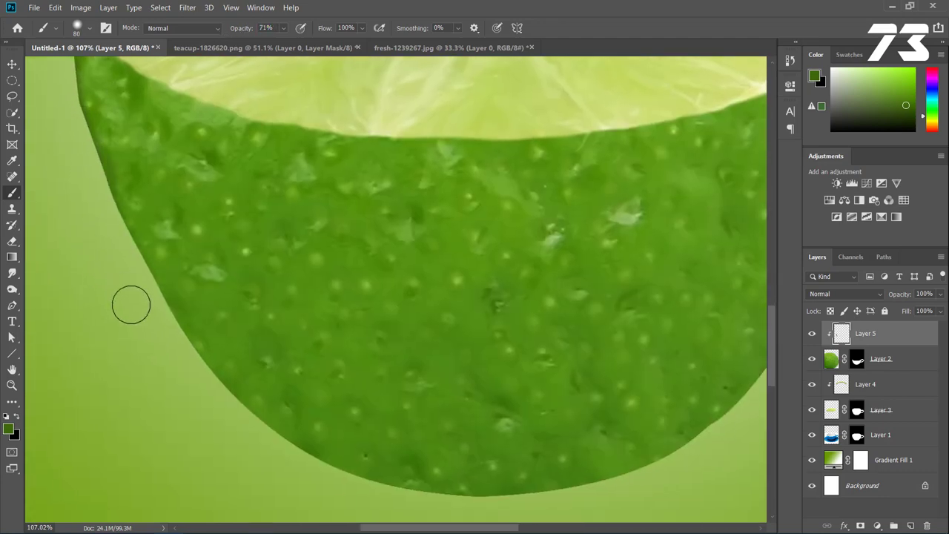
key(bracketright)
key(bracketright)
key(bracketright)
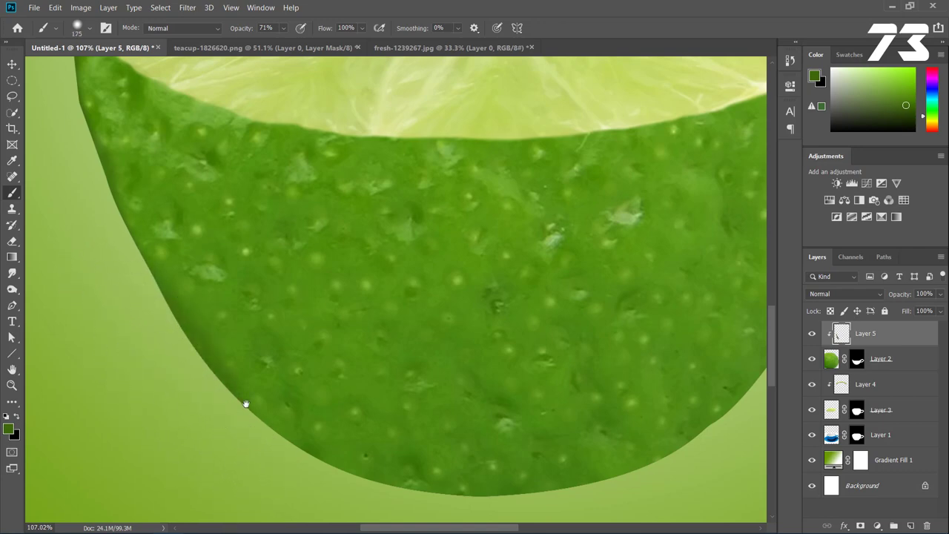
scroll(246, 405, down, 3)
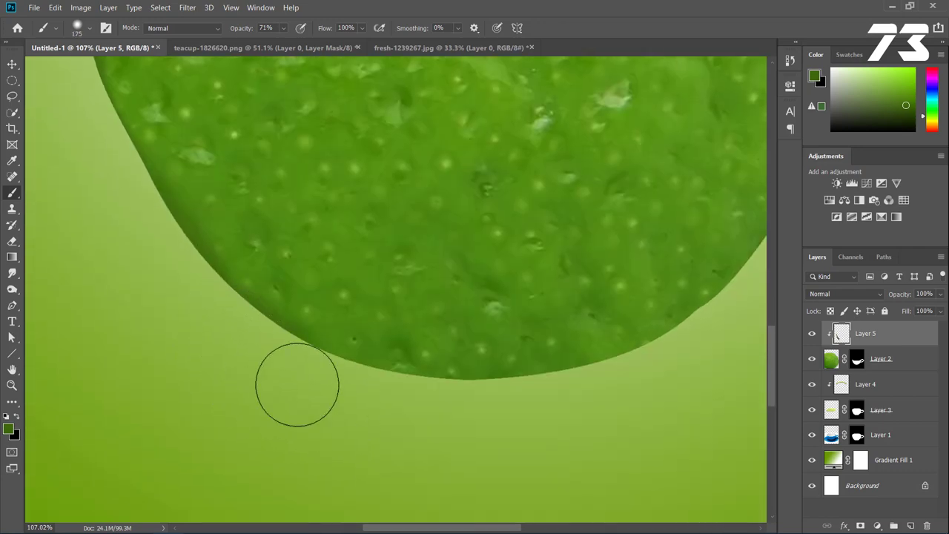
Step: Darken the cup's bottom edge and the top edge of the handle
mouse_move(296, 388)
mouse_down()
mouse_move(520, 424)
mouse_move(613, 416)
mouse_up()
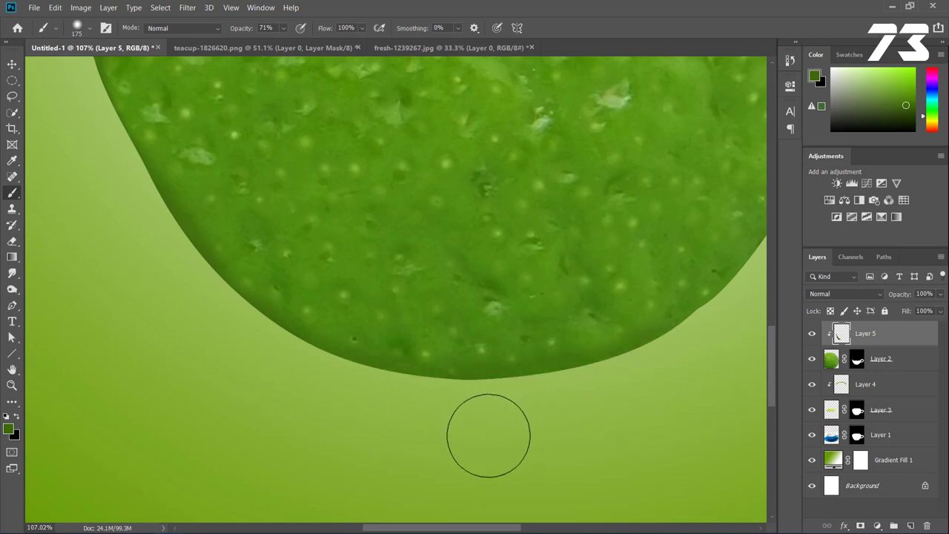
drag(358, 430, 178, 433)
mouse_move(320, 394)
mouse_down()
mouse_move(426, 278)
mouse_move(602, 233)
mouse_move(210, 432)
mouse_up()
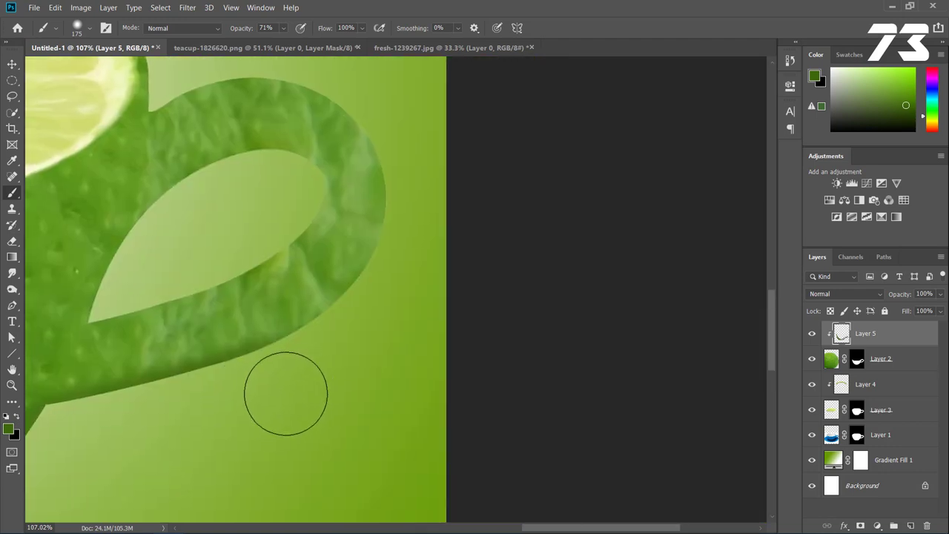
mouse_move(286, 394)
mouse_down()
mouse_move(250, 401)
mouse_move(414, 297)
mouse_move(384, 314)
mouse_move(408, 106)
mouse_move(524, 304)
mouse_move(567, 317)
mouse_up()
mouse_move(547, 272)
mouse_down()
mouse_move(519, 229)
mouse_move(547, 265)
mouse_up()
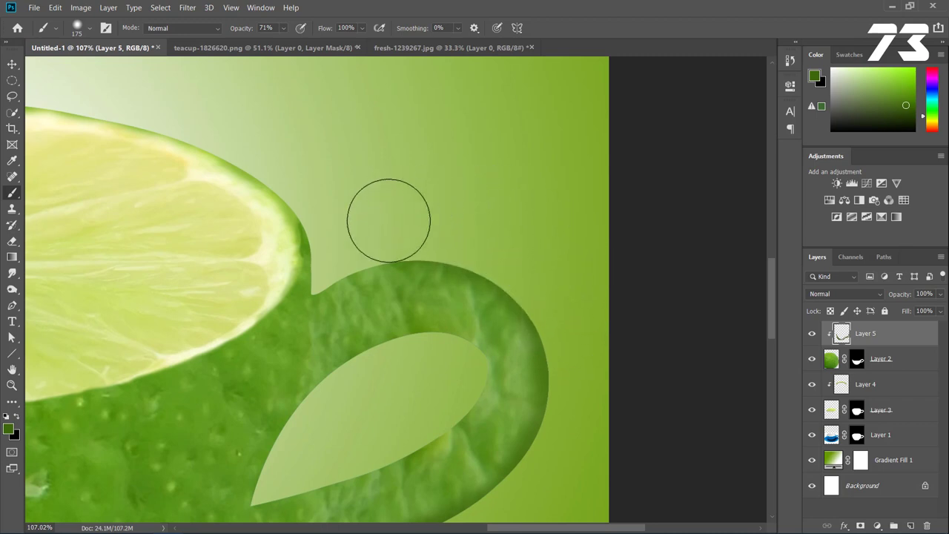
Step: Try shading the notch between rim and handle, undo it, and resize the brush
key([)
key([)
key([)
key([)
key([)
scroll(374, 230, up, 3)
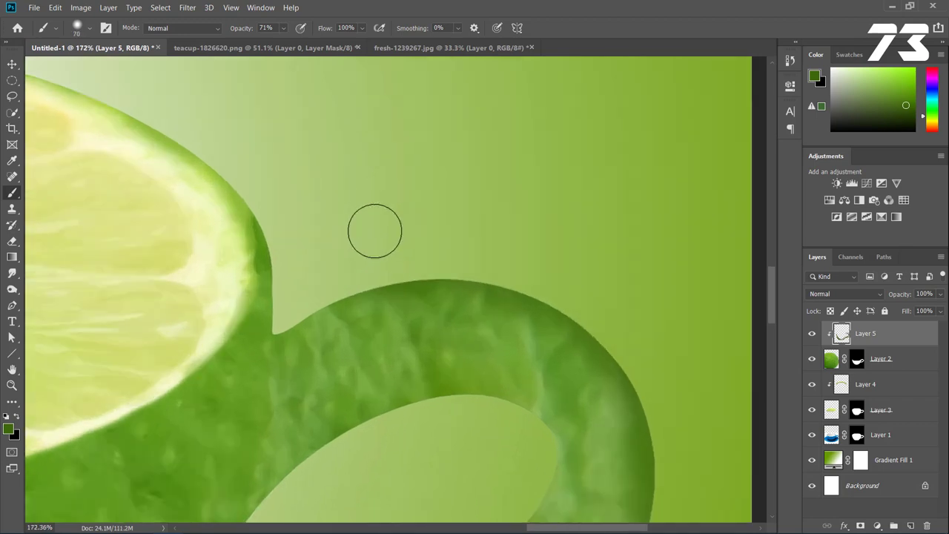
drag(286, 314, 334, 282)
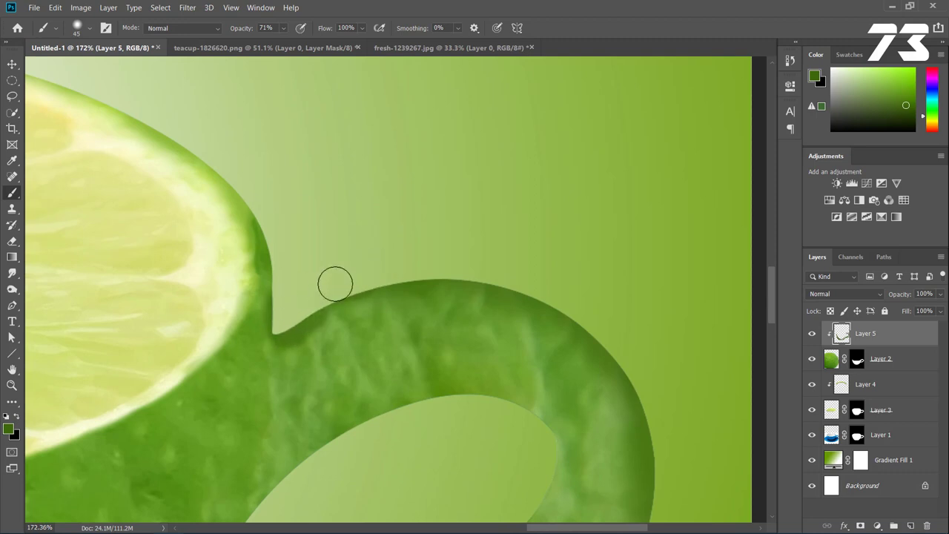
key(ctrl+z)
scroll(326, 269, up, 3)
key(bracketright)
key(bracketright)
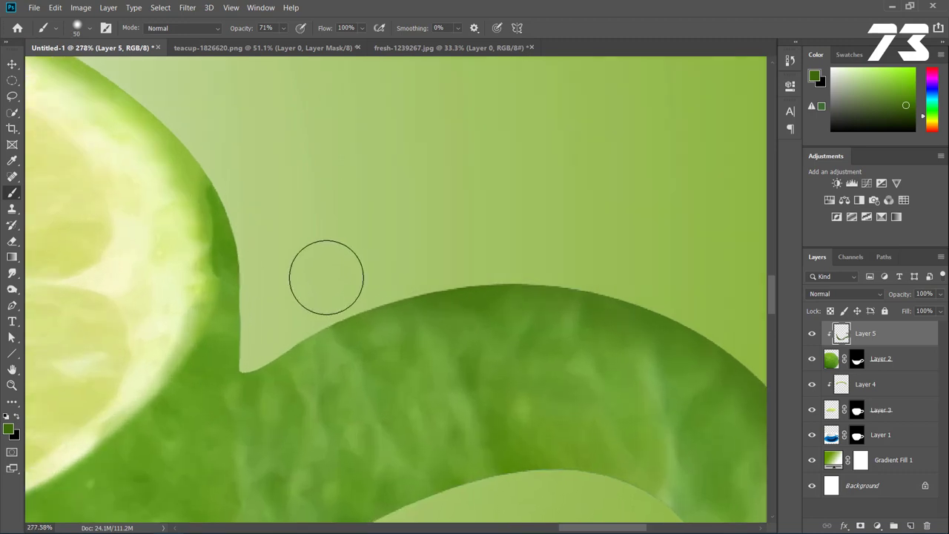
key(bracketright)
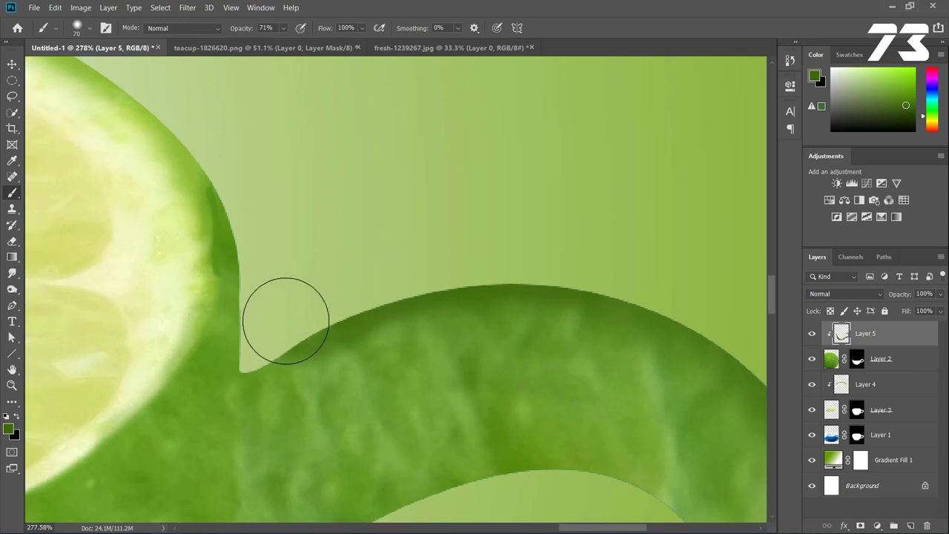
key(bracketleft)
key(bracketleft)
key(bracketleft)
key(bracketright)
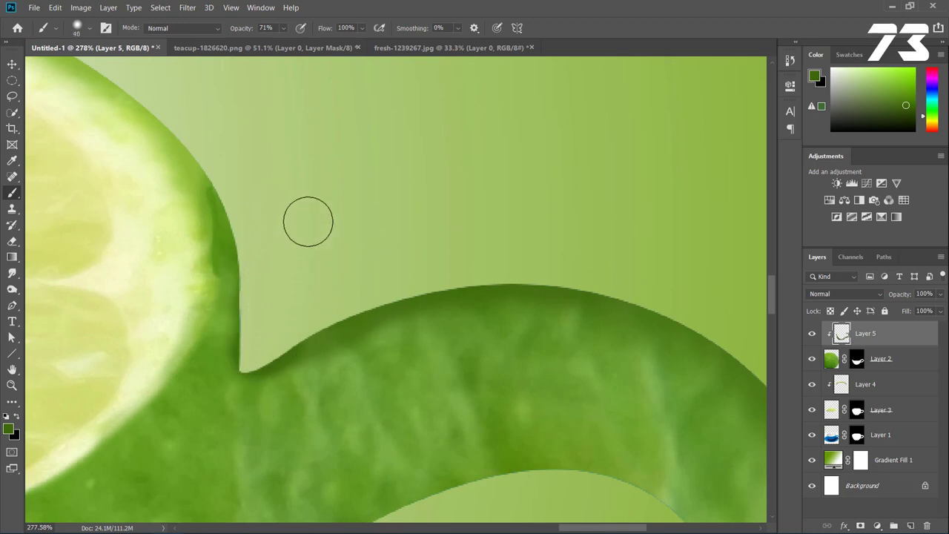
Step: Enlarge the brush and paint a long shading stroke along the handle's inner edge
scroll(326, 223, down, 3)
scroll(353, 232, down, 3)
scroll(262, 339, up, 1)
scroll(443, 322, up, 3)
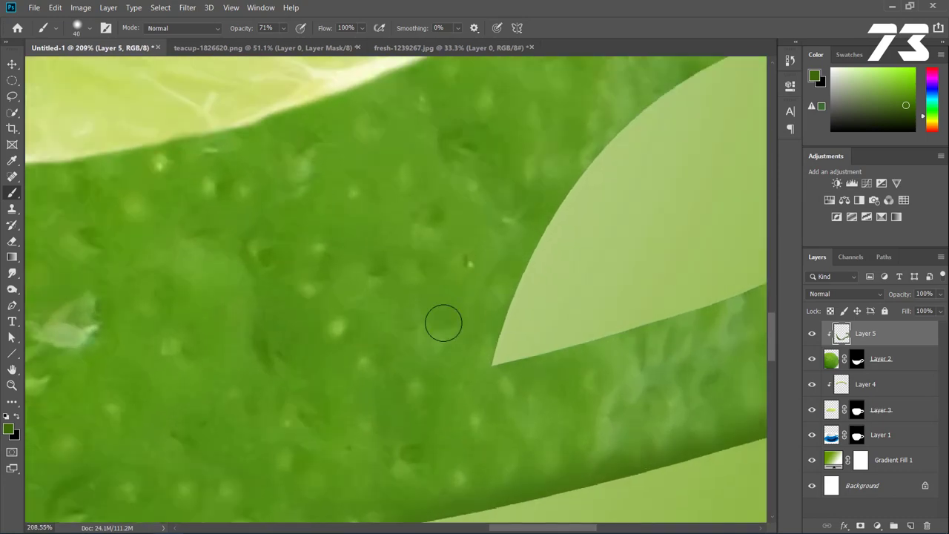
scroll(374, 347, up, 1)
key(bracketright)
key(bracketright)
key(bracketright)
key(bracketright)
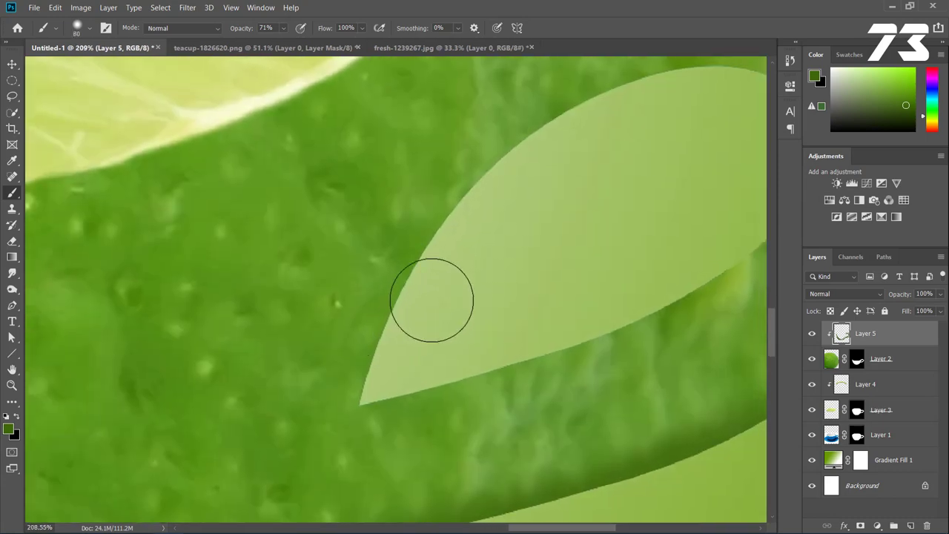
key(bracketright)
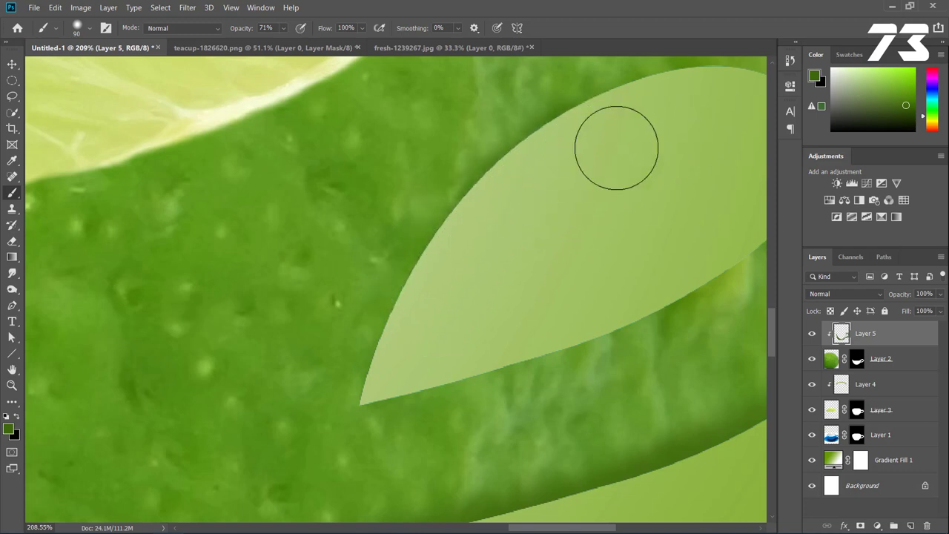
mouse_move(593, 134)
mouse_down()
mouse_move(428, 188)
mouse_move(457, 195)
mouse_move(559, 170)
mouse_move(616, 188)
mouse_move(570, 275)
mouse_move(494, 327)
mouse_move(280, 411)
mouse_move(318, 435)
mouse_move(262, 435)
mouse_move(207, 459)
mouse_up()
Step: Shrink the brush, undo stray strokes near the handle opening, and zoom back out
key(bracketleft)
key(bracketleft)
scroll(253, 420, up, 2)
key(bracketleft)
key(bracketleft)
key(bracketleft)
key(bracketleft)
key(bracketleft)
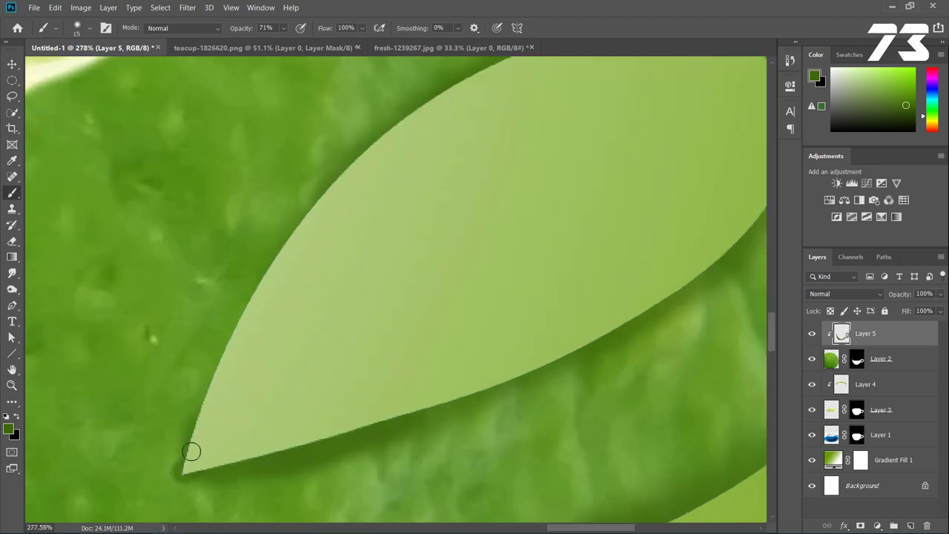
key(ctrl+z)
mouse_move(197, 465)
mouse_down()
mouse_move(207, 467)
mouse_move(303, 233)
mouse_move(234, 354)
mouse_move(275, 255)
mouse_up()
key(ctrl+z)
key(ctrl+z)
key(bracketright)
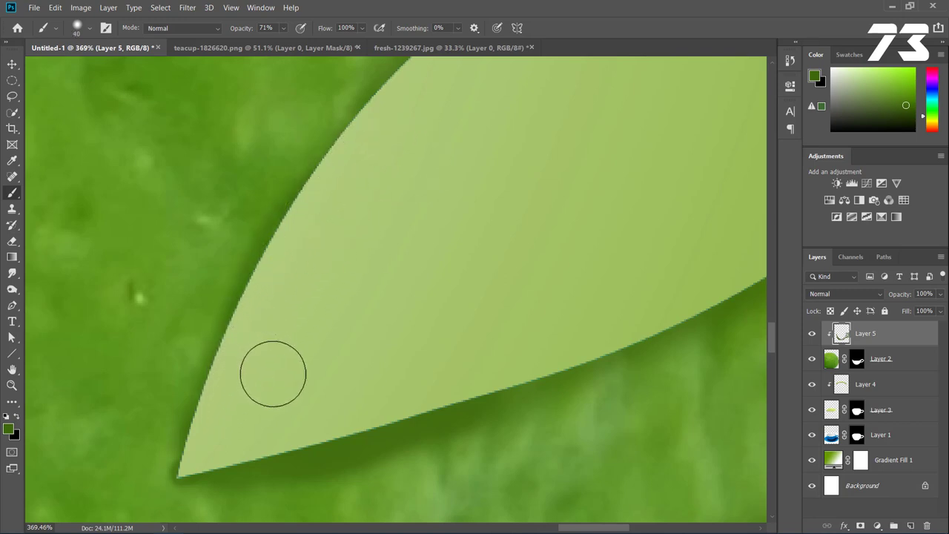
scroll(360, 247, down, 3)
scroll(359, 247, down, 5)
scroll(165, 121, down, 1)
scroll(51, 64, down, 2)
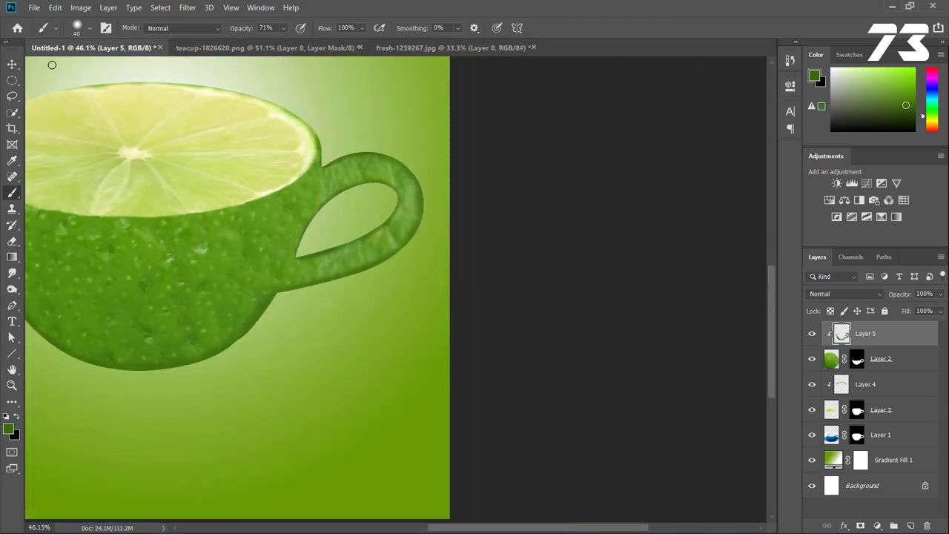
Step: Place 1.jpg as embedded smoke, set it to Screen, and move it above the cup
click(12, 65)
key(ctrl+0)
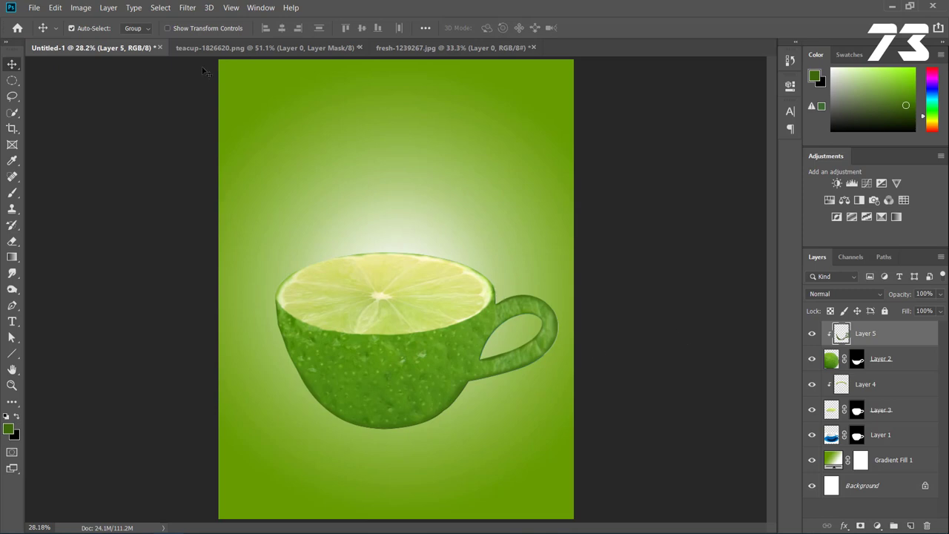
click(34, 8)
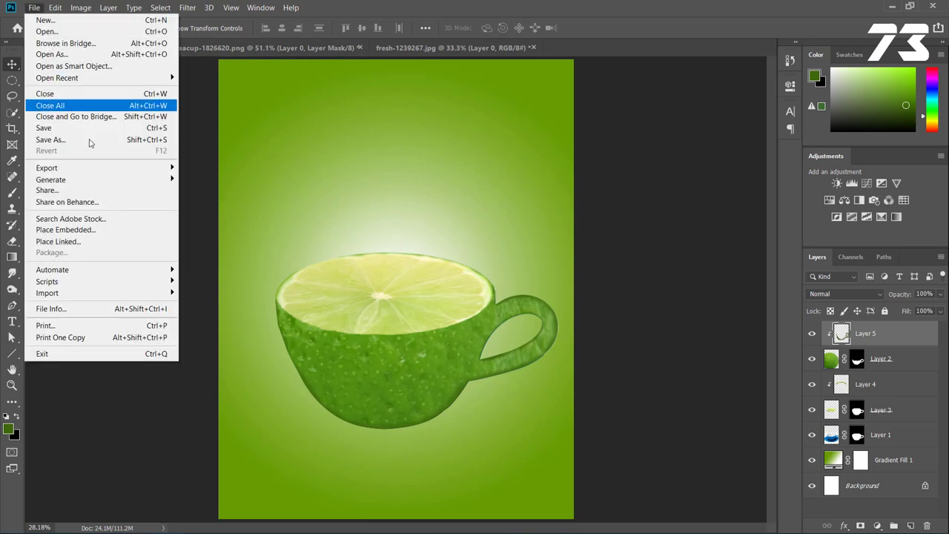
click(65, 229)
double_click(144, 107)
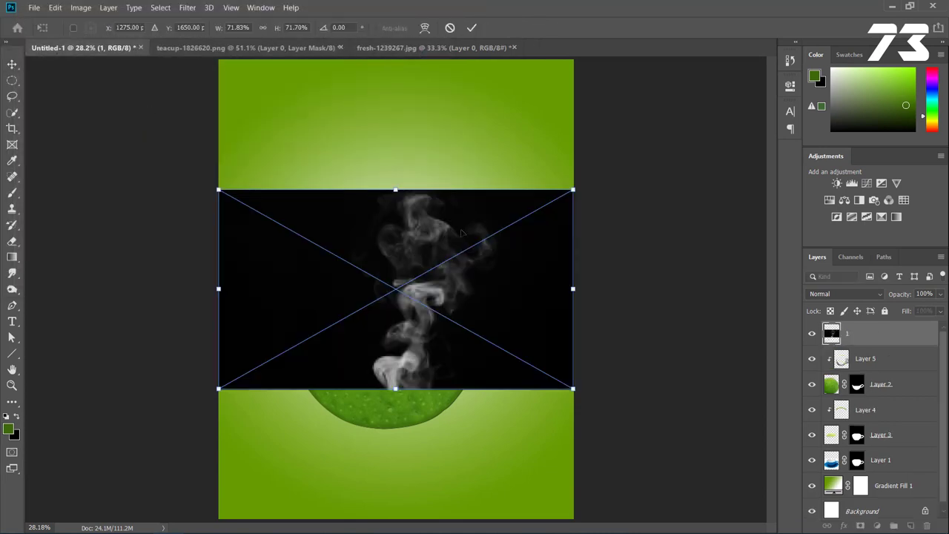
key(Return)
click(846, 294)
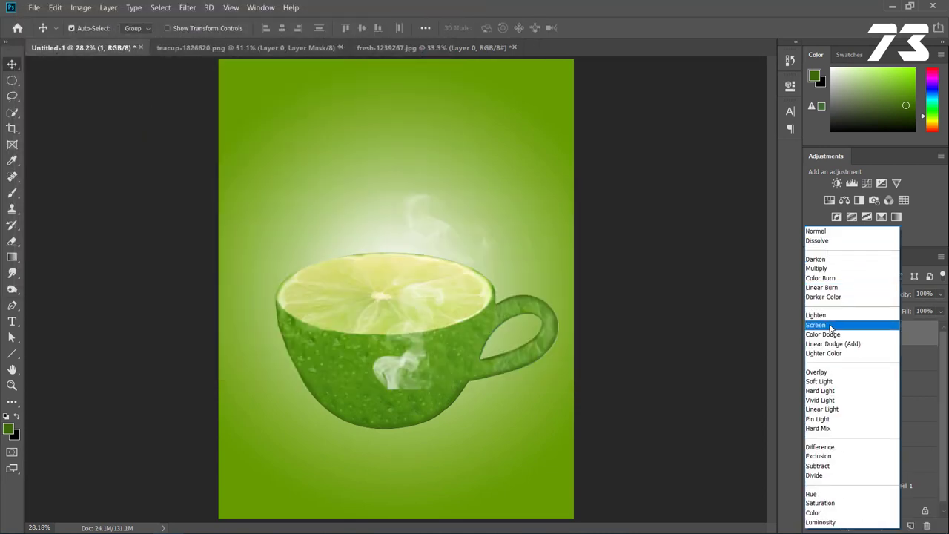
click(815, 325)
mouse_move(484, 335)
mouse_down()
mouse_move(394, 258)
mouse_move(396, 239)
mouse_up()
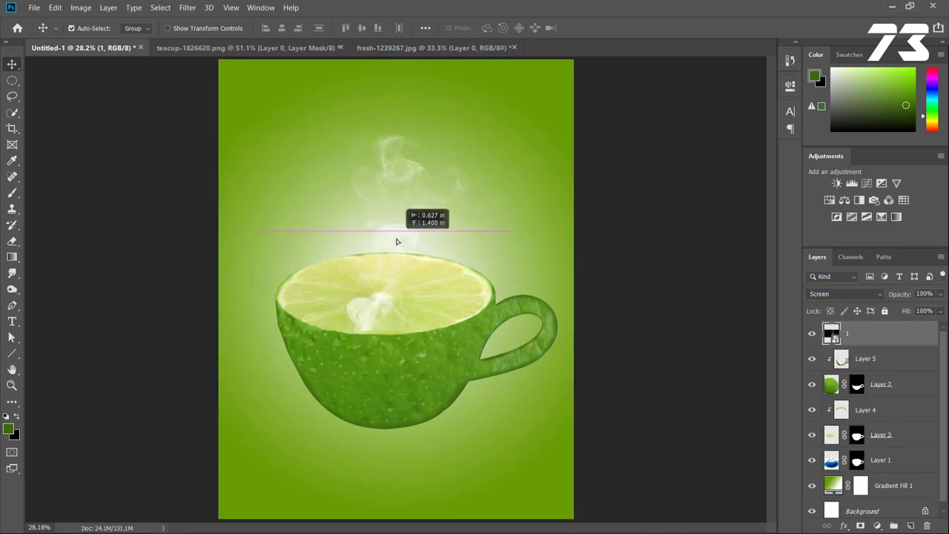
Step: Add a layer mask and paint black with a large brush to hide smoke over the cup
click(862, 526)
key(b)
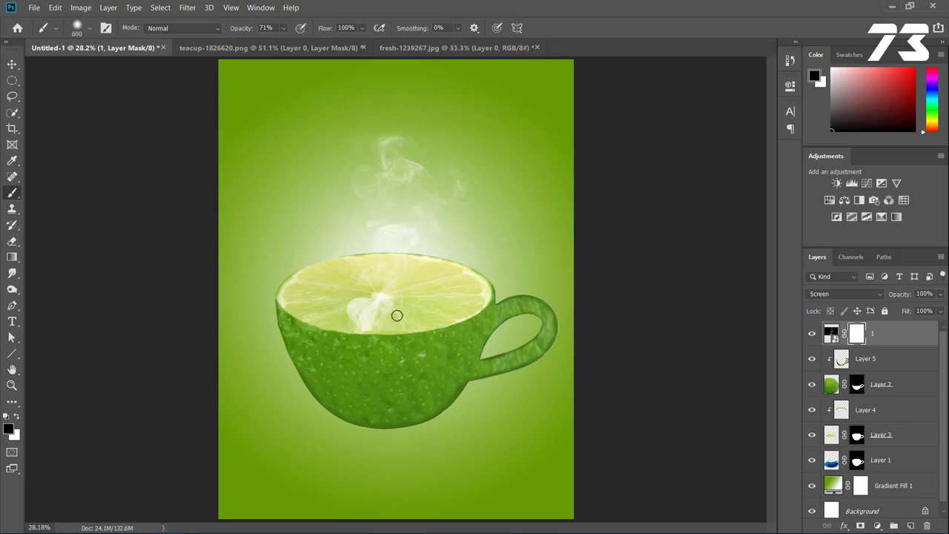
key(bracketright)
key(bracketright)
key(bracketright)
key(x)
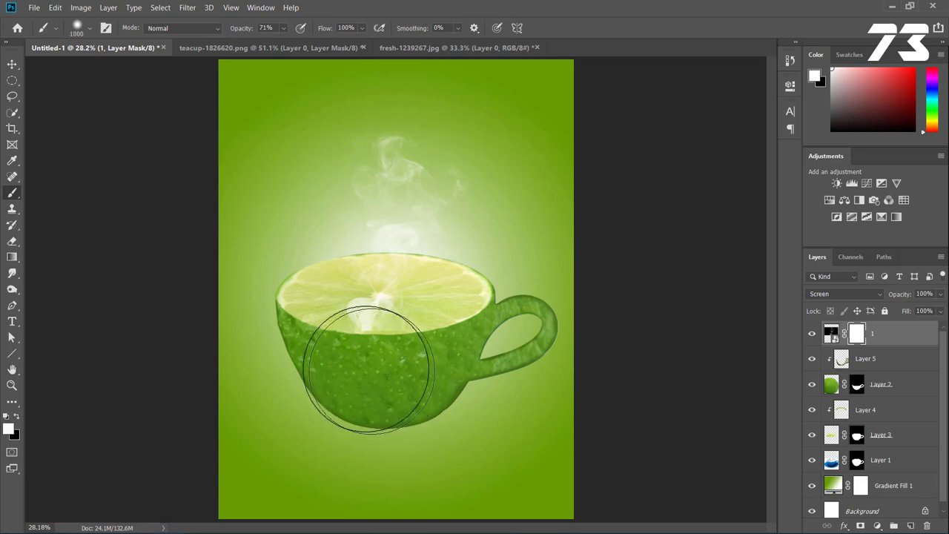
key(x)
click(369, 326)
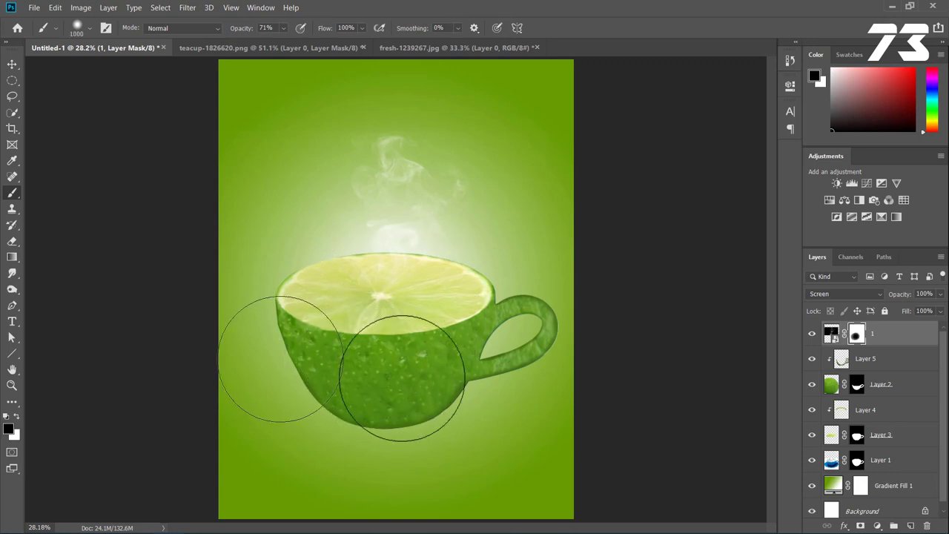
drag(402, 378, 375, 360)
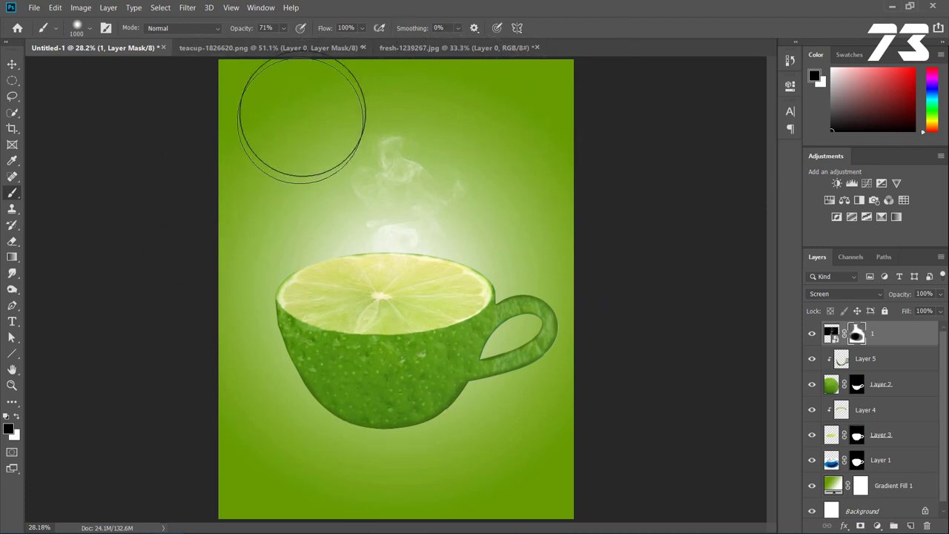
Step: Attempt a Warp transform on the steam layer, then cancel it
key(v)
right_click(400, 208)
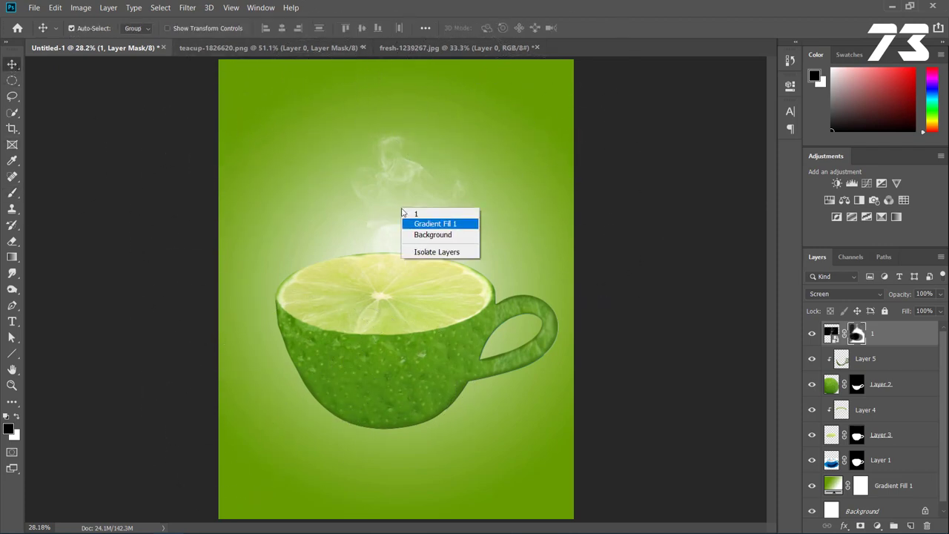
key(Escape)
key(ctrl+t)
right_click(381, 187)
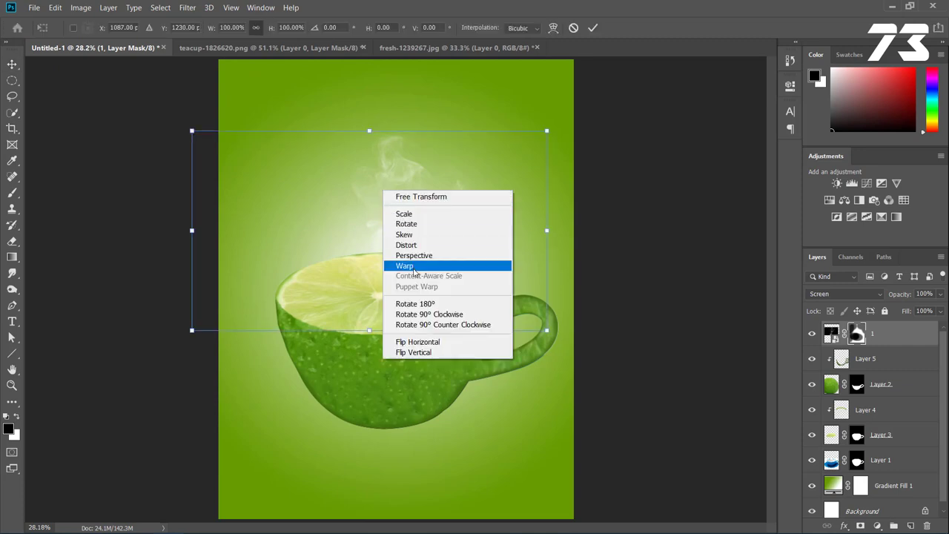
click(415, 264)
click(482, 220)
key(Escape)
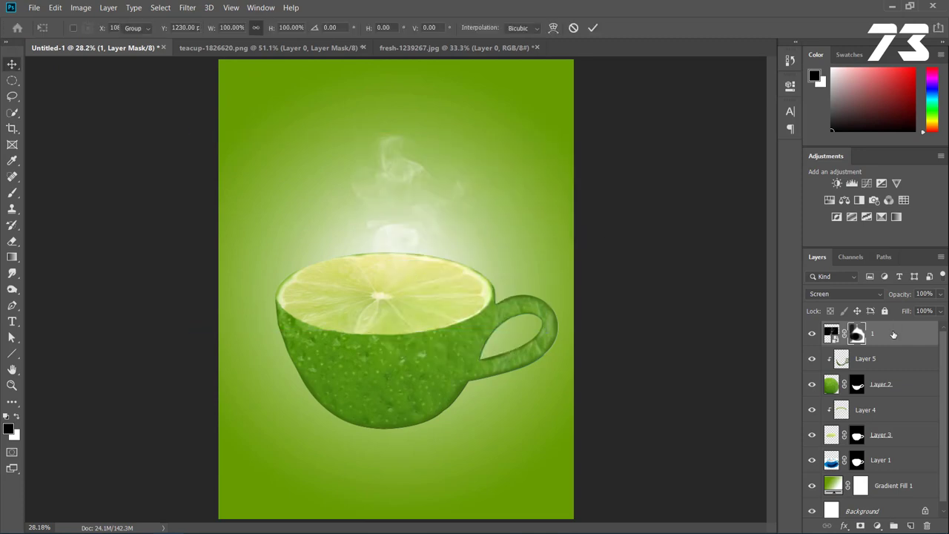
Step: Target the smoke image instead of its mask and rasterize the steam layer
click(886, 335)
key(ctrl+t)
right_click(438, 213)
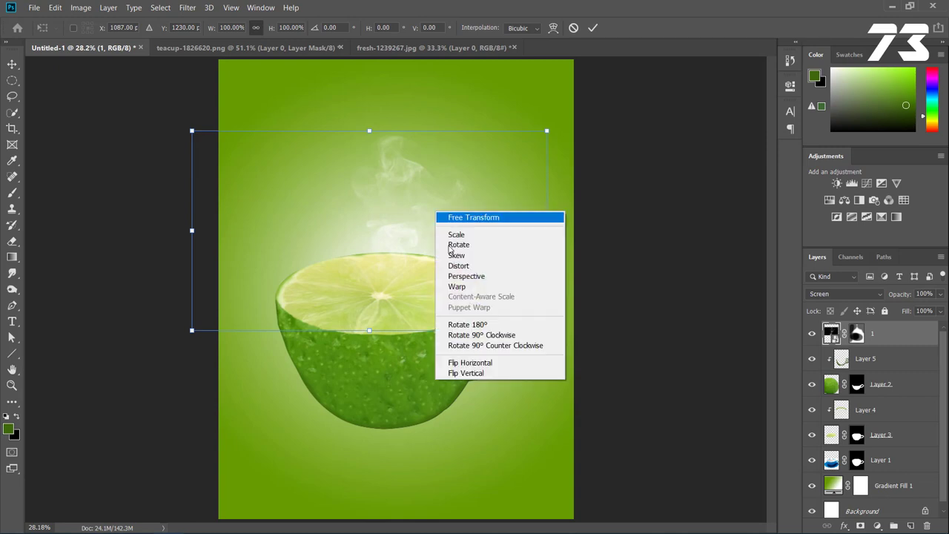
click(463, 284)
click(480, 223)
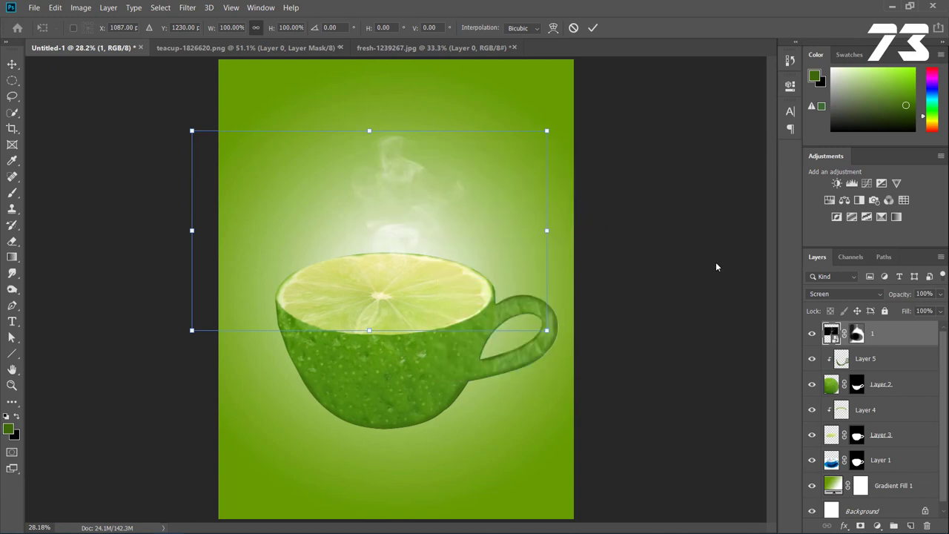
right_click(860, 330)
click(768, 230)
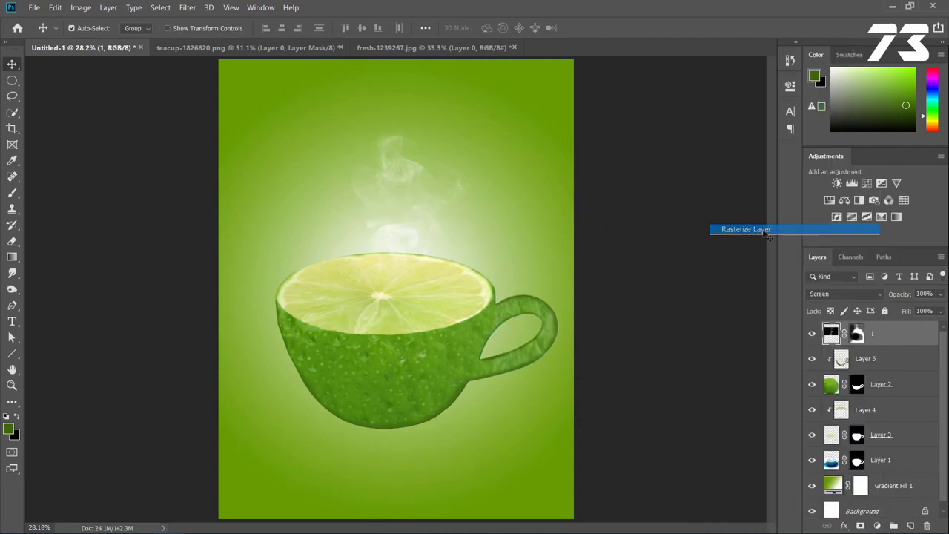
Step: Start warping the steam, stretching its right edge and top corners upward and outward
right_click(391, 204)
key(Escape)
key(ctrl+t)
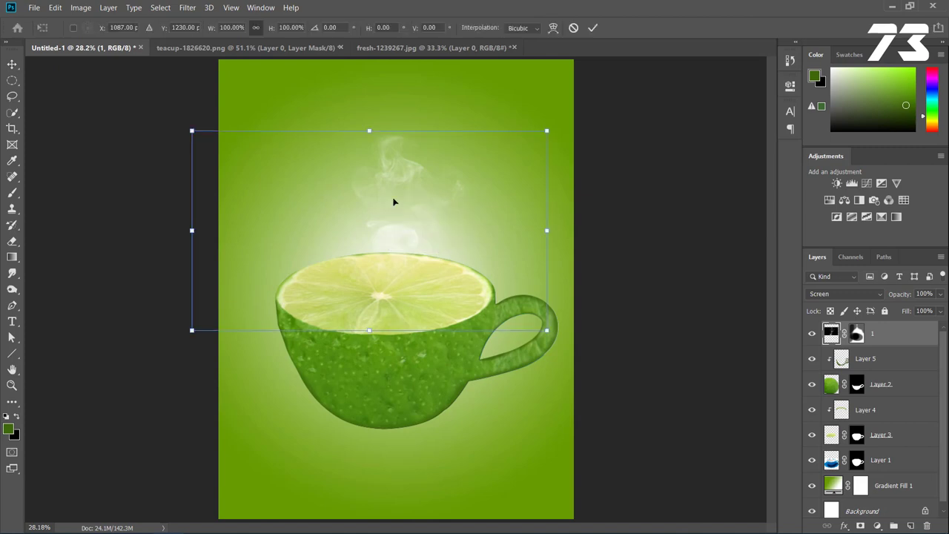
right_click(391, 201)
click(419, 274)
drag(552, 199, 602, 170)
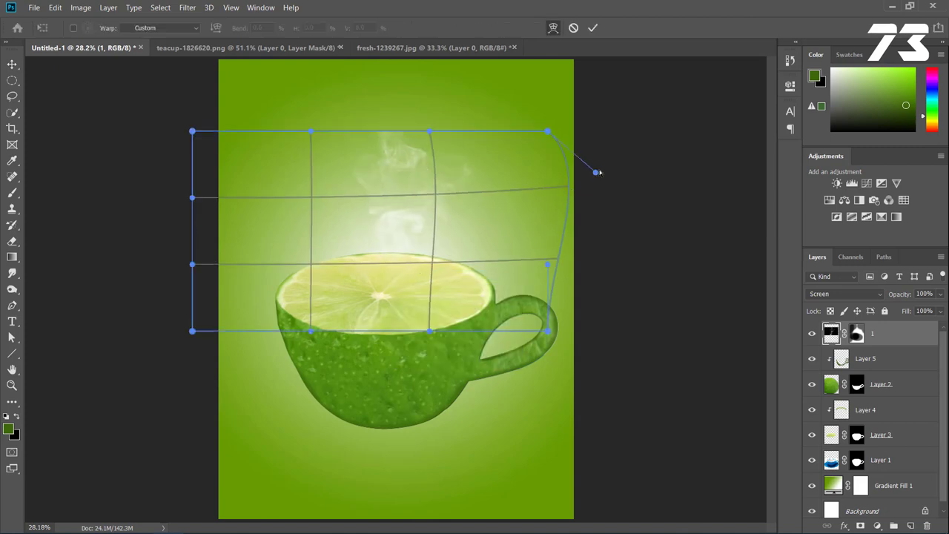
drag(310, 130, 245, 76)
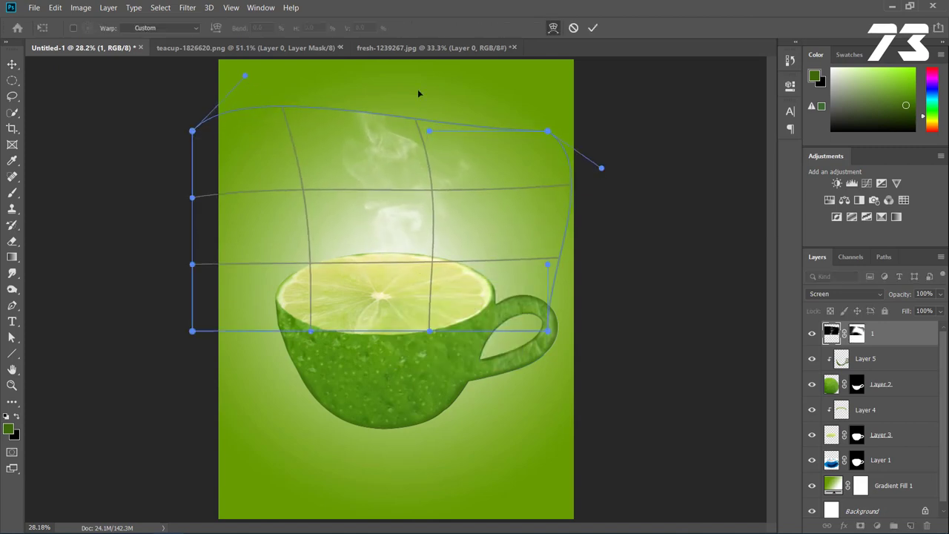
drag(429, 131, 502, 104)
Step: Curve the steam's bottom edge down, bulge its sides, and apply the warp
drag(310, 331, 284, 369)
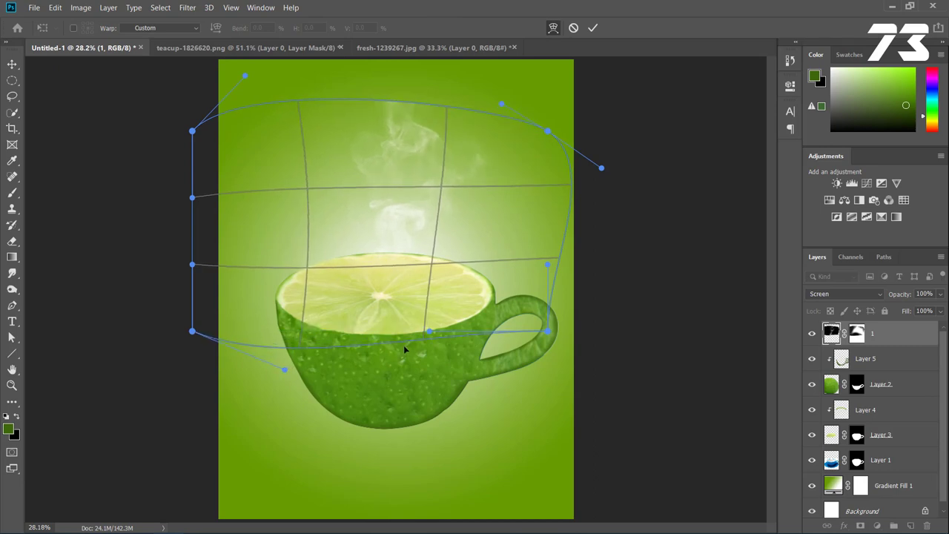
drag(430, 331, 443, 360)
drag(192, 197, 34, 256)
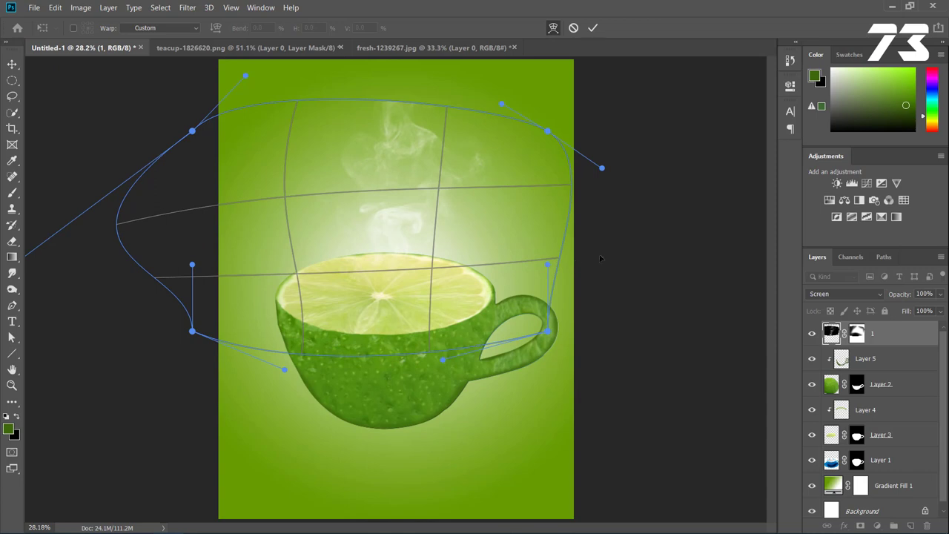
drag(547, 263, 604, 258)
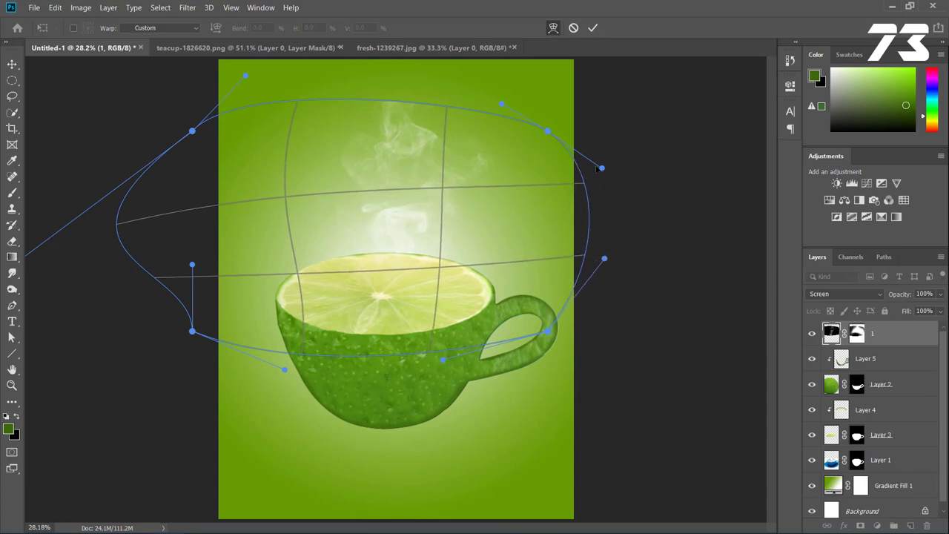
drag(549, 130, 545, 123)
key(Return)
scroll(430, 195, down, 1)
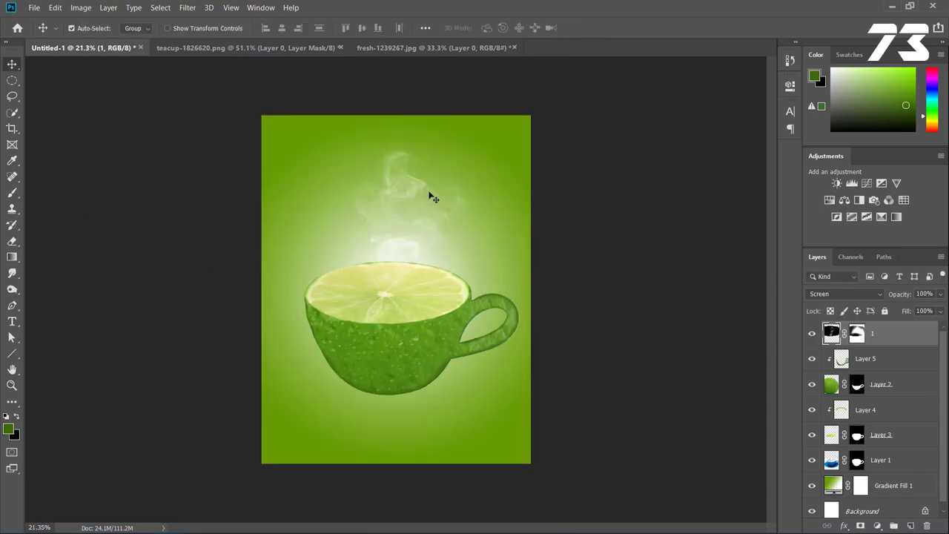
scroll(439, 199, up, 2)
Step: Set up a small black brush on the steam layer's mask, undoing a stray green stroke
key(b)
scroll(456, 116, down, 1)
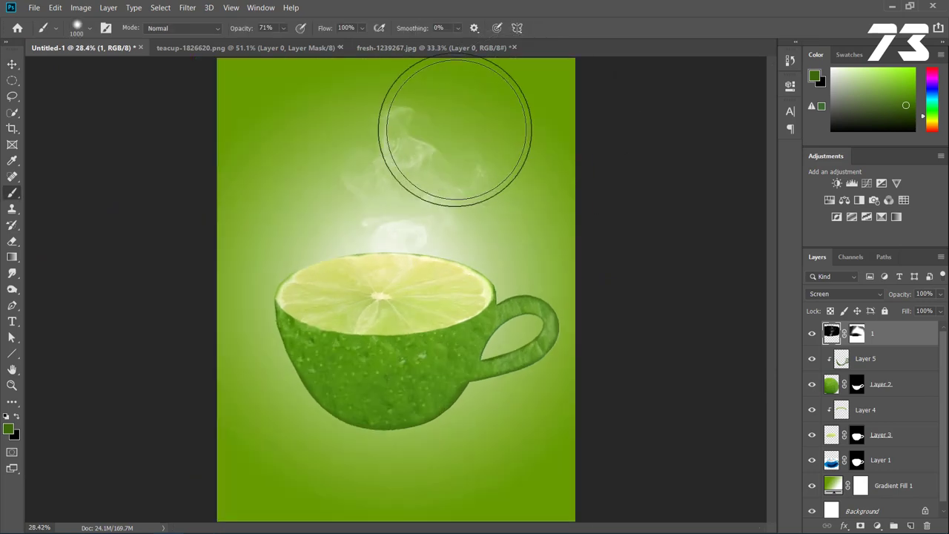
scroll(381, 116, up, 2)
key(bracketleft)
key(bracketleft)
key(bracketleft)
key(bracketleft)
key(bracketleft)
key(bracketleft)
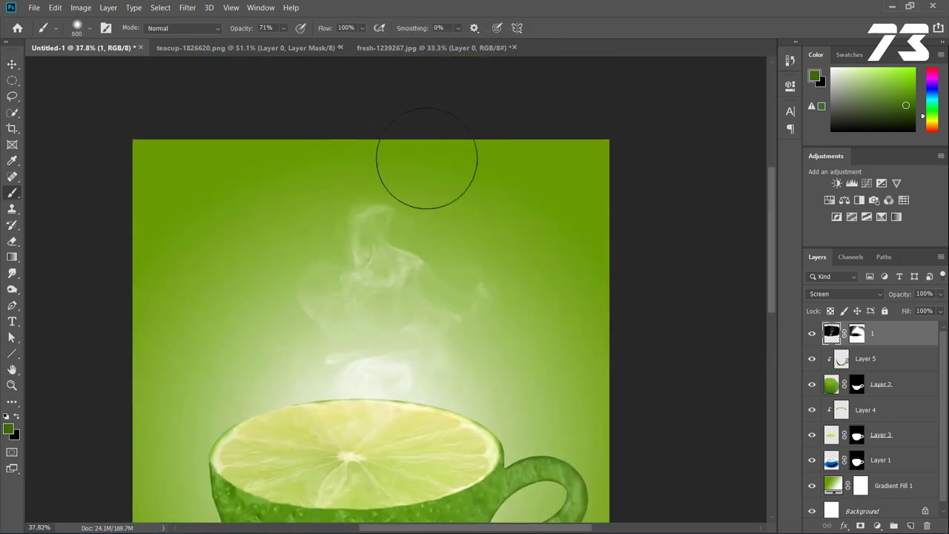
drag(442, 167, 387, 168)
key(ctrl+z)
key(d)
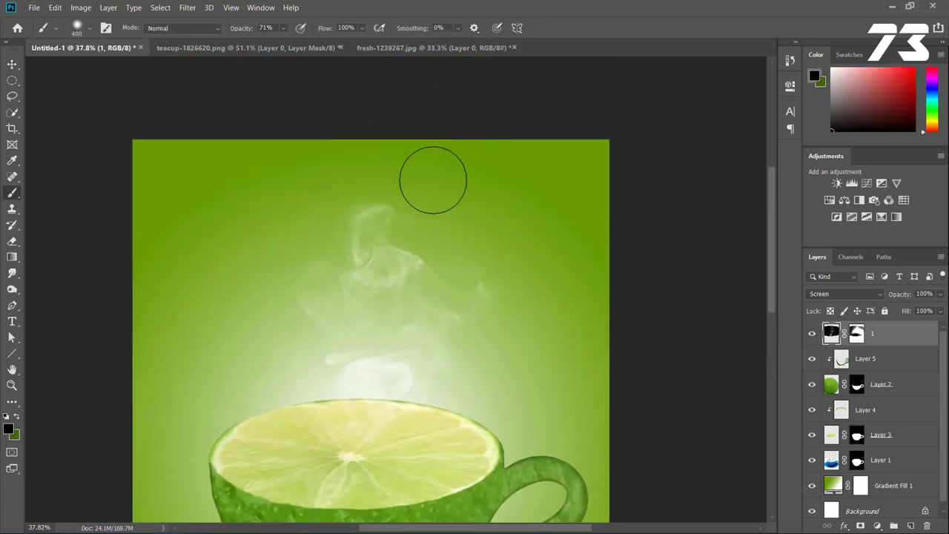
click(857, 333)
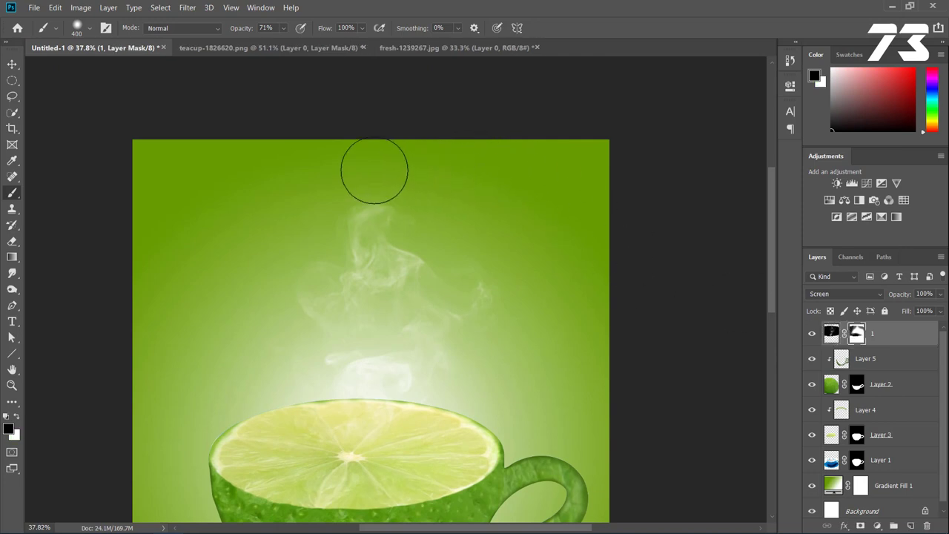
Step: Switch to the Move tool and select Layer 5
scroll(387, 164, down, 2)
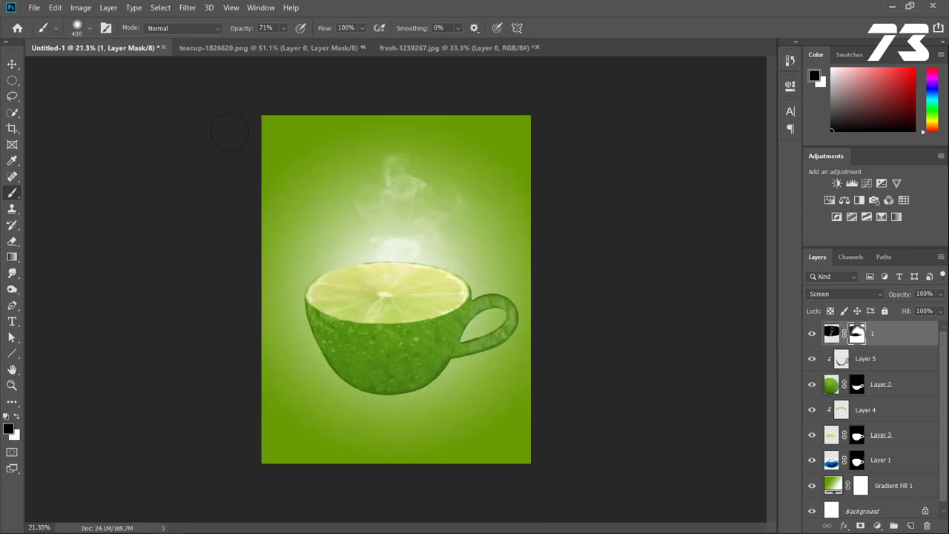
click(11, 64)
scroll(262, 165, down, 2)
scroll(262, 161, up, 2)
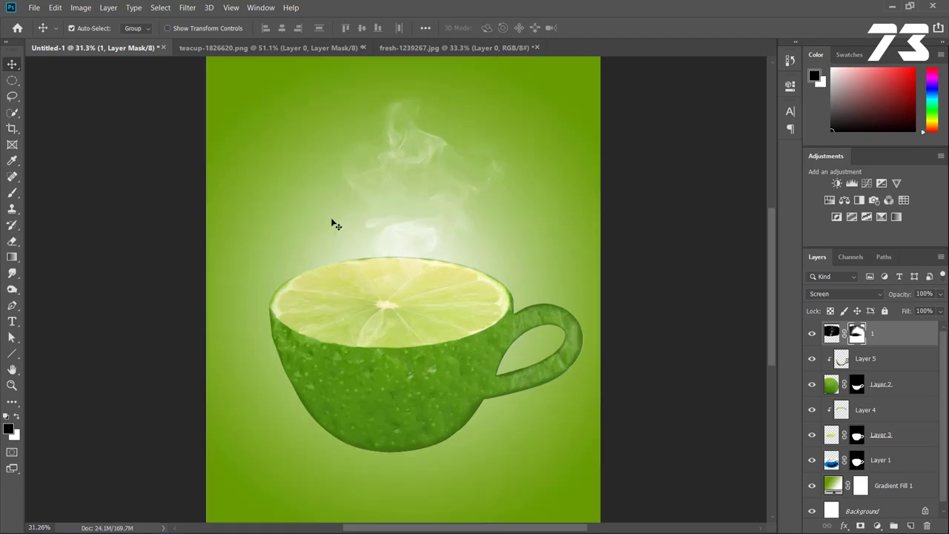
scroll(333, 222, up, 2)
click(885, 362)
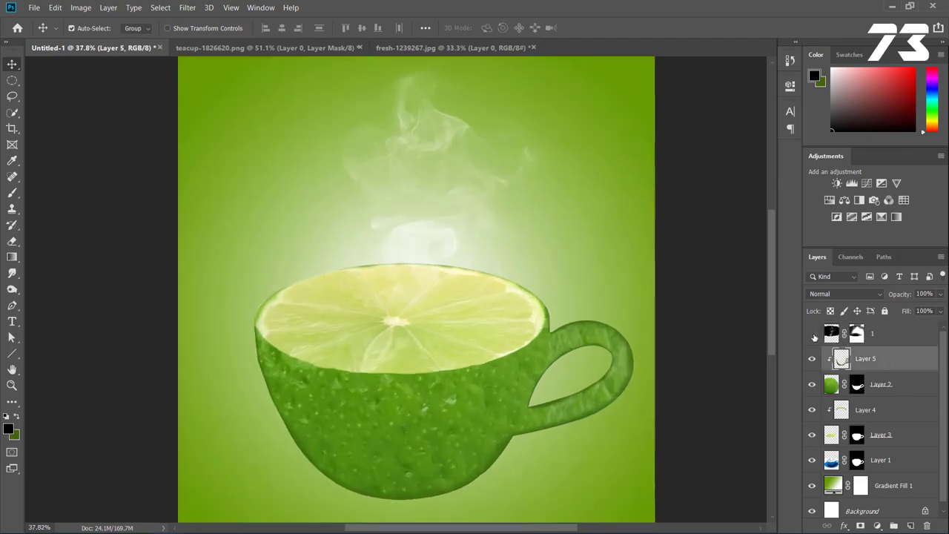
Step: Hide the steam, gradient fill and Background layers and stamp the visible cup into Layer 6
click(812, 333)
scroll(815, 338, down, 1)
click(812, 480)
click(812, 505)
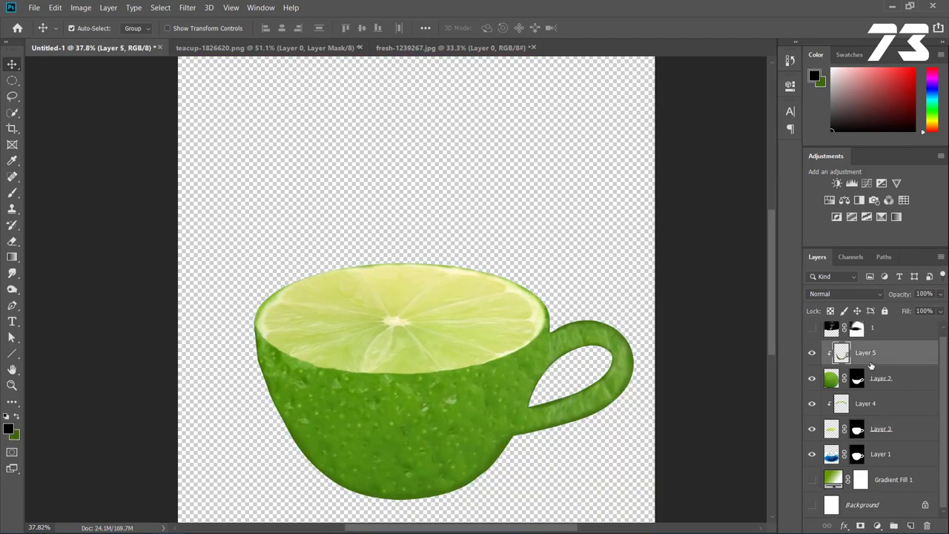
ctrl+click(870, 378)
click(883, 356)
key(ctrl+alt+shift+n)
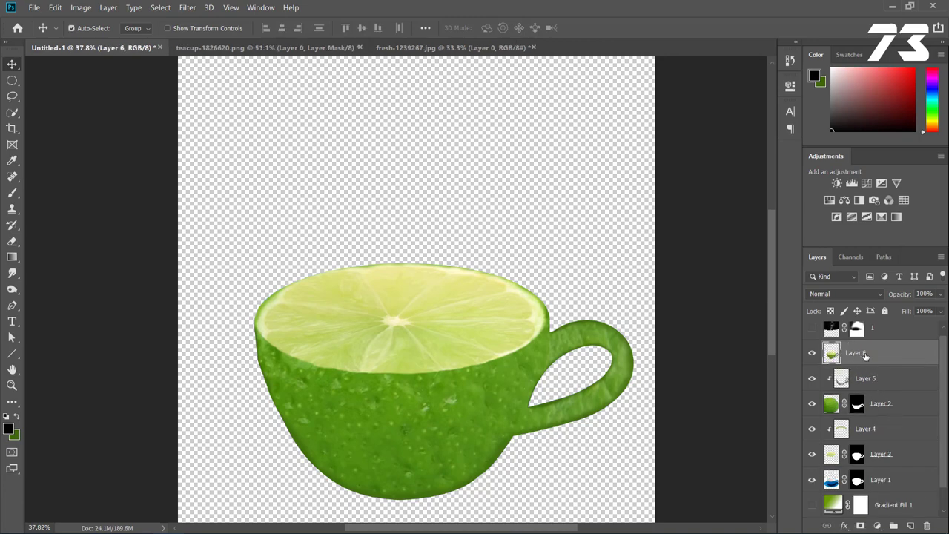
Step: Convert Layer 6 to a smart object and open its contents as Layer 6.psb
right_click(865, 356)
click(758, 184)
double_click(832, 354)
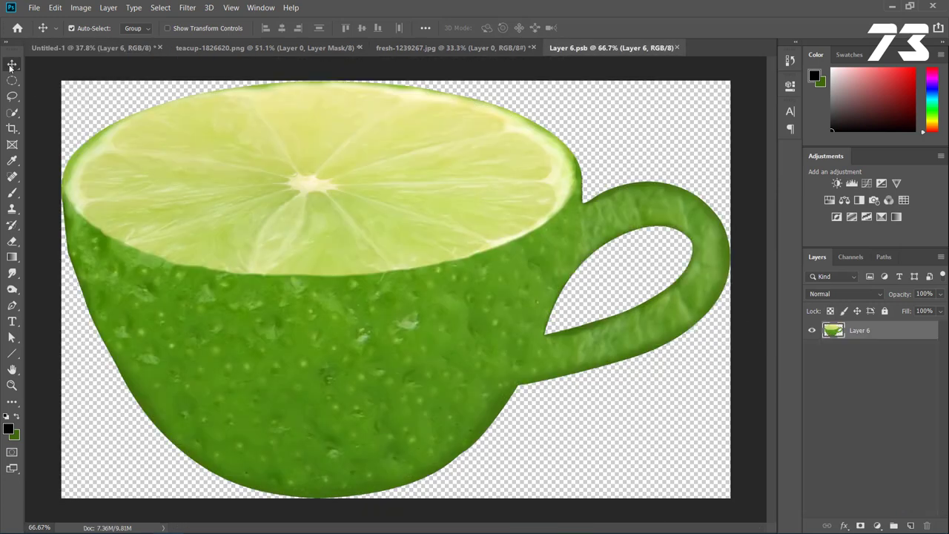
Step: Add a Black & White adjustment and merge it into the cup layer
click(878, 525)
click(878, 526)
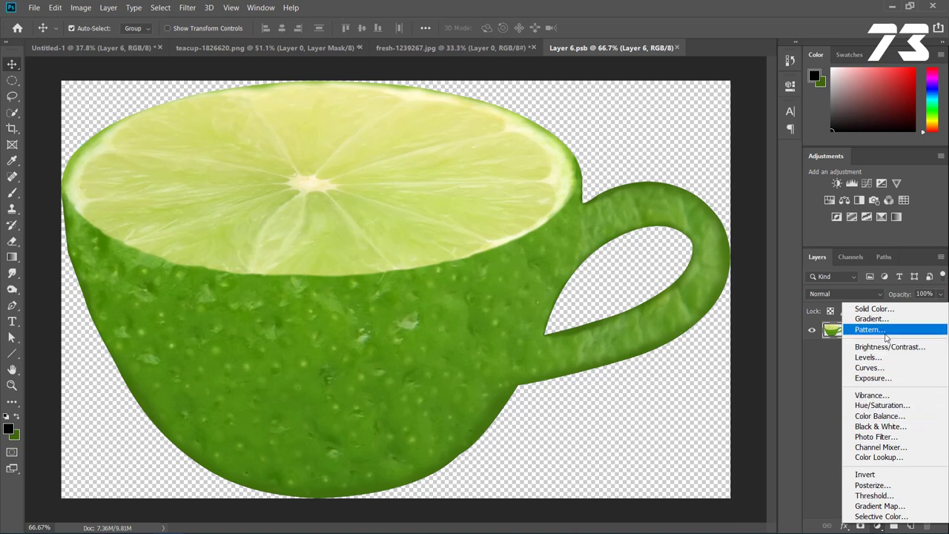
click(879, 426)
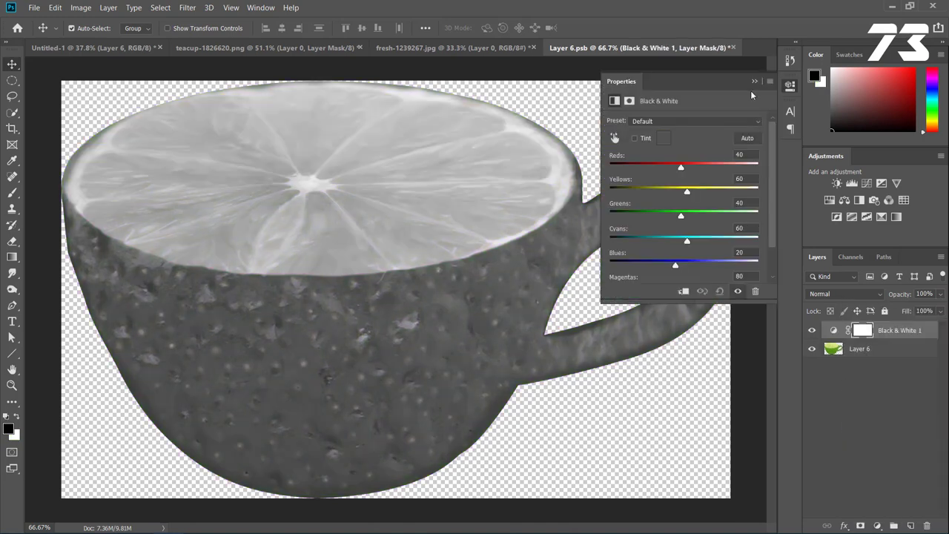
click(753, 82)
click(876, 349)
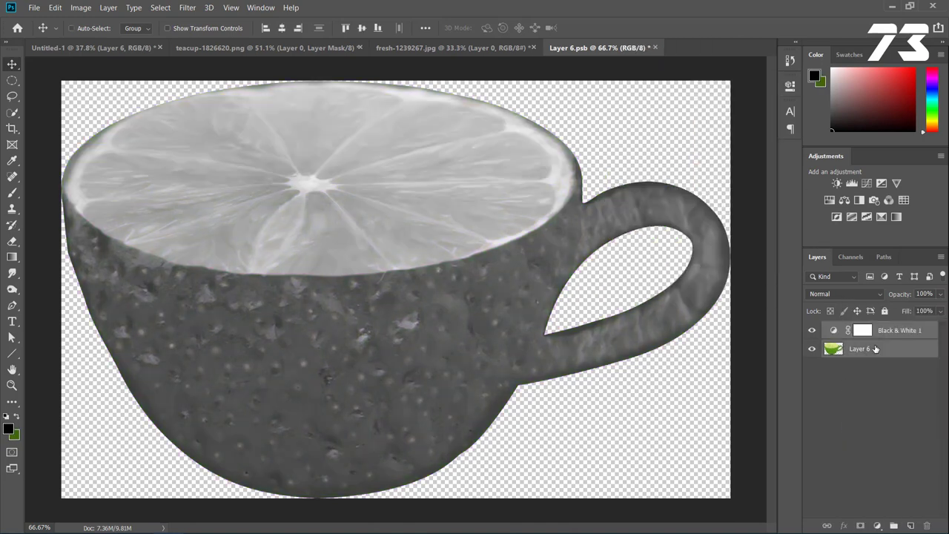
key(ctrl+shift+e)
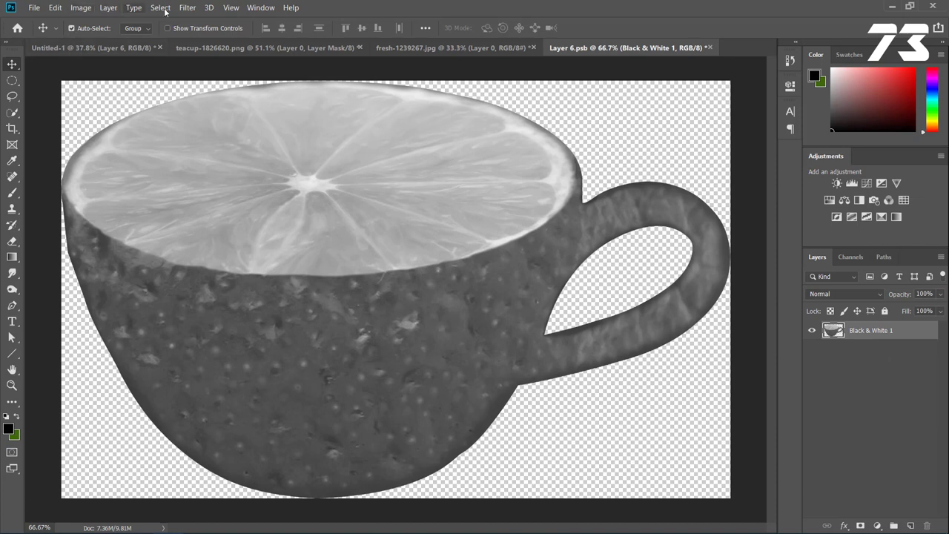
Step: Save the grayscale cup as d.psd (Photoshop PSD) in the lamon tea folder, then return to Untitled-1
click(187, 7)
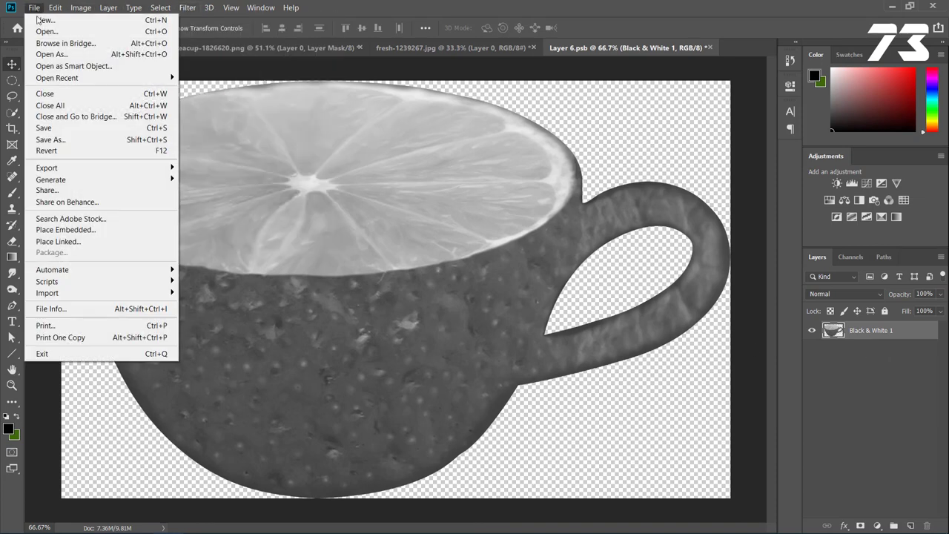
click(54, 140)
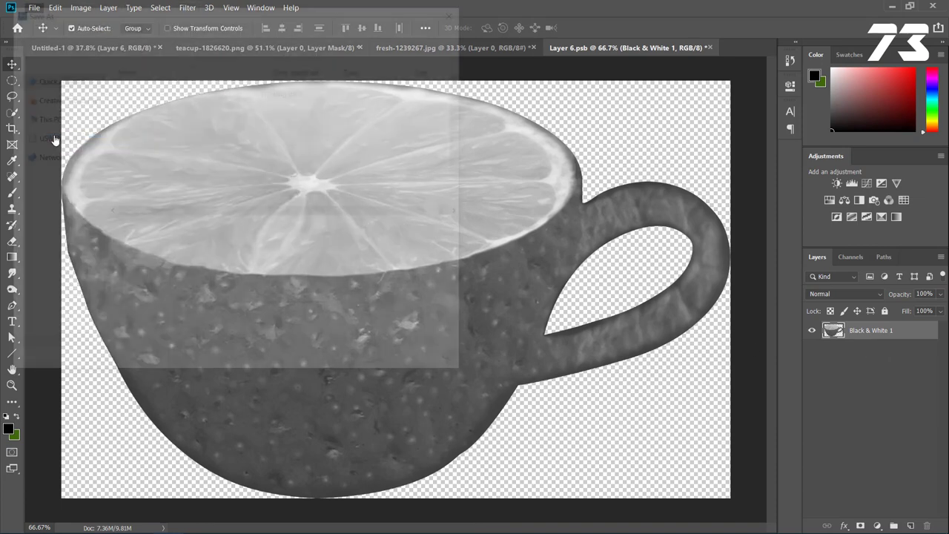
click(48, 95)
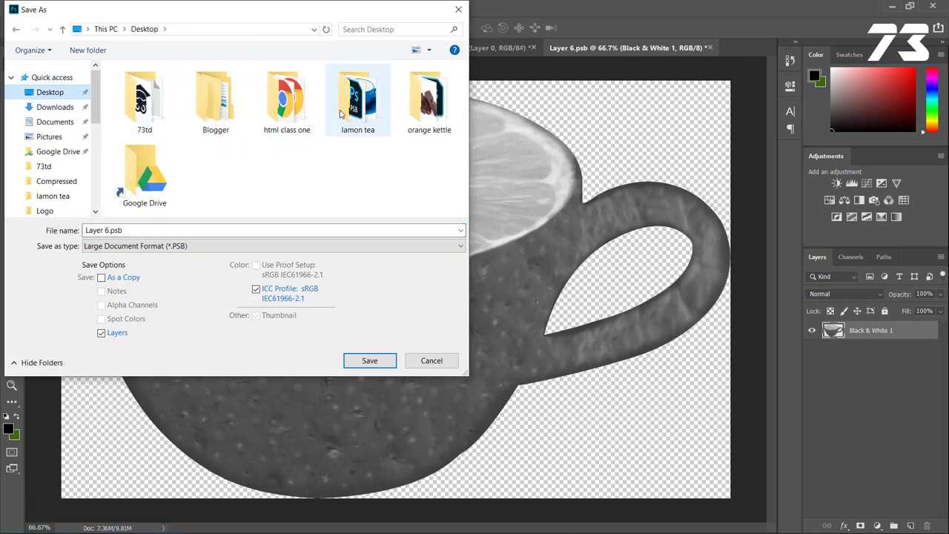
double_click(348, 111)
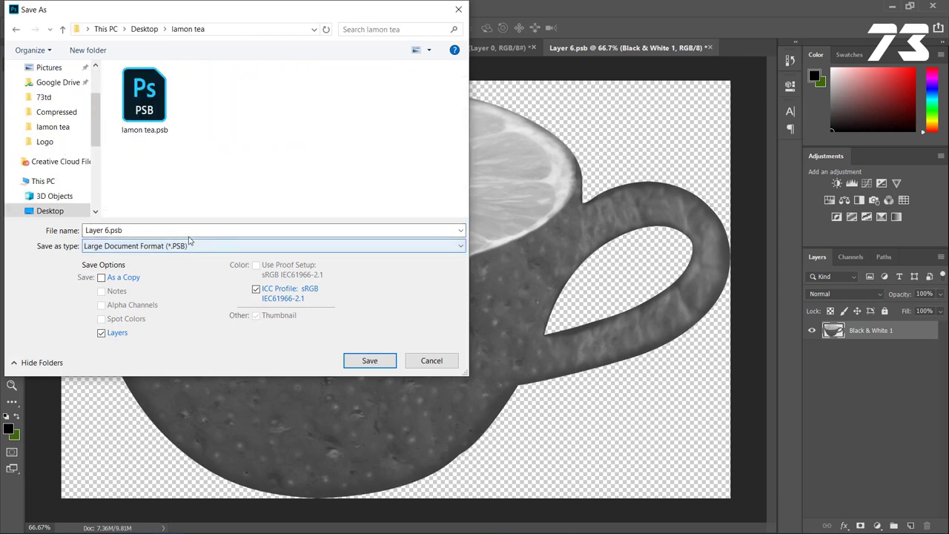
text(d)
click(271, 246)
click(185, 267)
click(367, 360)
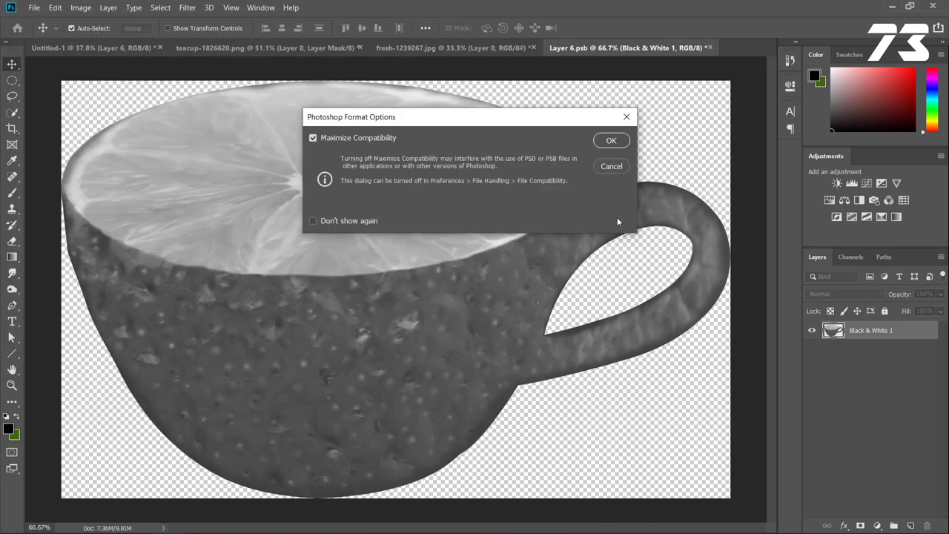
click(611, 141)
click(127, 51)
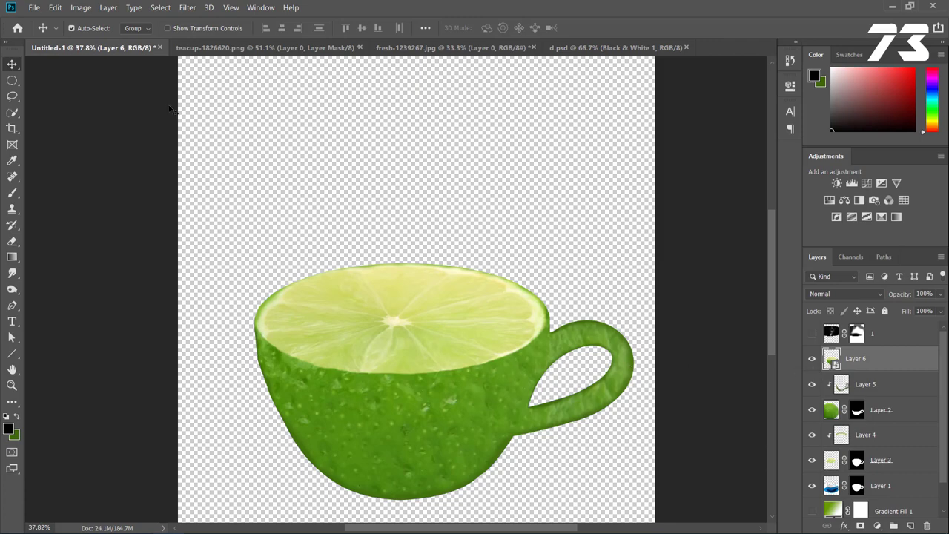
Step: Place the drops_PNG13513 image as an embedded layer and move it over the lime cup
click(34, 8)
click(60, 229)
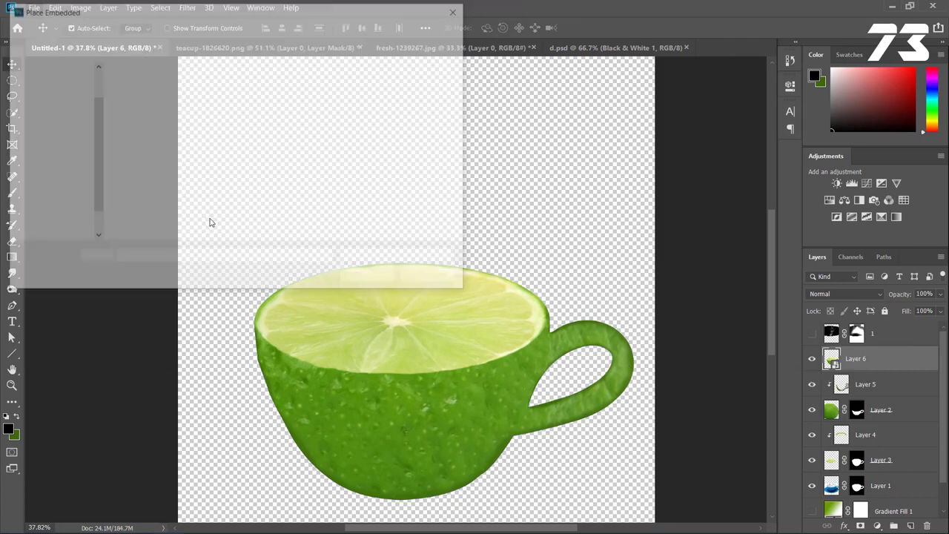
double_click(359, 97)
key(Return)
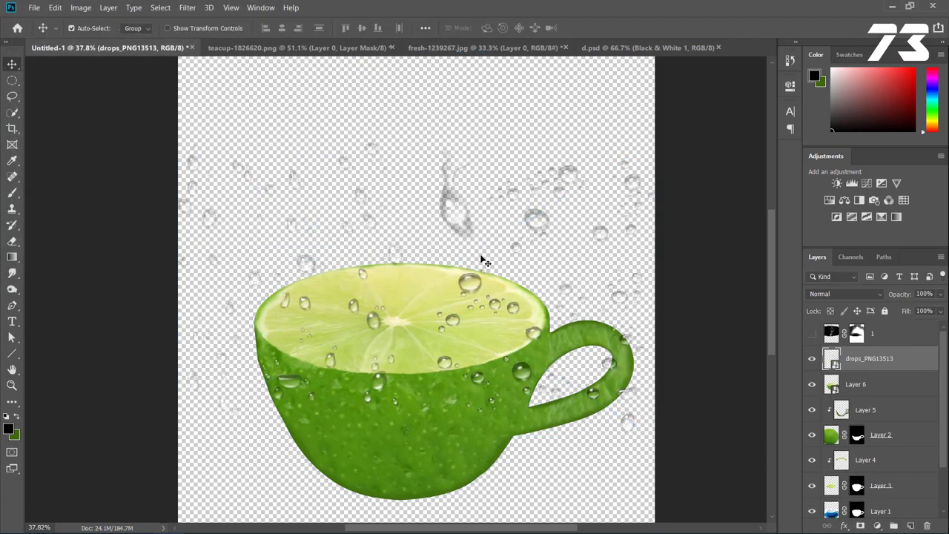
drag(482, 261, 471, 361)
Step: Delete the Layer 6 copy and show the green gradient background and steam layer again
click(868, 387)
key(Delete)
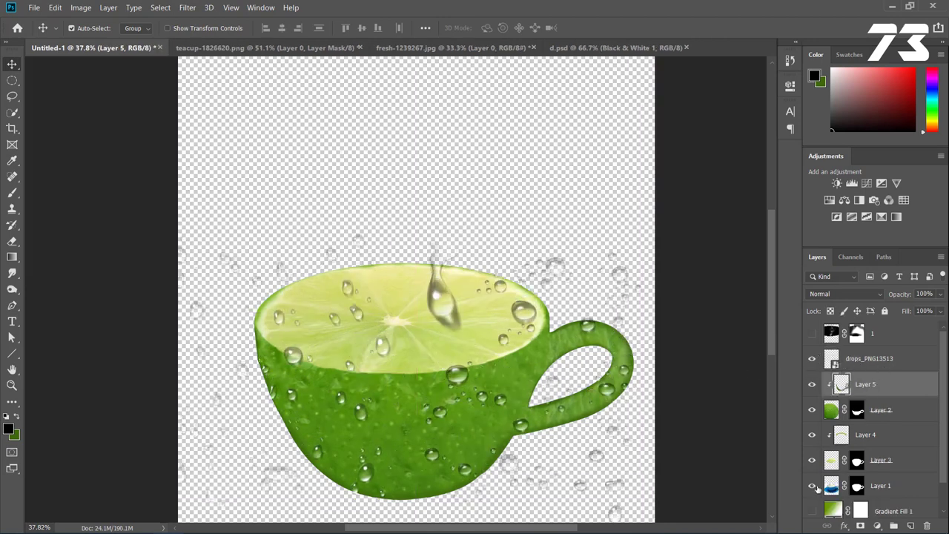
click(812, 511)
click(811, 336)
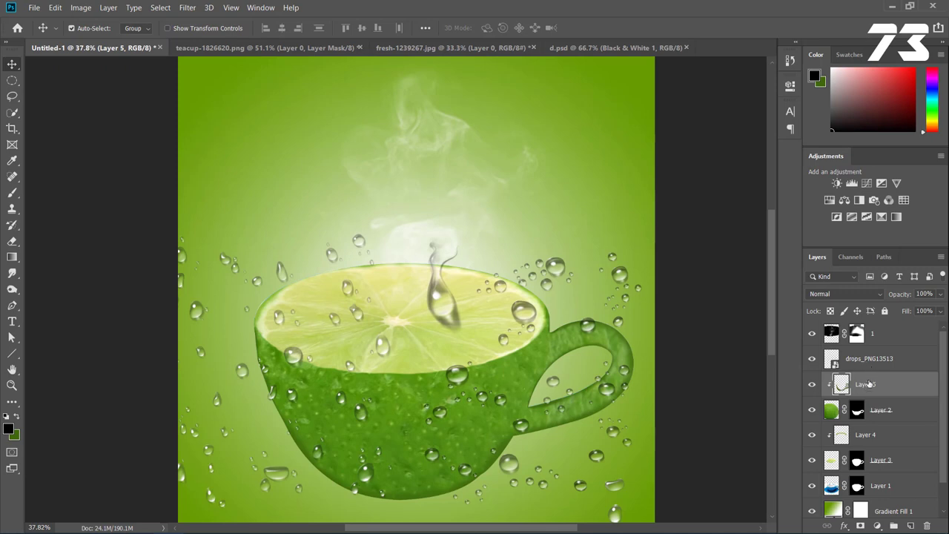
Step: Warp the droplets layer with a Displace filter using d.psd as the map
click(863, 365)
click(187, 7)
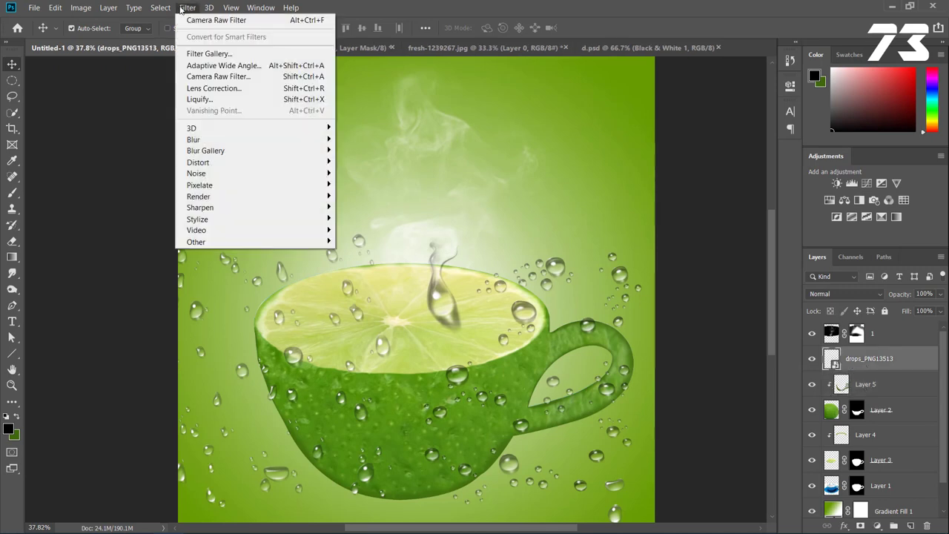
click(364, 162)
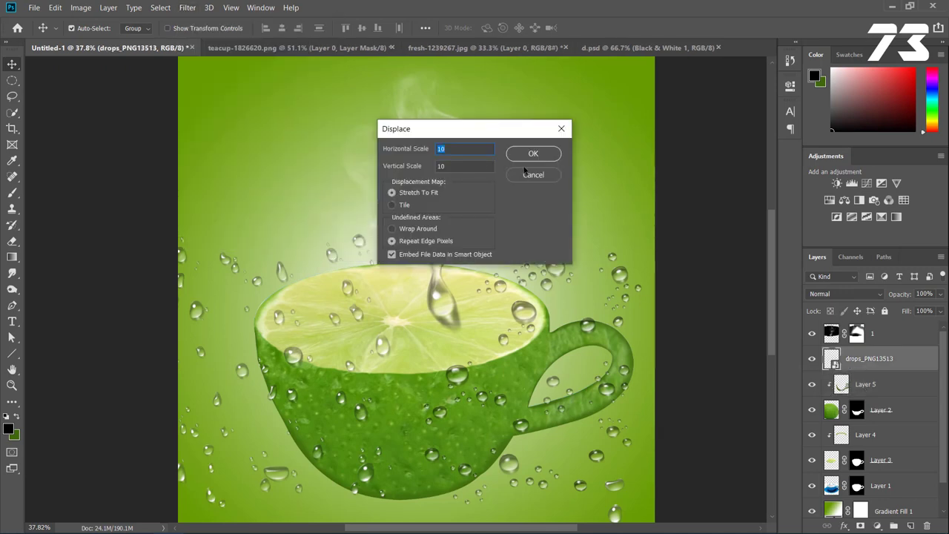
click(533, 156)
click(156, 90)
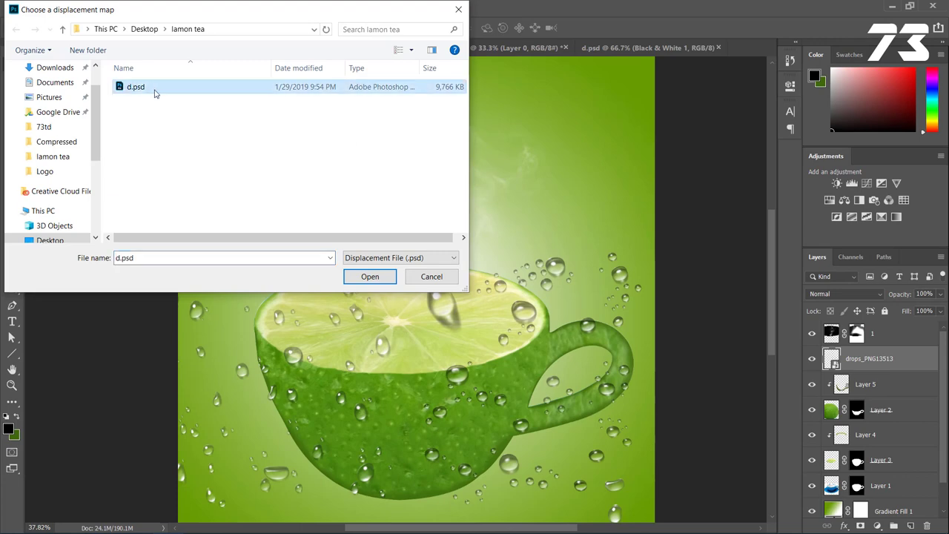
click(370, 276)
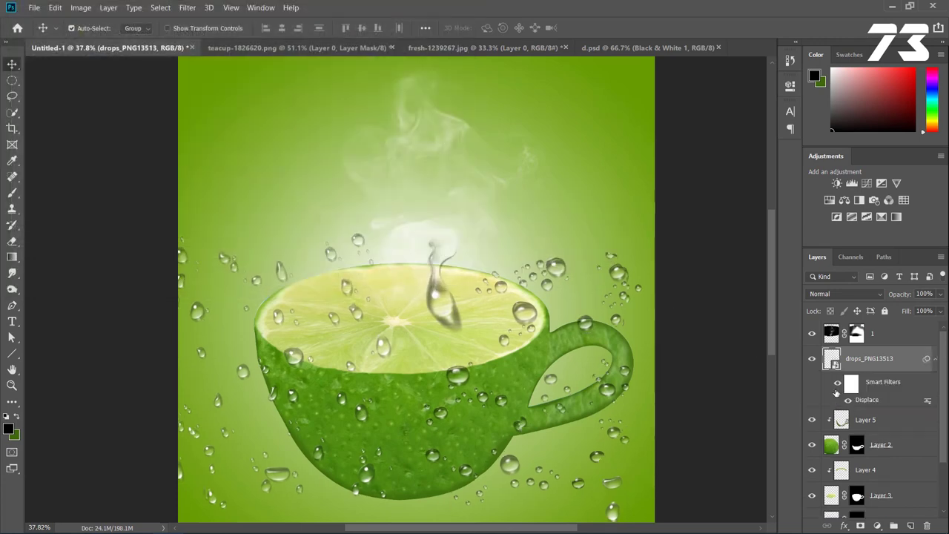
Step: Mask the droplets to the lime cup's outline using Layer 2's selection
ctrl+click(857, 447)
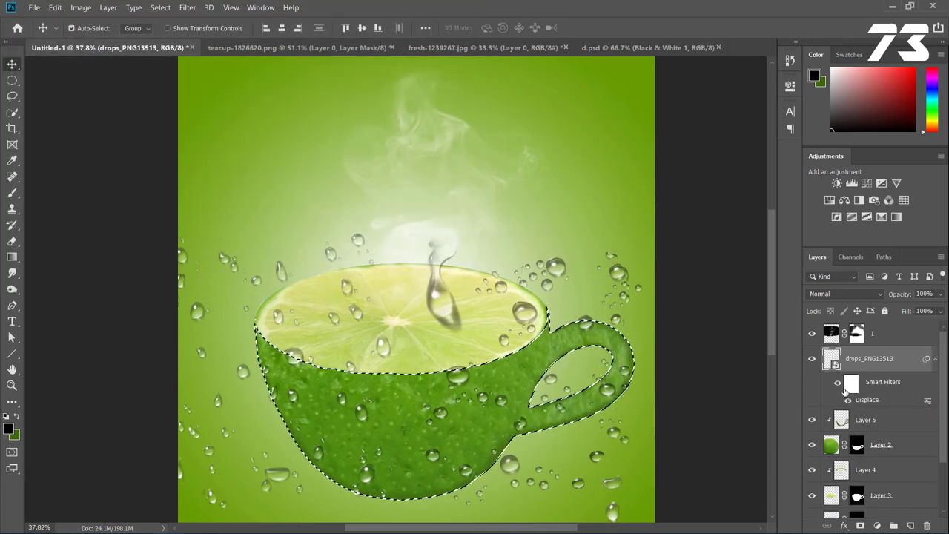
click(860, 526)
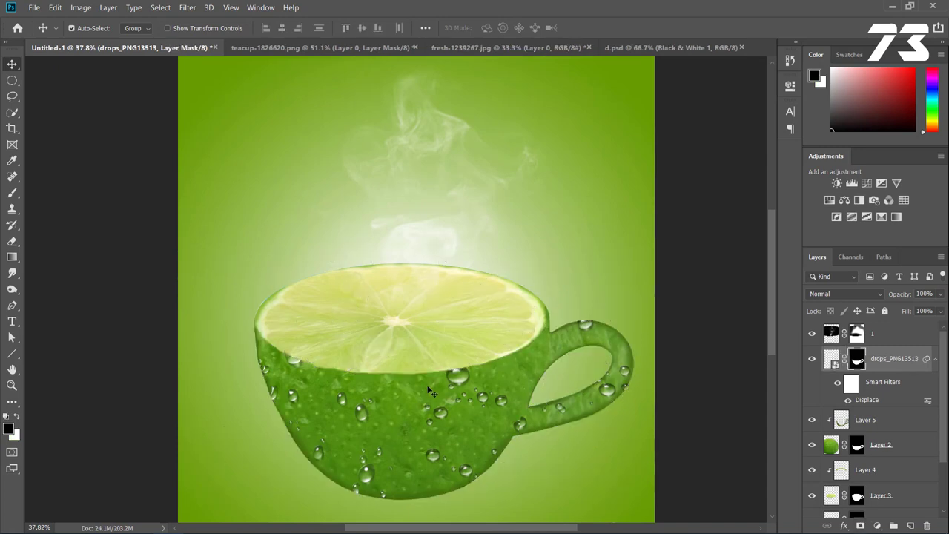
scroll(430, 386, down, 1)
scroll(528, 384, up, 1)
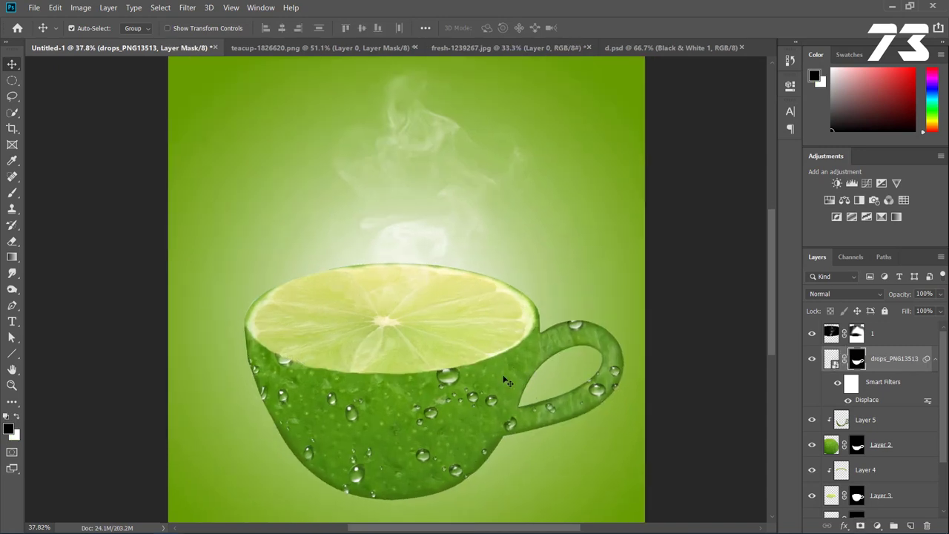
scroll(479, 347, up, 1)
scroll(479, 345, down, 1)
scroll(479, 345, down, 2)
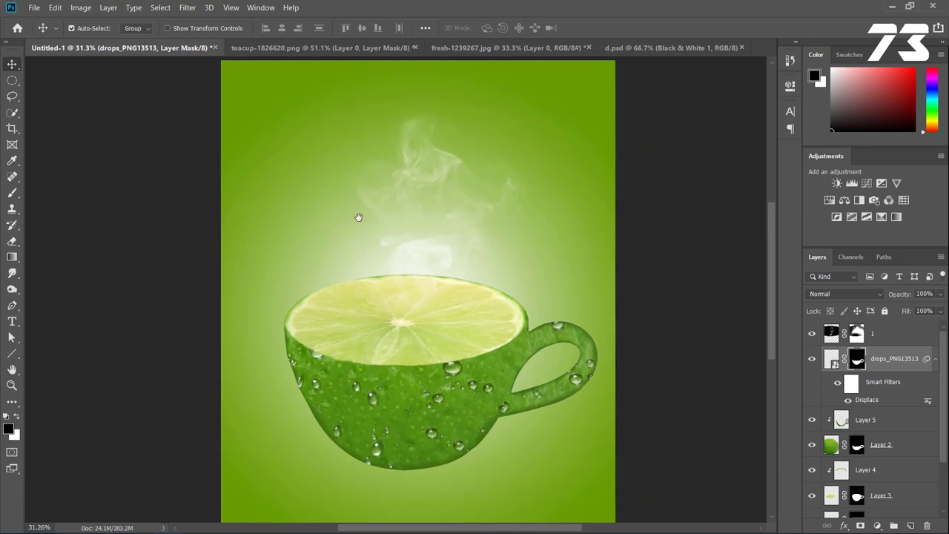
scroll(351, 218, down, 1)
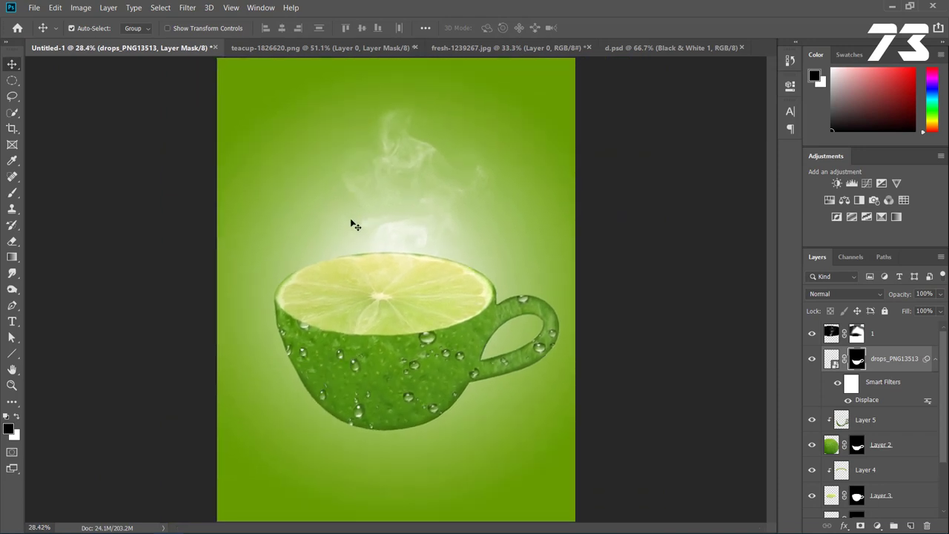
Step: Add a 'Lemon' text layer near the top of the poster, above the steam
click(894, 338)
click(11, 323)
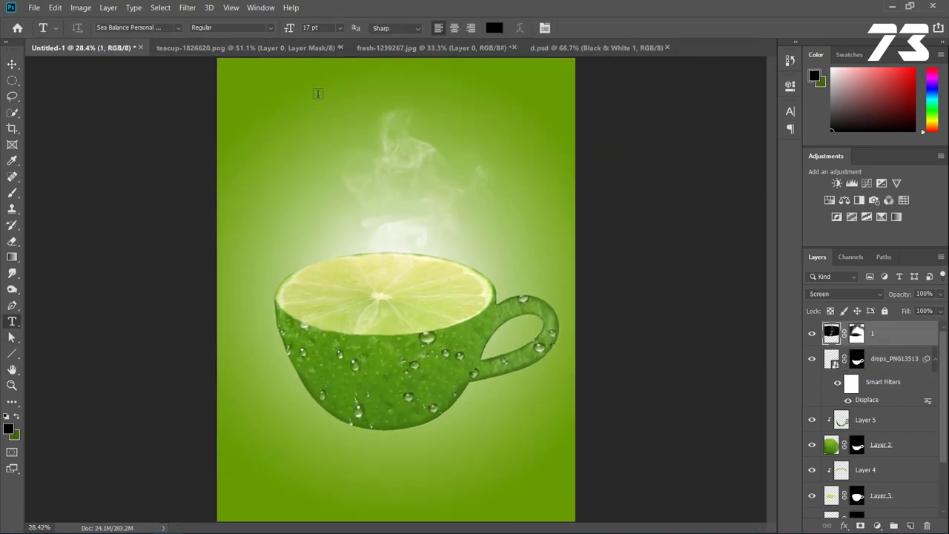
click(276, 115)
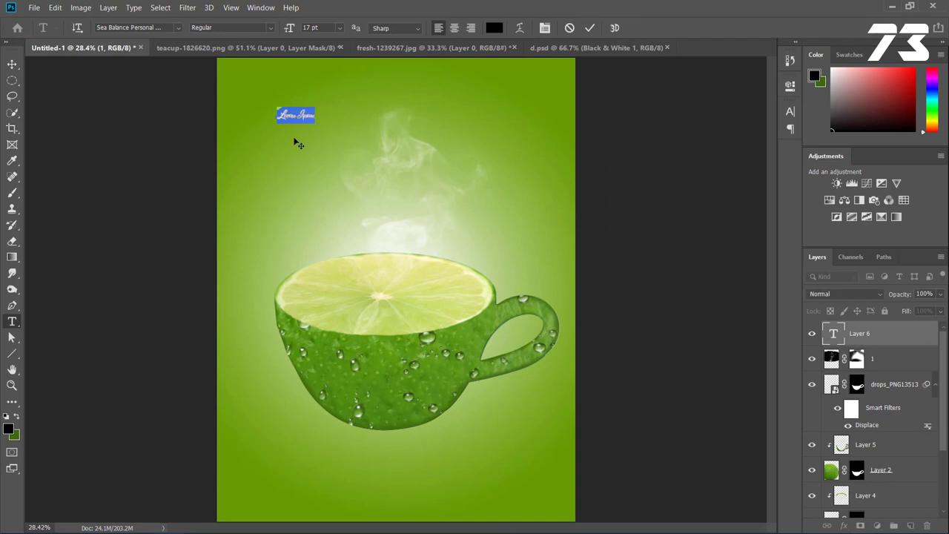
click(298, 143)
click(12, 64)
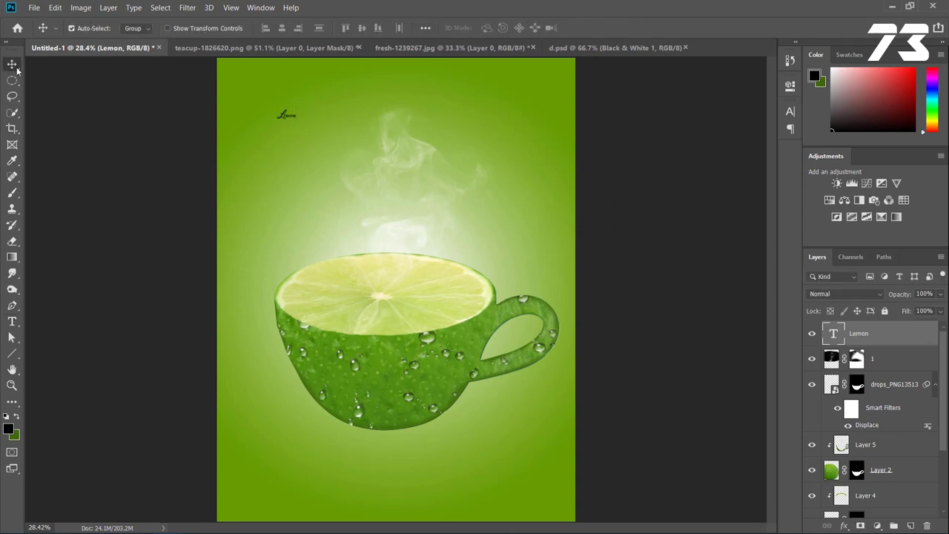
Step: Enlarge the Lemon text into large lettering and shift it up and left
key(ctrl+t)
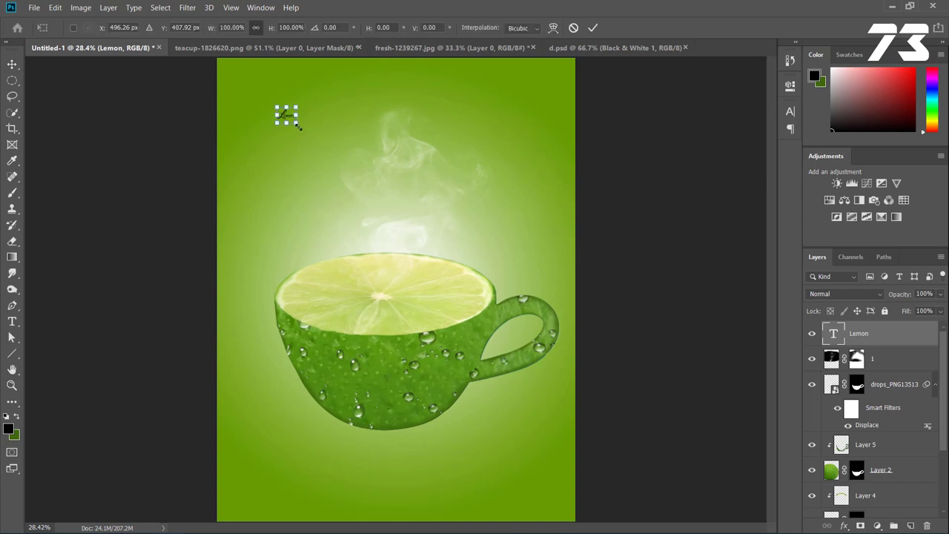
drag(298, 126, 429, 213)
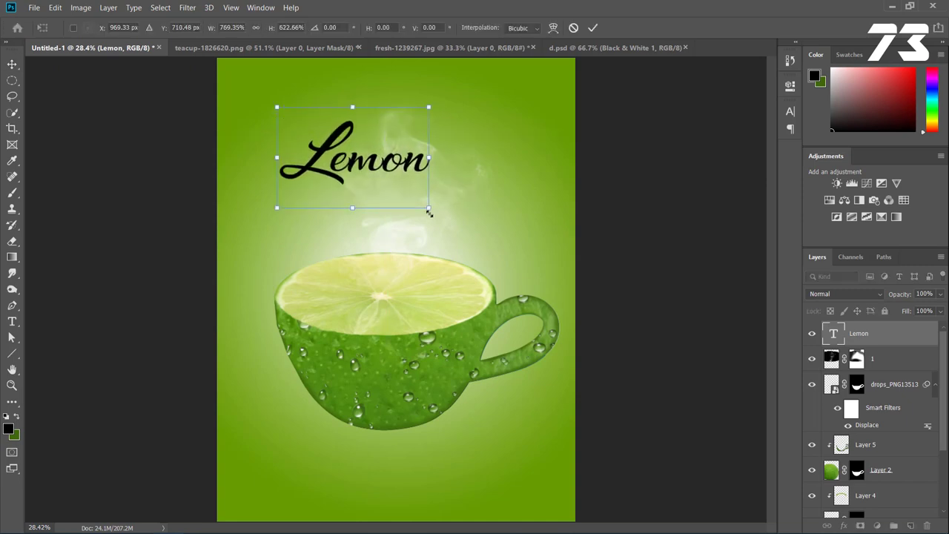
key(Return)
drag(423, 146, 413, 131)
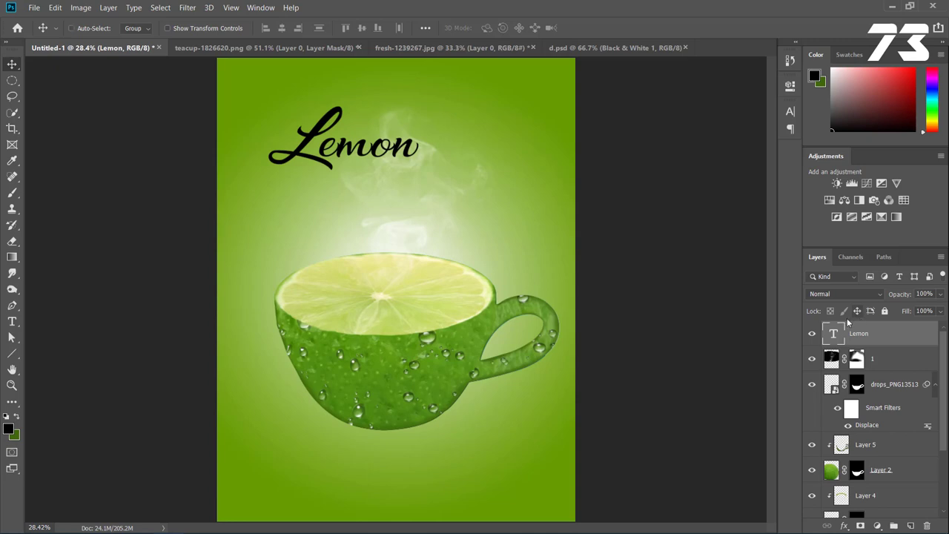
Step: Duplicate Lemon, retype the copy as 'Tea', and place it below and right
key(ctrl+j)
drag(400, 166, 444, 204)
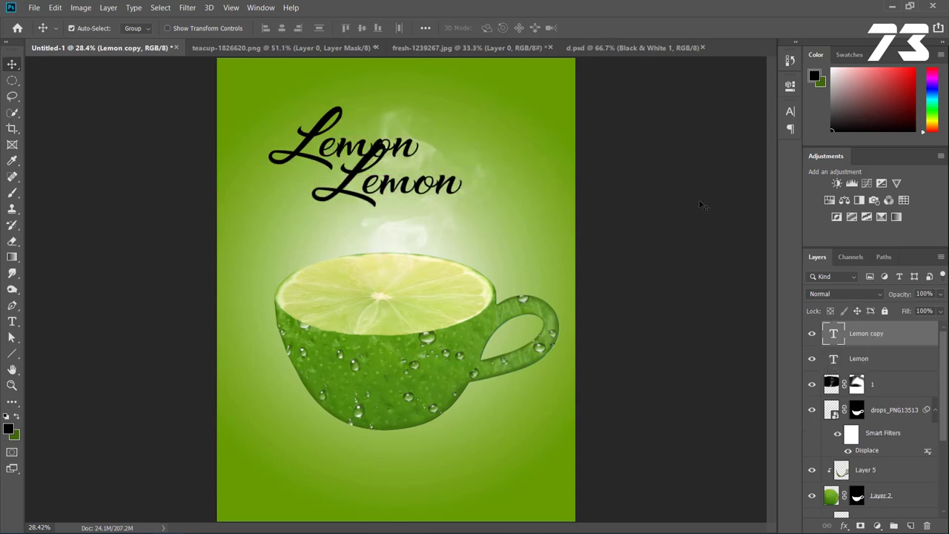
click(11, 321)
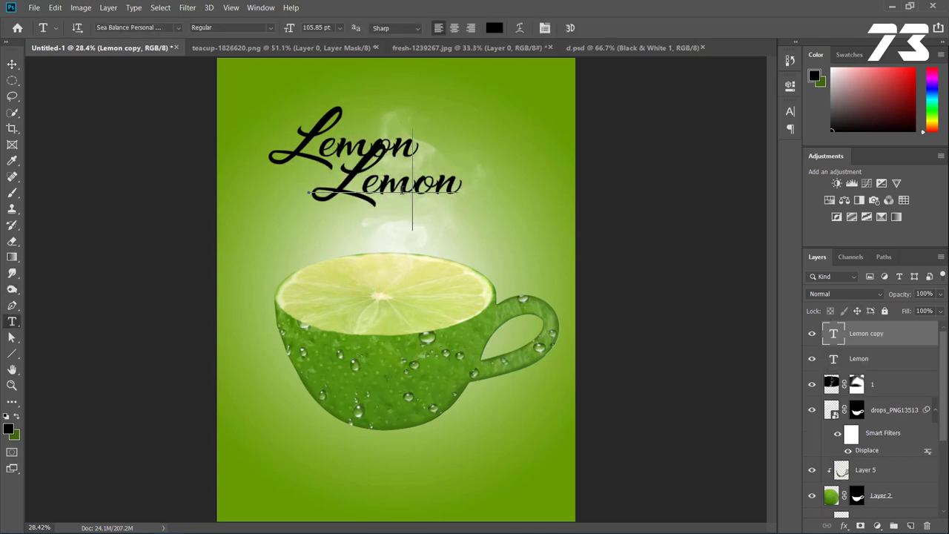
double_click(402, 189)
text(Tea)
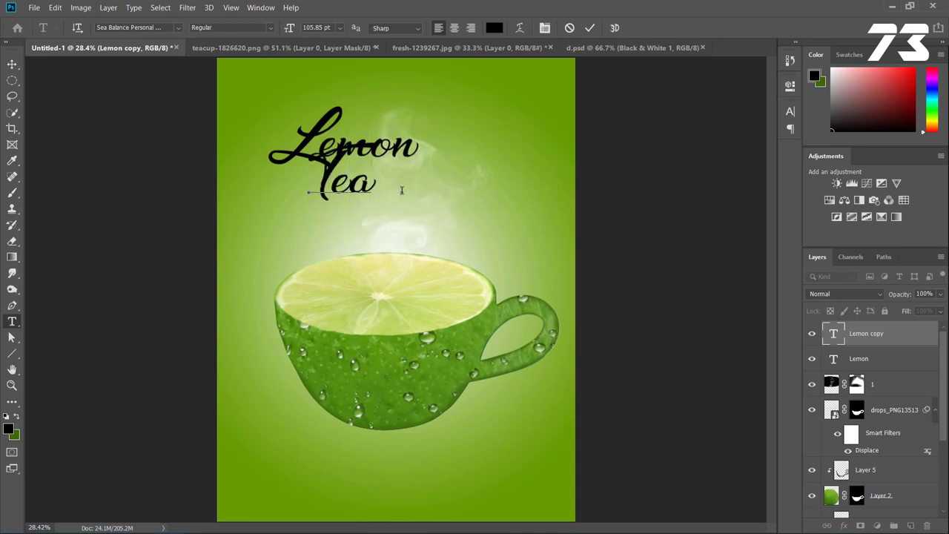
click(12, 64)
drag(385, 203, 455, 224)
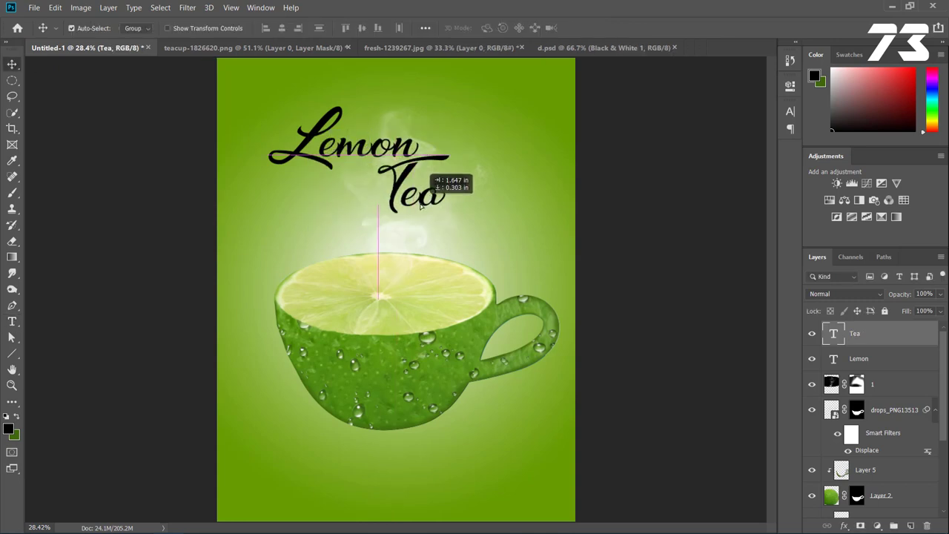
scroll(460, 224, up, 1)
scroll(460, 224, down, 2)
click(275, 115)
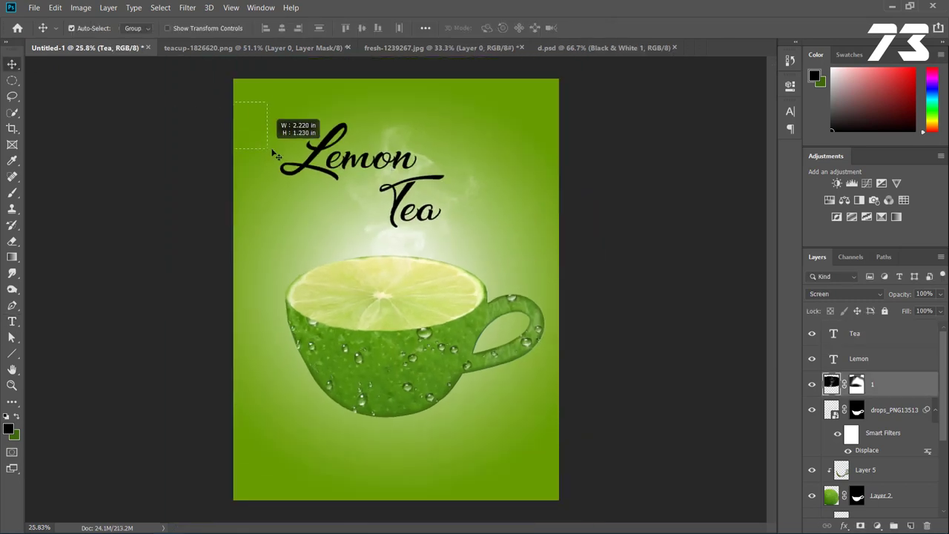
Step: Enlarge the Lemon and Tea words together and nudge the title up and left
click(868, 341)
shift+click(859, 358)
key(ctrl+t)
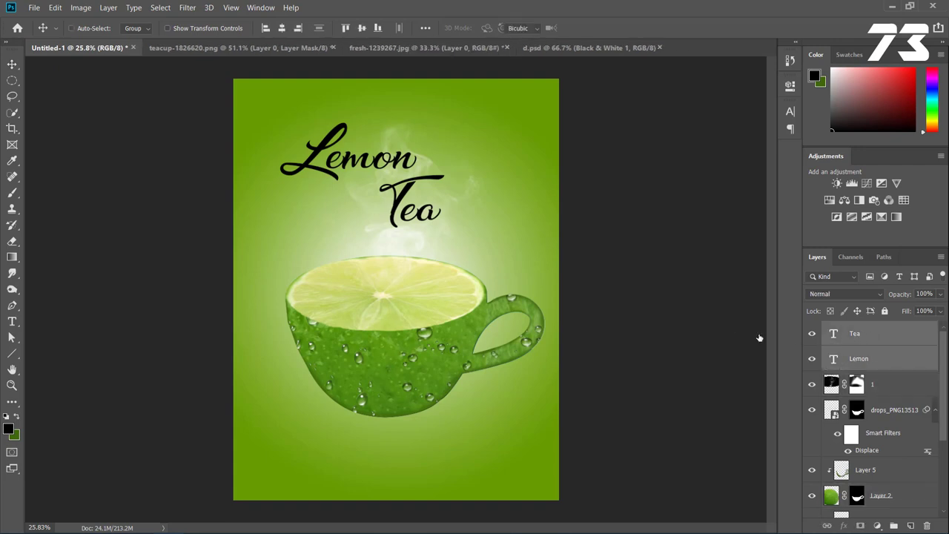
drag(445, 229, 480, 252)
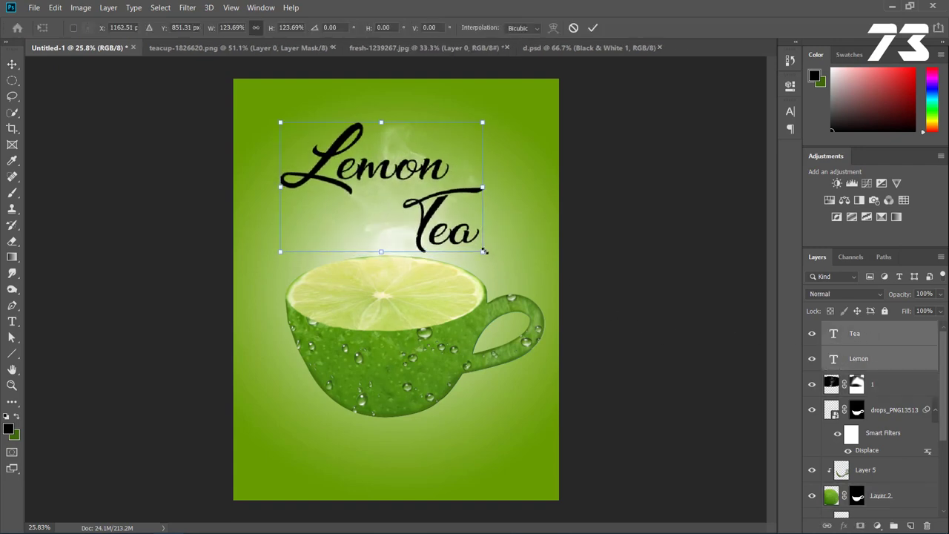
key(Return)
drag(427, 215, 425, 209)
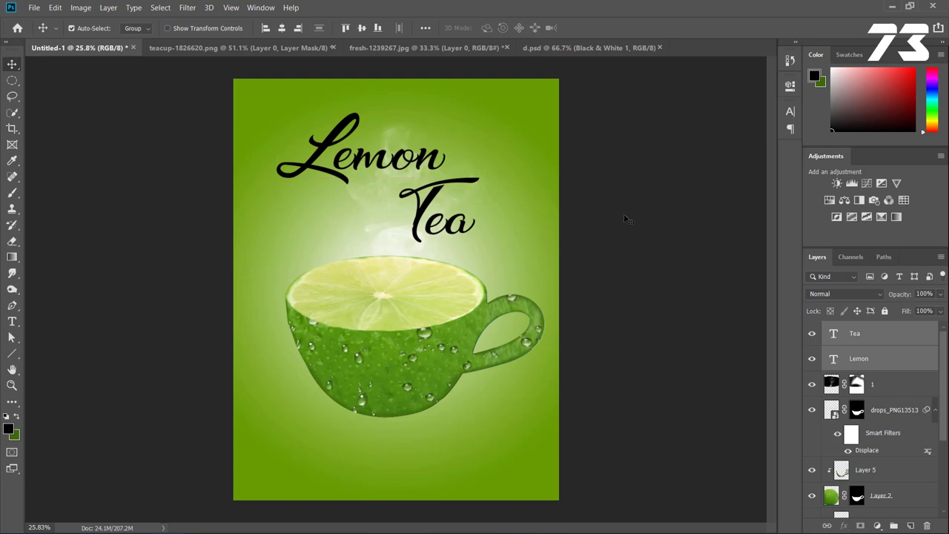
drag(385, 176, 365, 167)
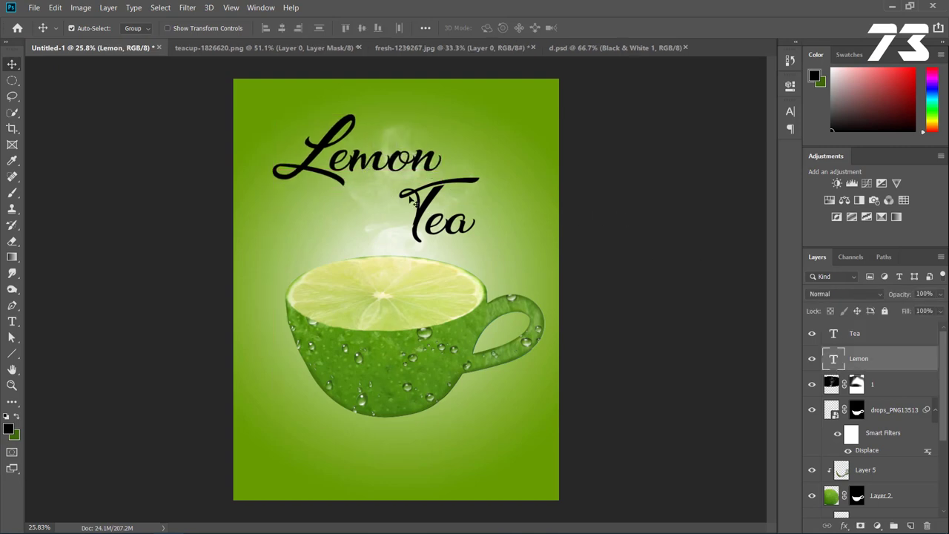
Step: Add an empty layer above Lemon and set up a green-to-yellow gradient
drag(428, 195, 445, 192)
click(408, 171)
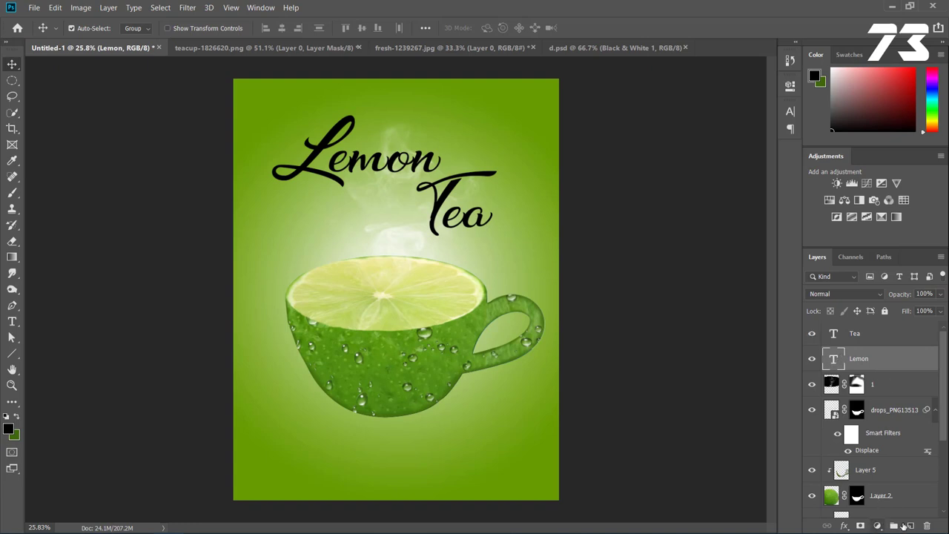
click(907, 524)
click(12, 257)
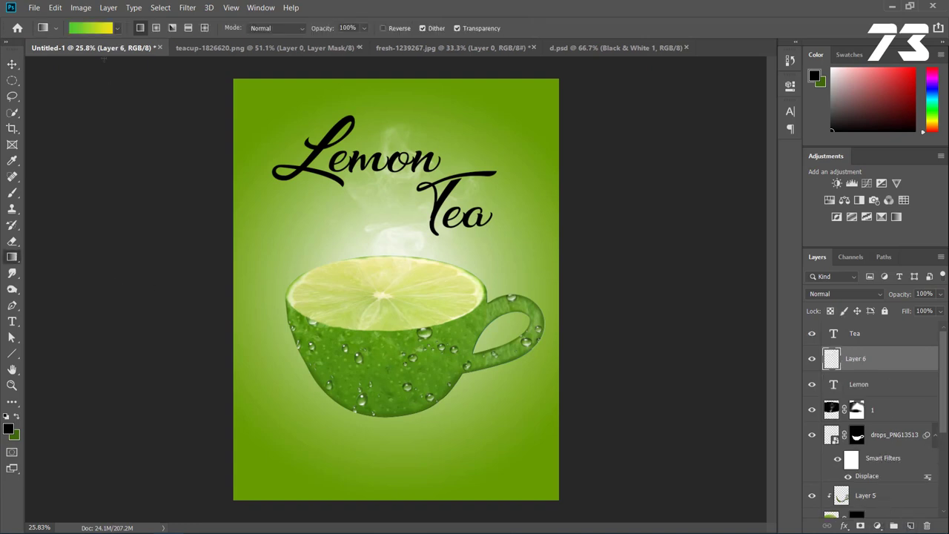
click(93, 28)
click(636, 273)
click(691, 325)
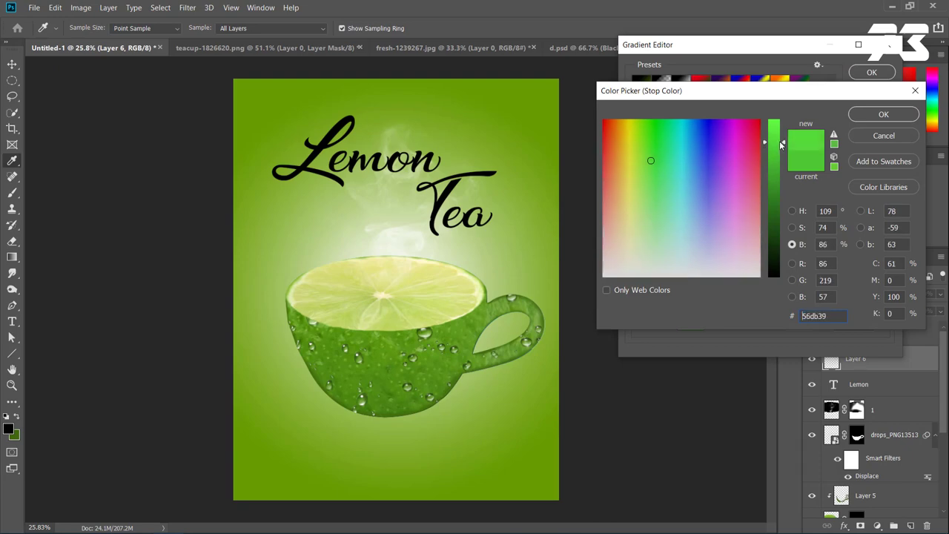
click(884, 114)
click(872, 72)
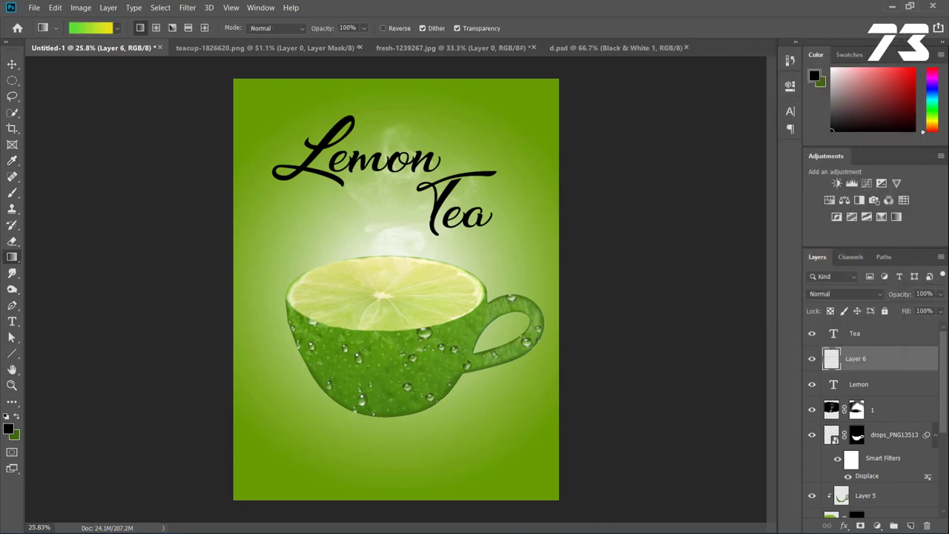
Step: Clip the new layer to Lemon and fill it green bottom-left to yellow top
alt+click(833, 374)
drag(316, 170, 437, 164)
scroll(321, 154, down, 1)
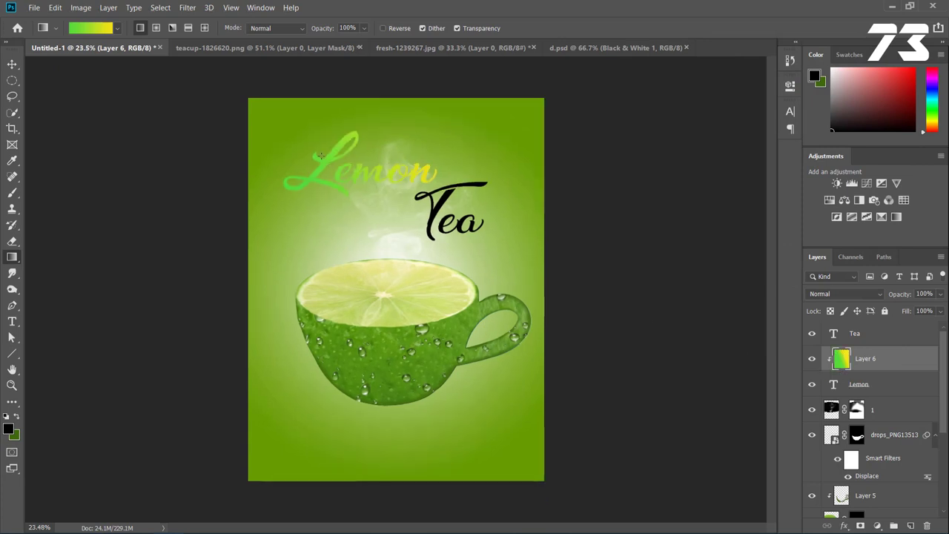
drag(353, 146, 363, 169)
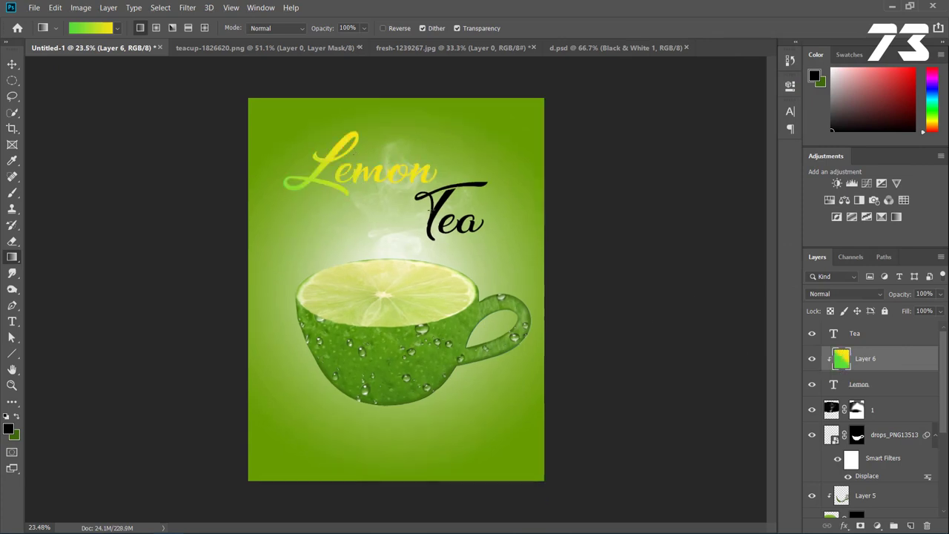
Step: Add a layer clipped to Tea and fill it with the green-to-yellow gradient at a steep angle
click(868, 337)
click(912, 525)
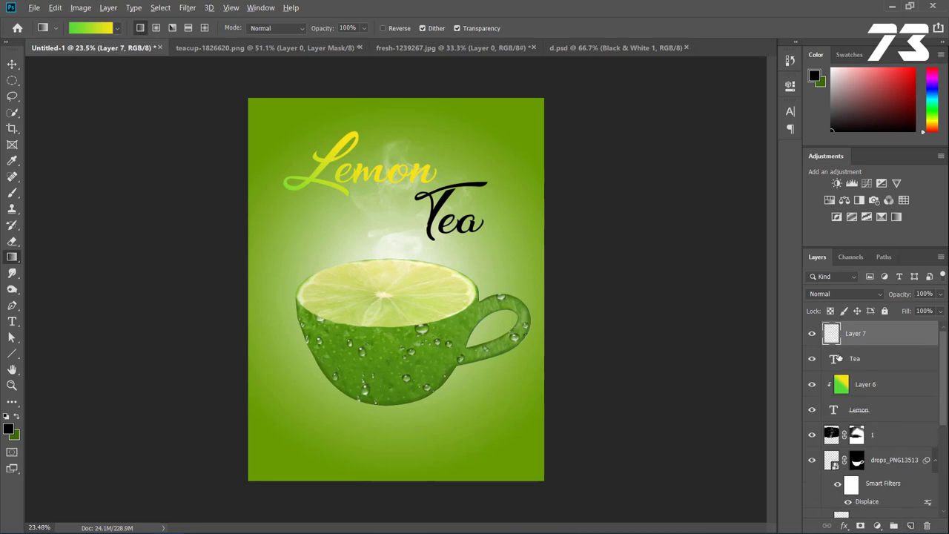
alt+click(836, 345)
scroll(396, 289, up, 1)
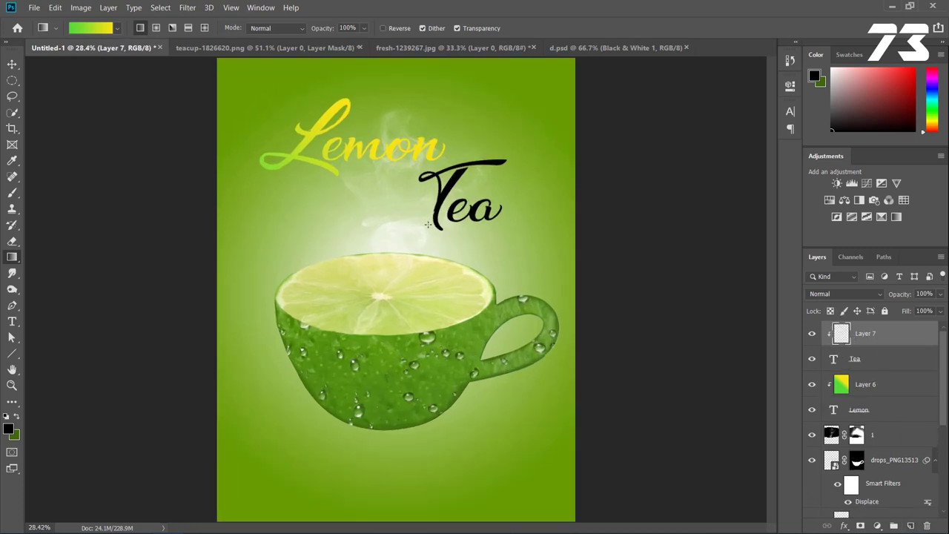
drag(417, 230, 449, 190)
mouse_move(413, 223)
mouse_down()
mouse_move(465, 160)
mouse_move(444, 181)
mouse_up()
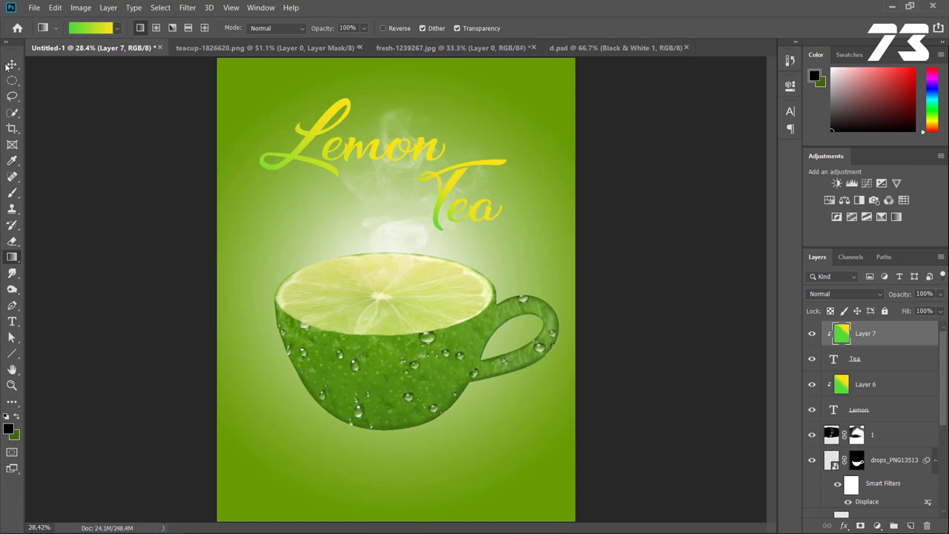
scroll(466, 230, down, 2)
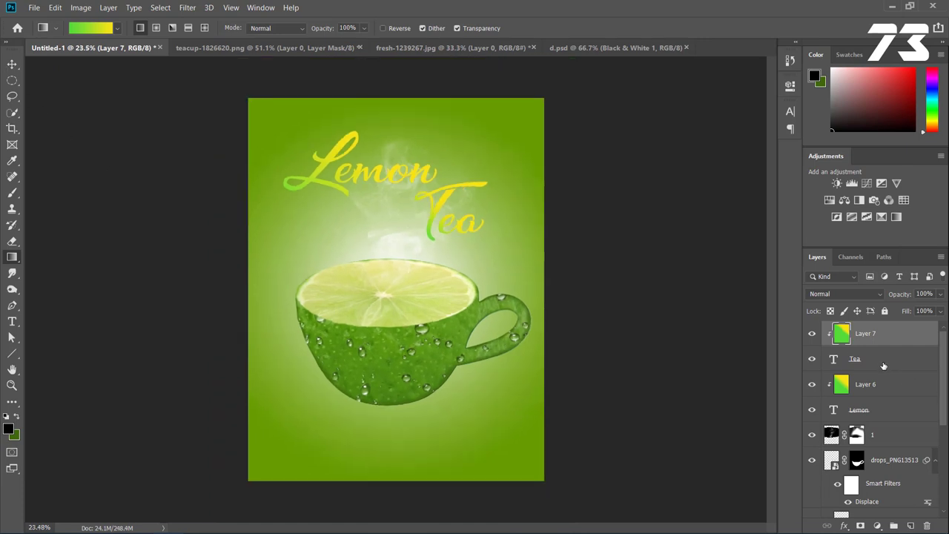
click(12, 65)
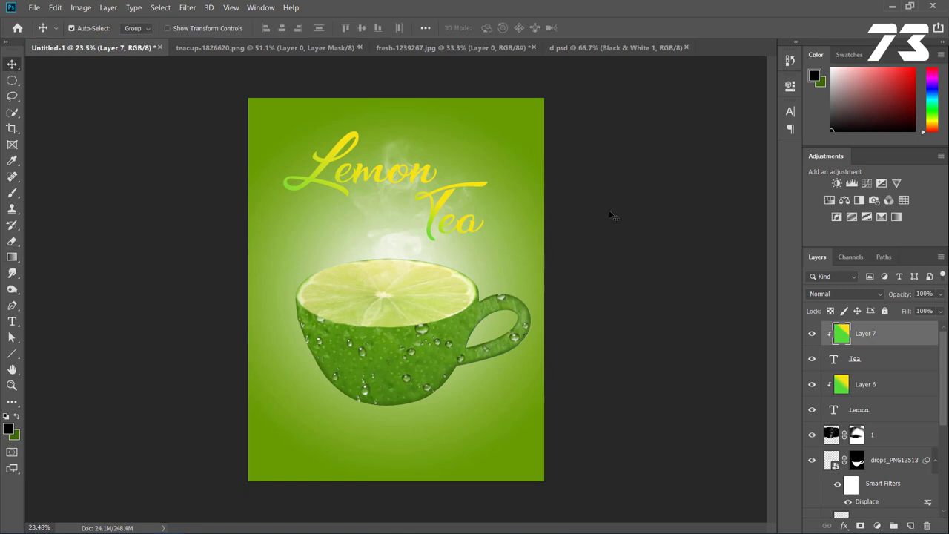
click(660, 254)
scroll(660, 254, up, 2)
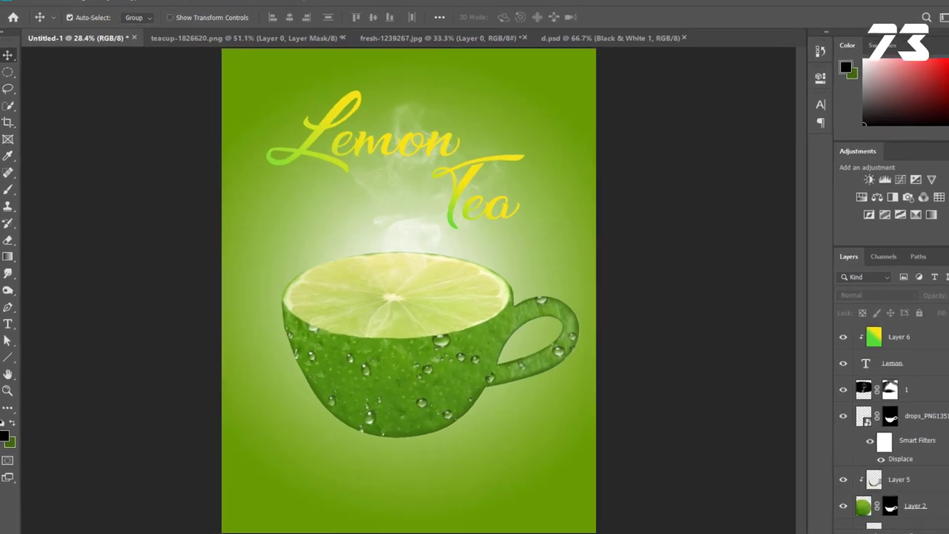